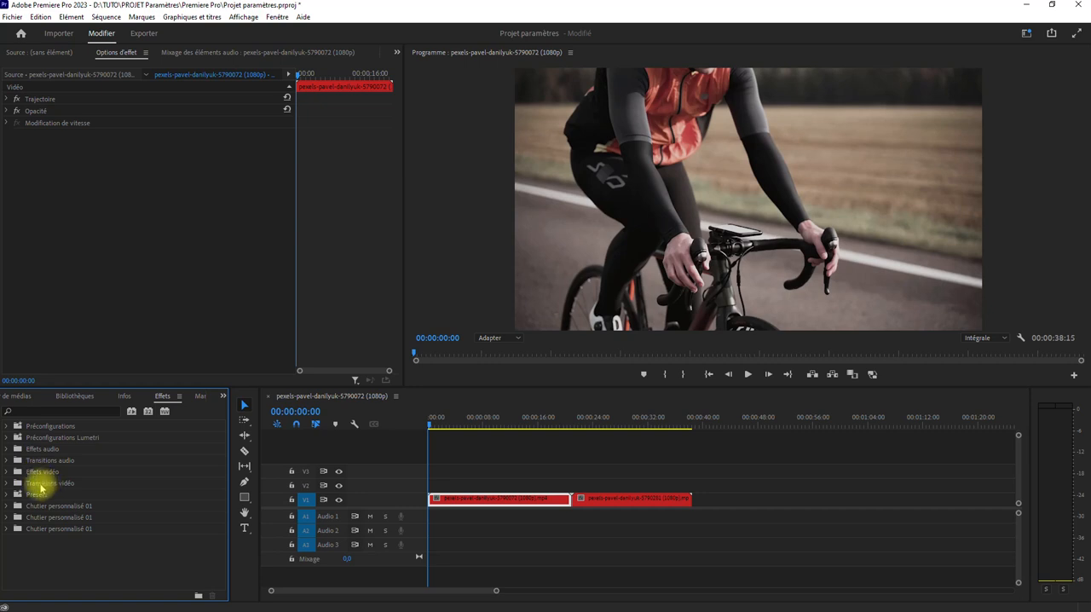
Place the cyclist clip on track V3 after the forest road clip and assign it the Caraïbe label colour
mouse_move(485, 502)
mouse_down()
mouse_move(645, 475)
mouse_move(616, 503)
mouse_move(480, 503)
mouse_up()
right_click(613, 471)
mouse_move(703, 372)
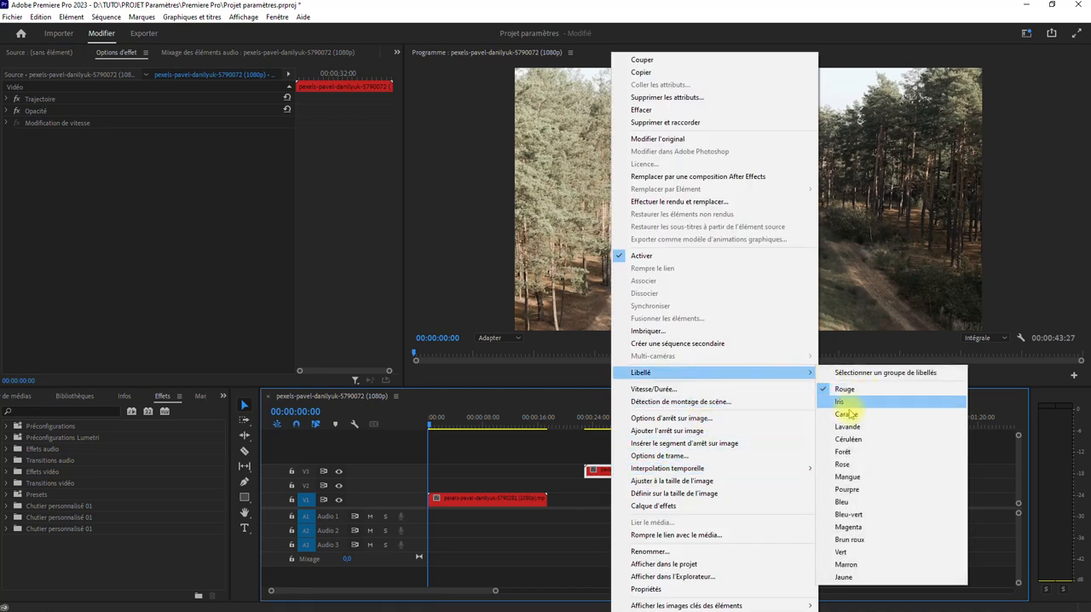
click(848, 413)
Move the cyclist clip to track V2 so it overlaps the road clip from about 00:00:04:02, and preview the cut
key(space)
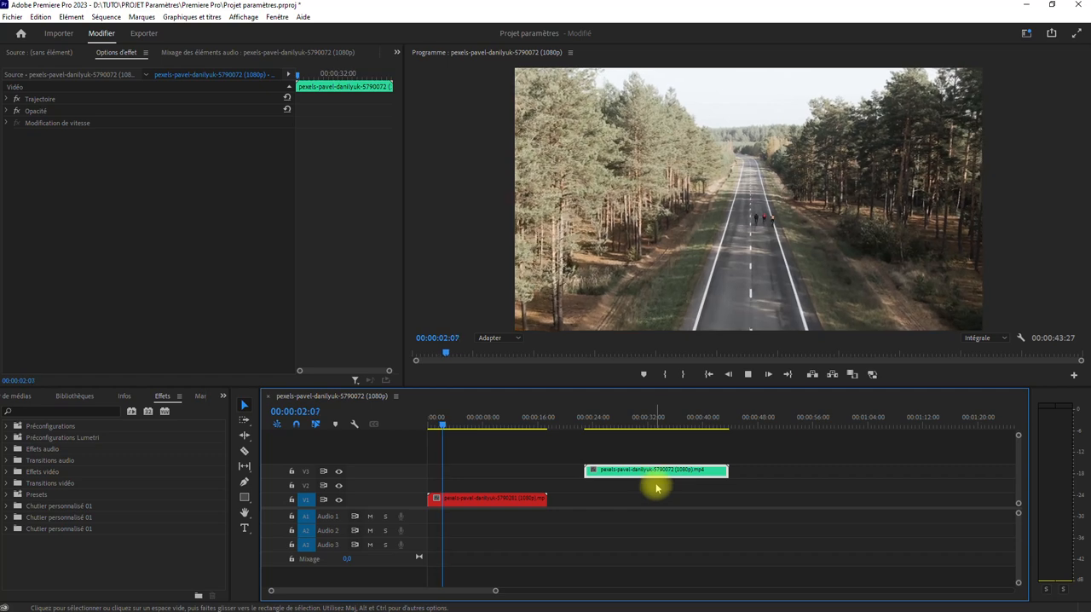
key(space)
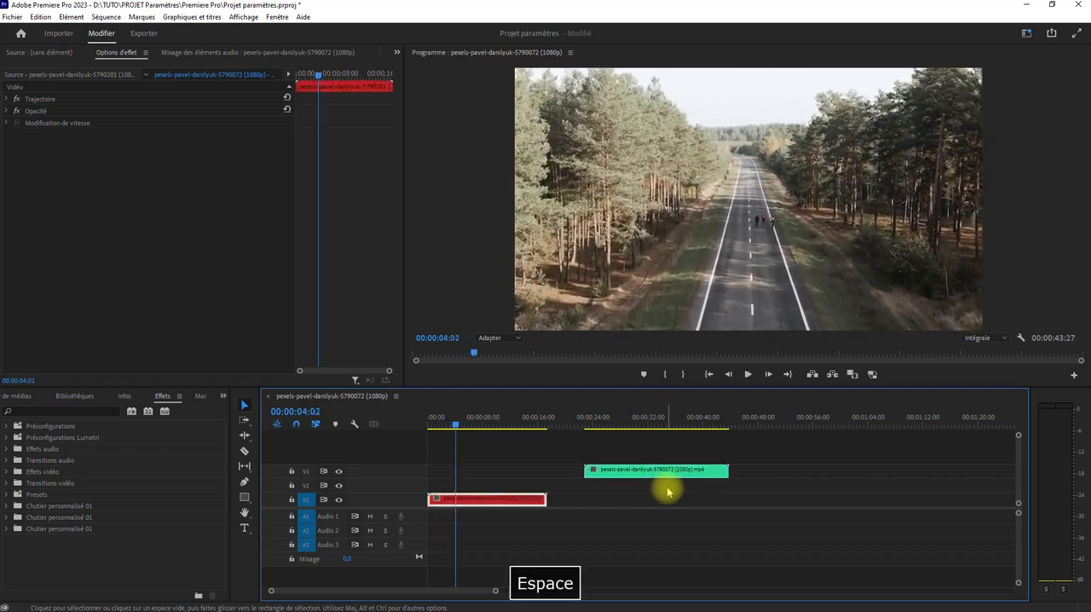
drag(665, 470, 534, 488)
key(space)
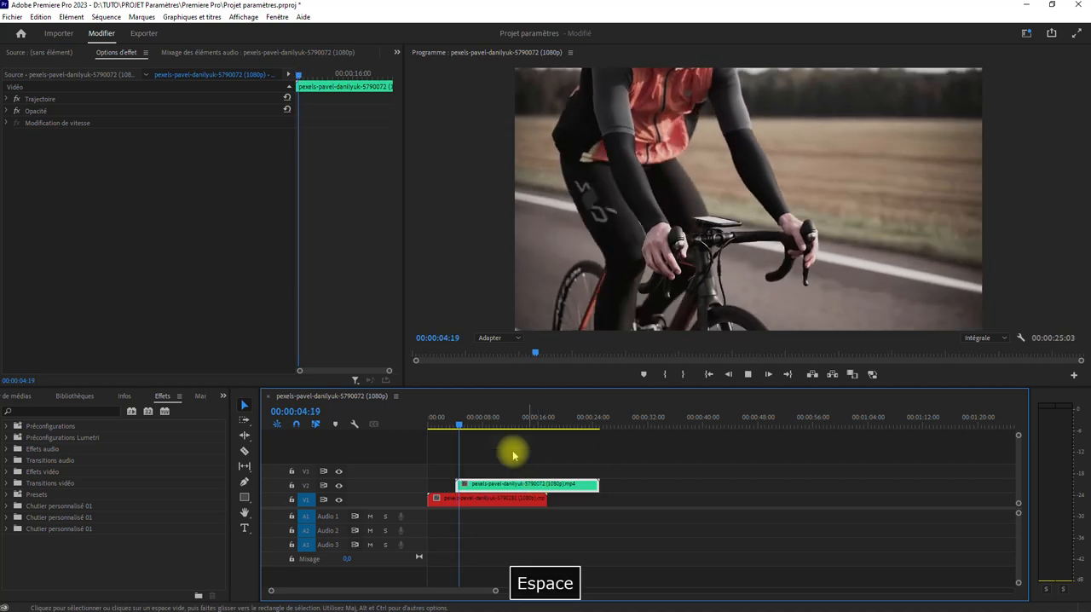
click(450, 424)
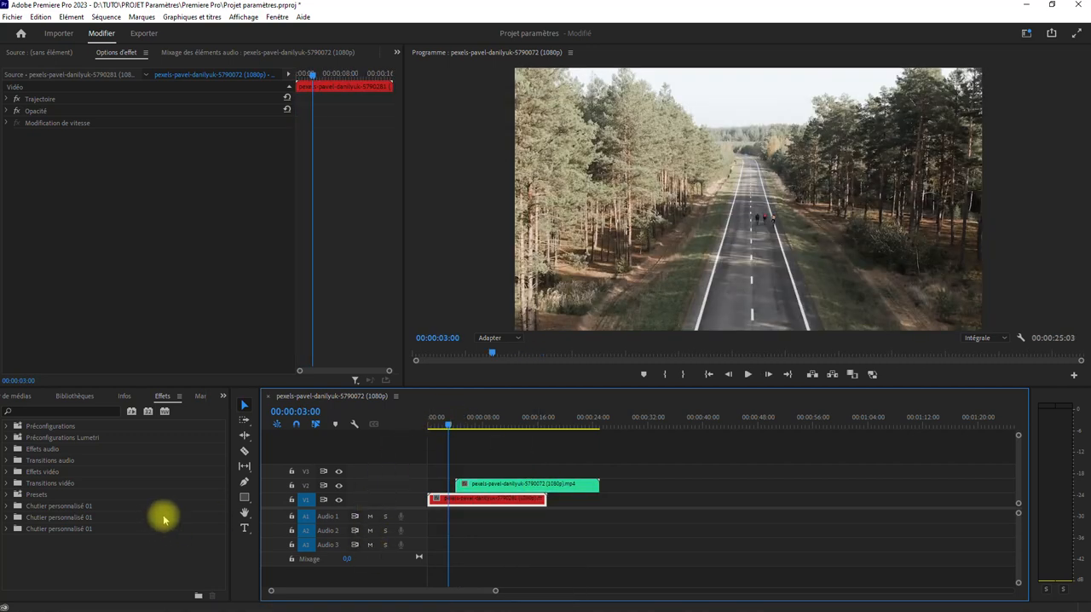
Browse the video transitions in the effects library and expand the Sens category
click(7, 483)
scroll(53, 527, down, 1)
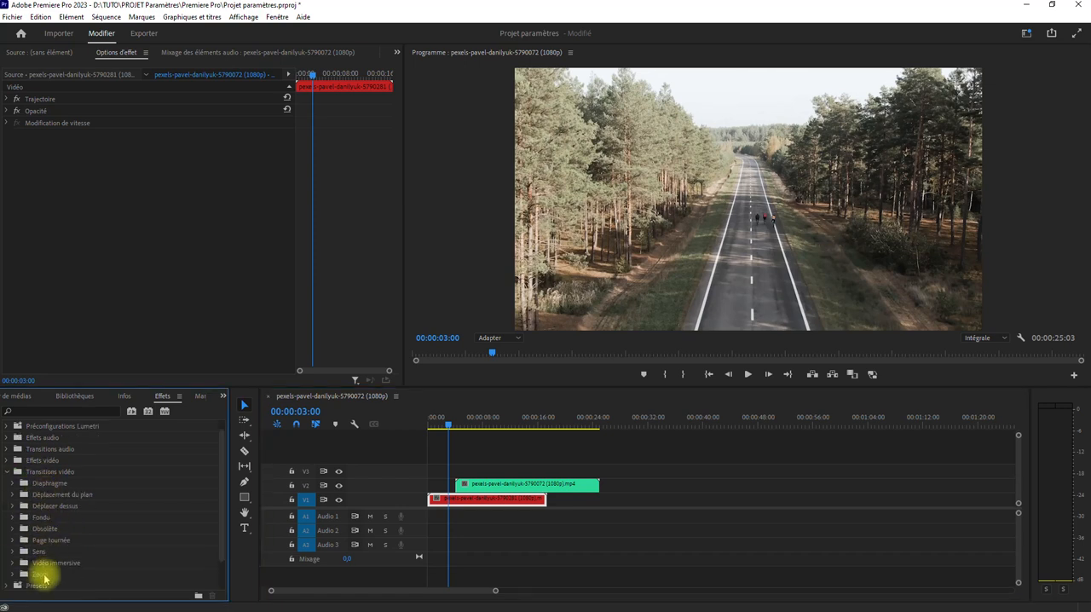
click(13, 495)
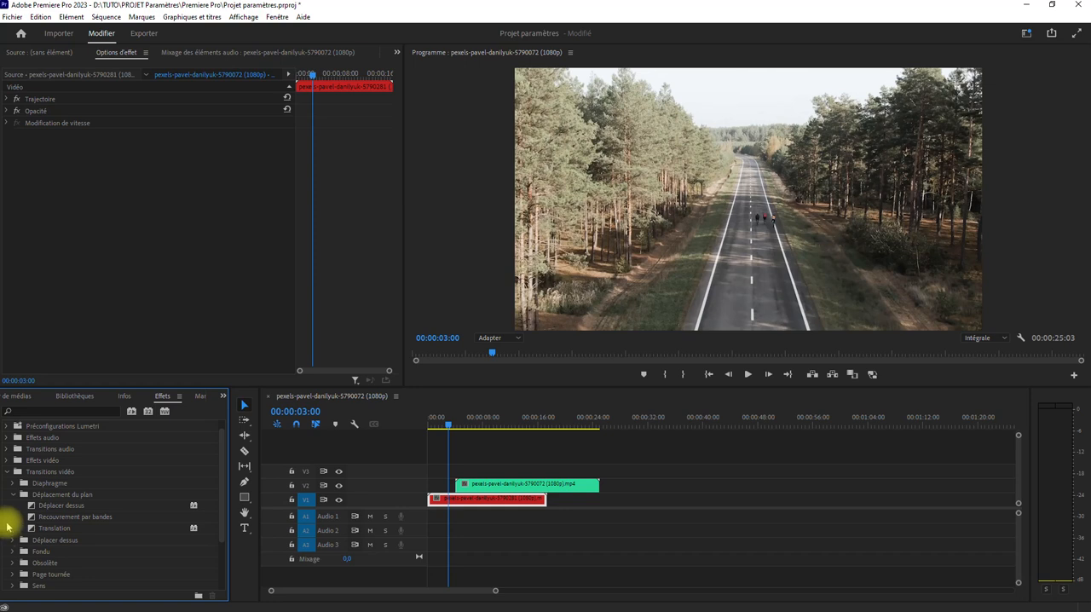
click(13, 495)
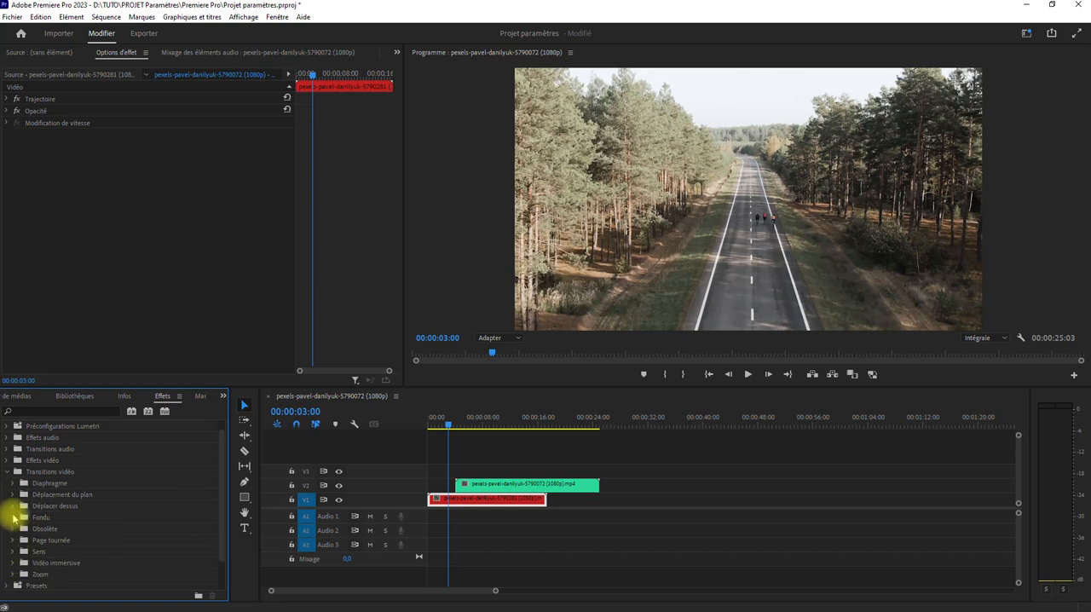
click(13, 552)
scroll(17, 550, down, 4)
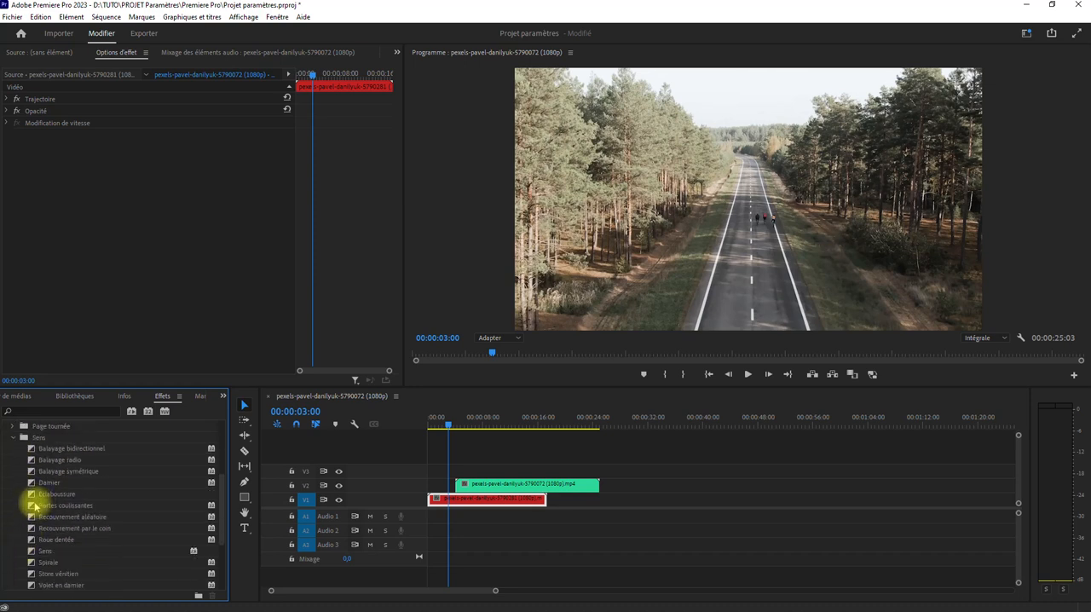
Apply the Portes coulissantes transition to the start of the cyclist clip on V2 and display its effect options
drag(270, 592, 336, 590)
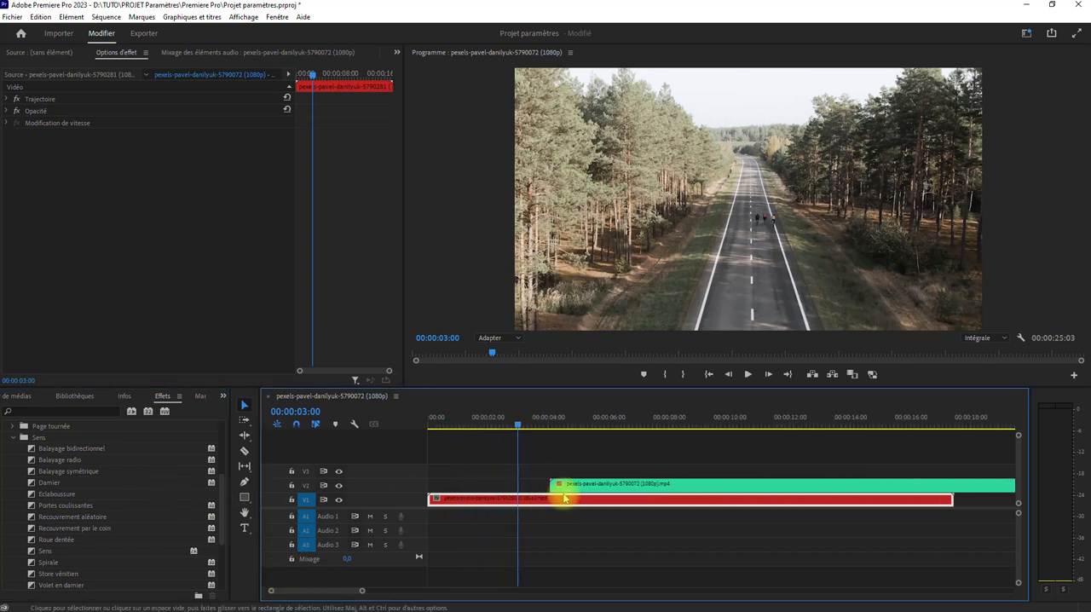
mouse_move(518, 424)
mouse_down()
mouse_move(558, 426)
mouse_move(504, 426)
mouse_up()
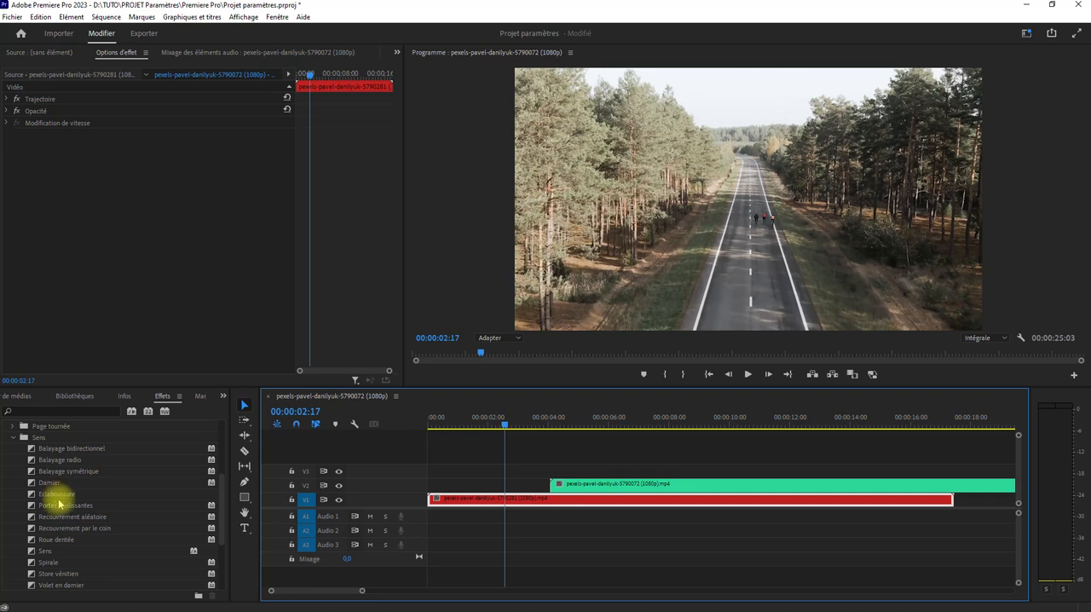
drag(33, 509, 560, 489)
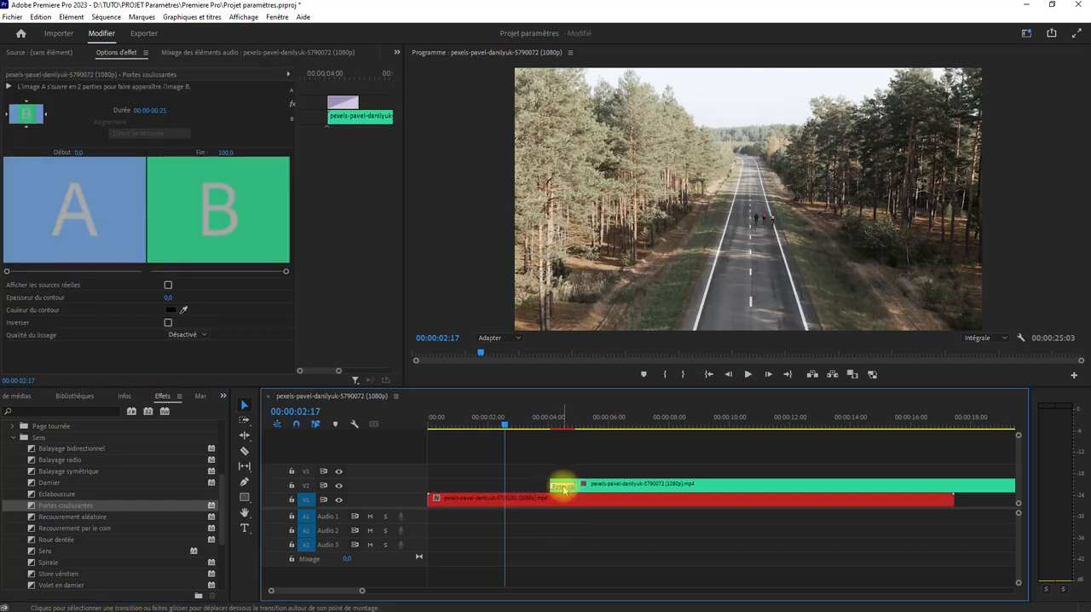
click(116, 52)
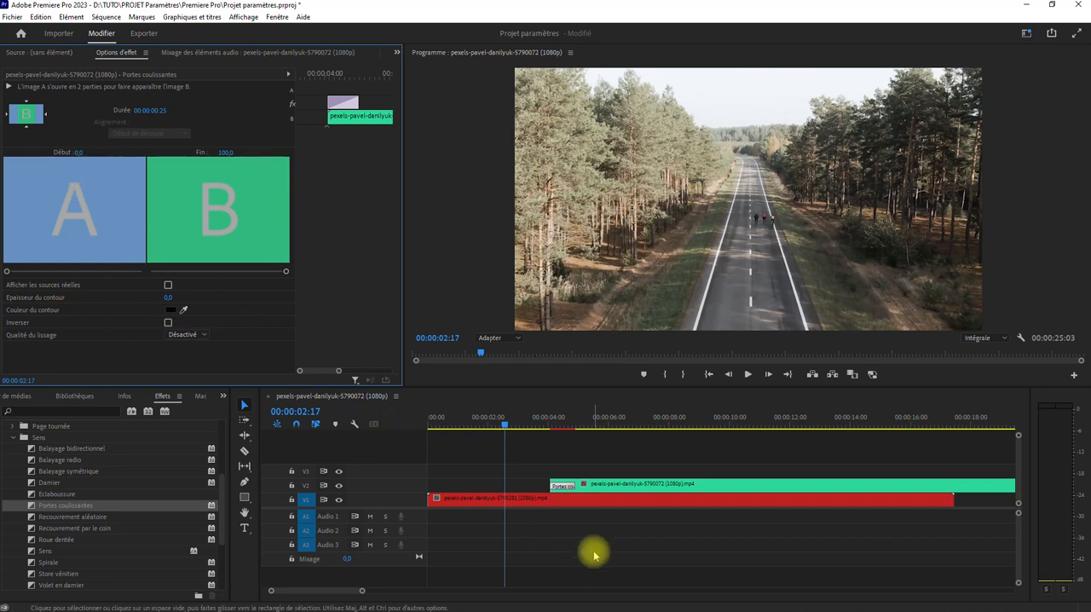
Play the Portes coulissantes transition several times from just before the cyclist clip starts
key(space)
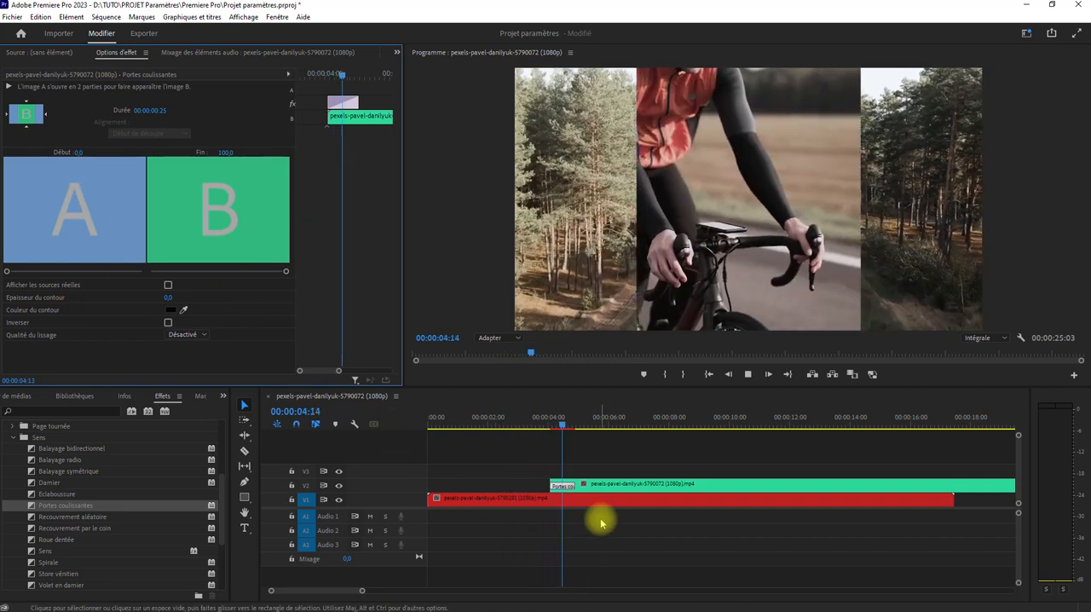
key(space)
click(597, 500)
click(532, 420)
key(space)
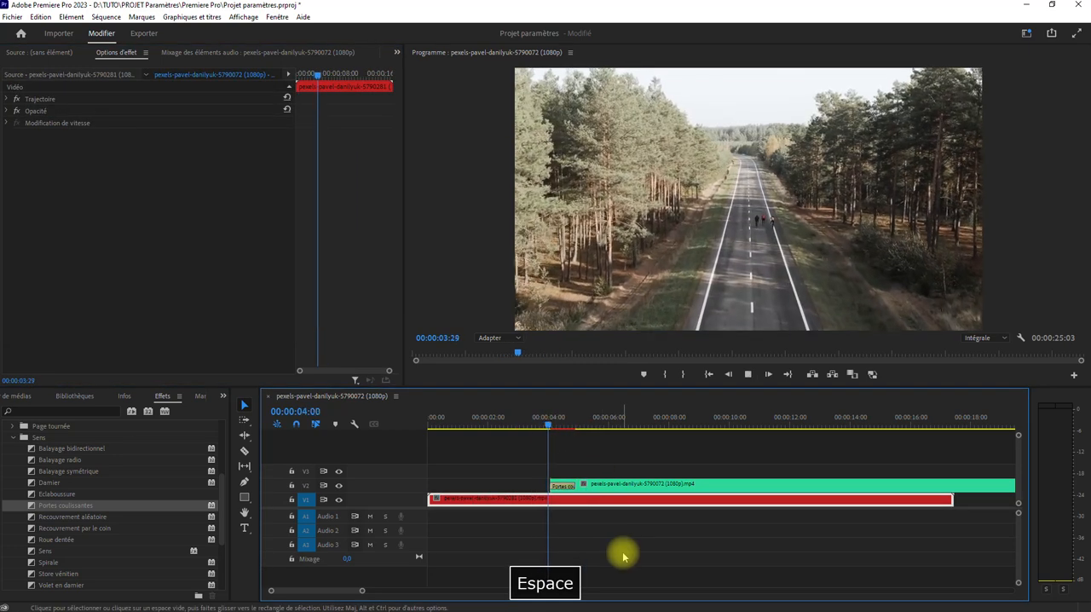
key(space)
click(541, 418)
key(space)
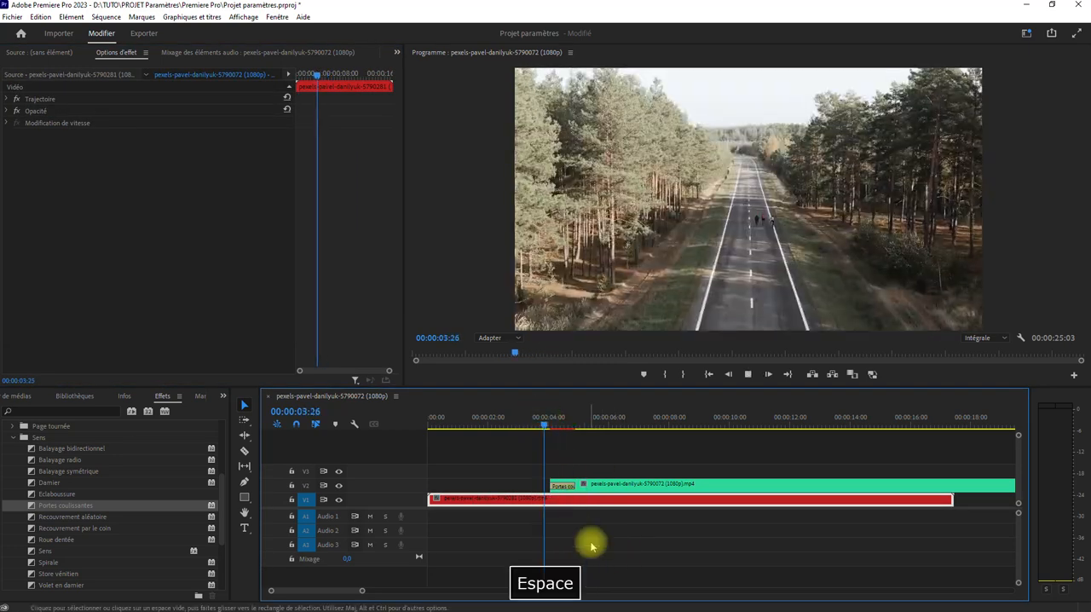
key(space)
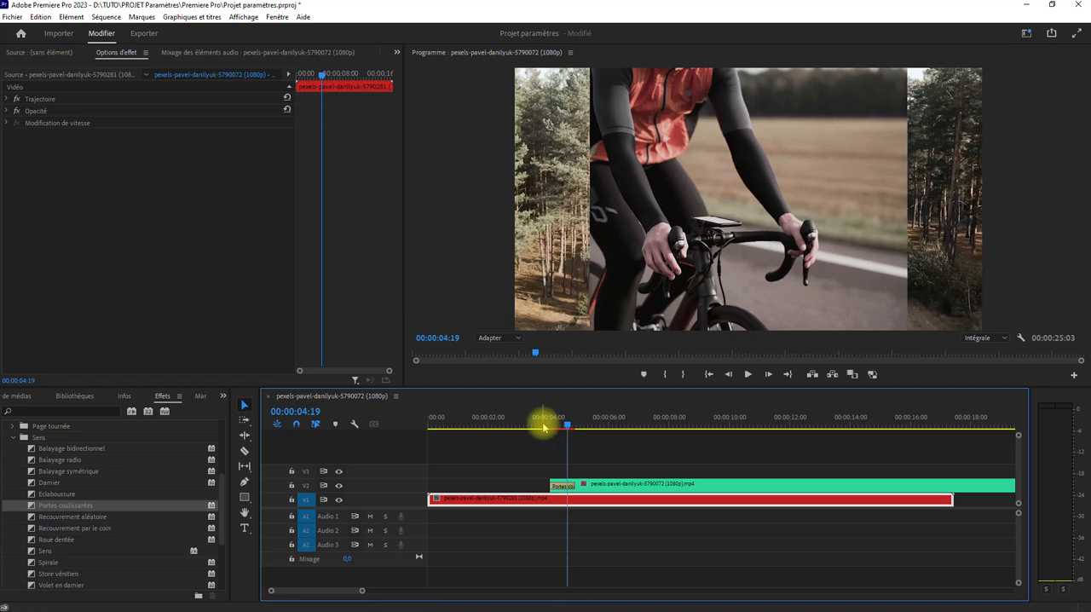
click(541, 426)
key(space)
key(space)
Lengthen the Portes coulissantes transition on the timeline to 00:00:04:04 and play it back
click(522, 419)
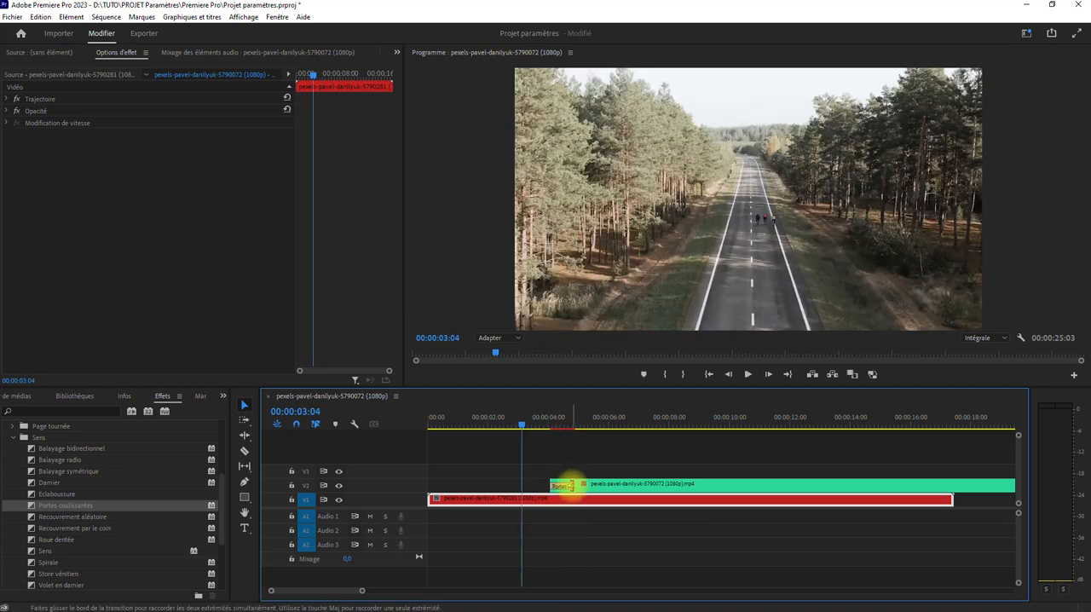
drag(570, 486, 586, 484)
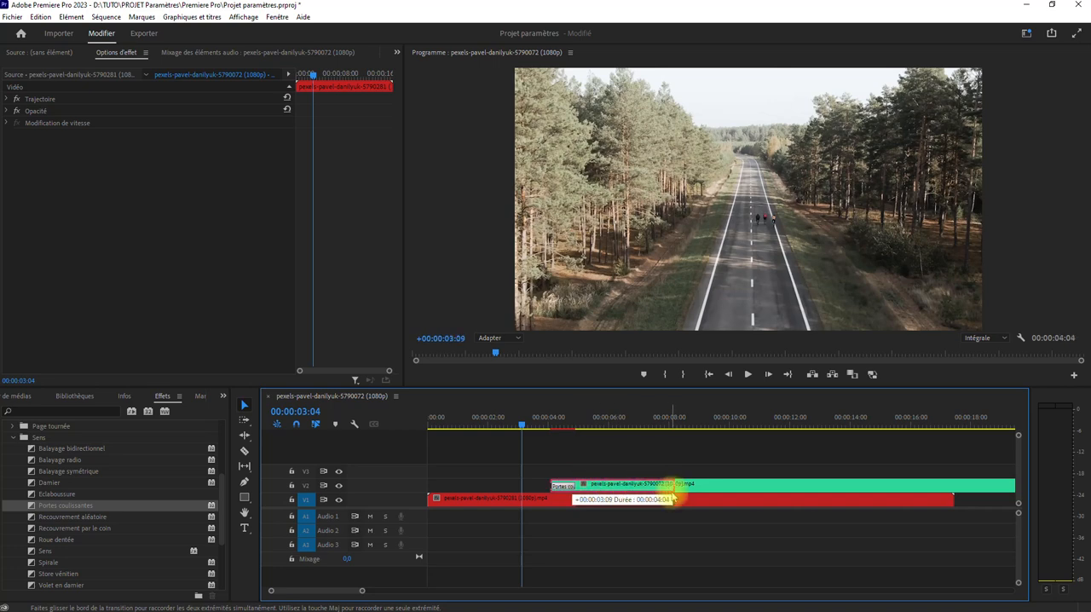
drag(669, 485, 672, 485)
key(space)
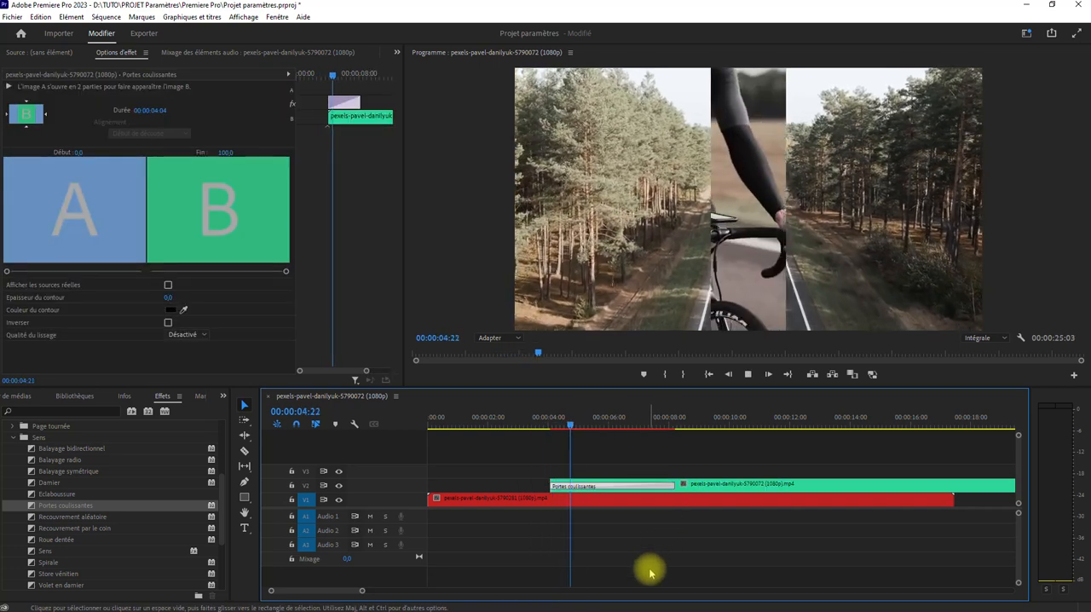
click(680, 500)
key(space)
Extend the transition on the timeline to a duration of 00:00:05:05 and preview it partway through
mouse_move(669, 483)
mouse_down()
mouse_move(559, 467)
mouse_move(587, 485)
mouse_move(667, 499)
mouse_up()
click(537, 425)
key(space)
key(space)
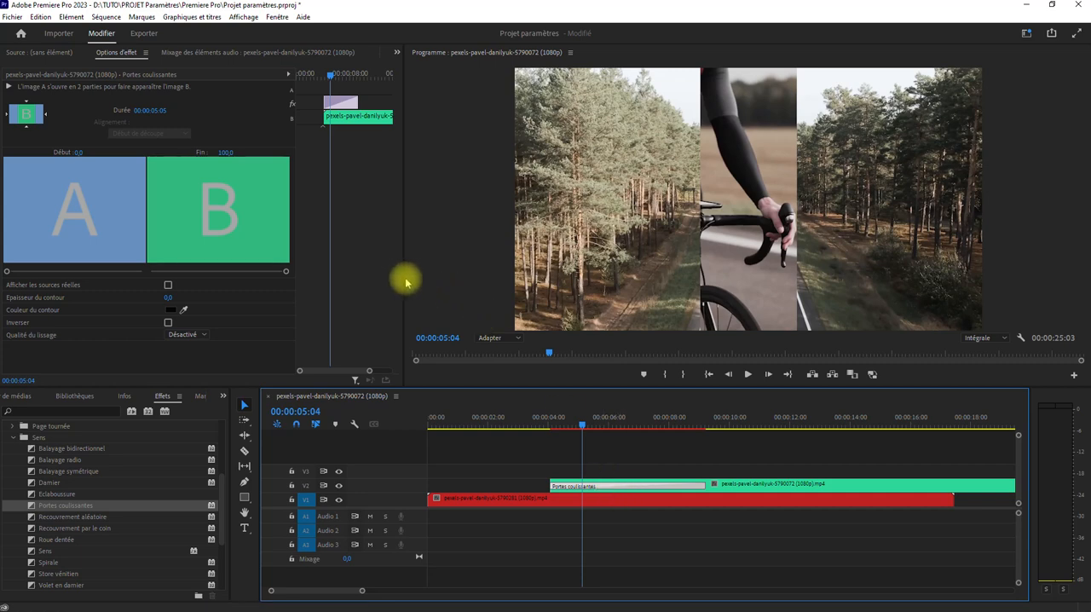
Enlarge the effect options area and its mini timeline, and extend the transition there to 00:00:06:09
drag(404, 277, 635, 275)
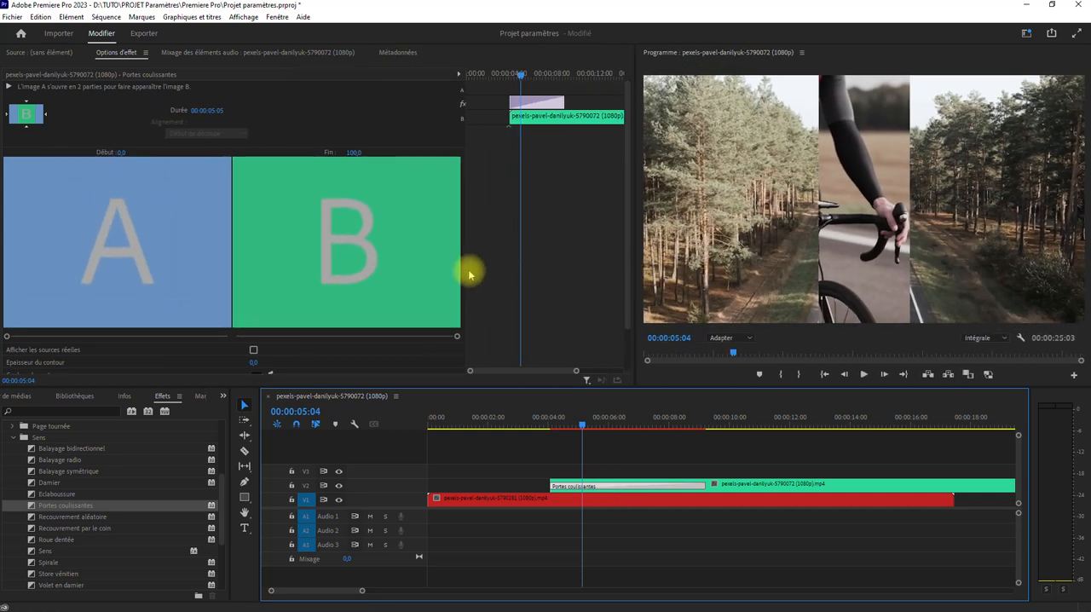
drag(465, 270, 332, 266)
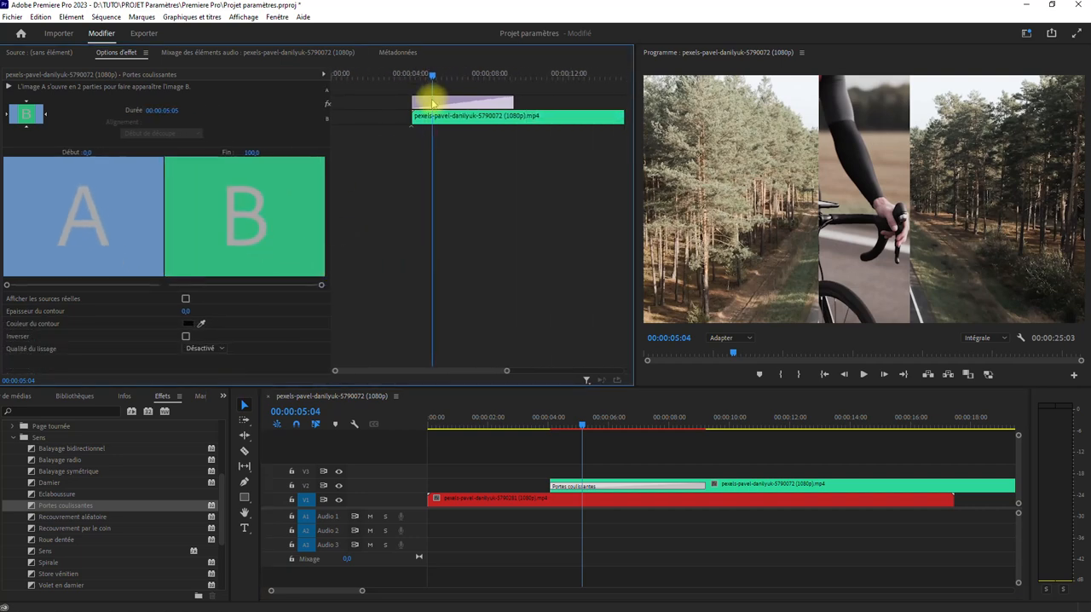
drag(510, 102, 537, 91)
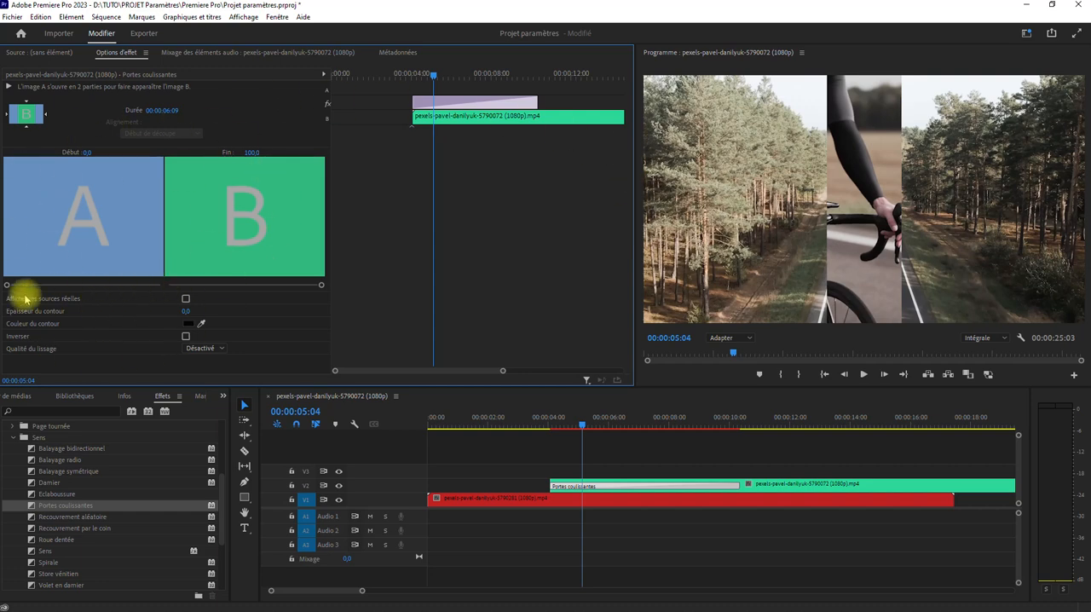
Show the real sources in the transition thumbnails, try the start and end sliders, and restore the A/B placeholders
click(186, 300)
mouse_move(7, 284)
mouse_down()
mouse_move(144, 287)
mouse_move(4, 286)
mouse_up()
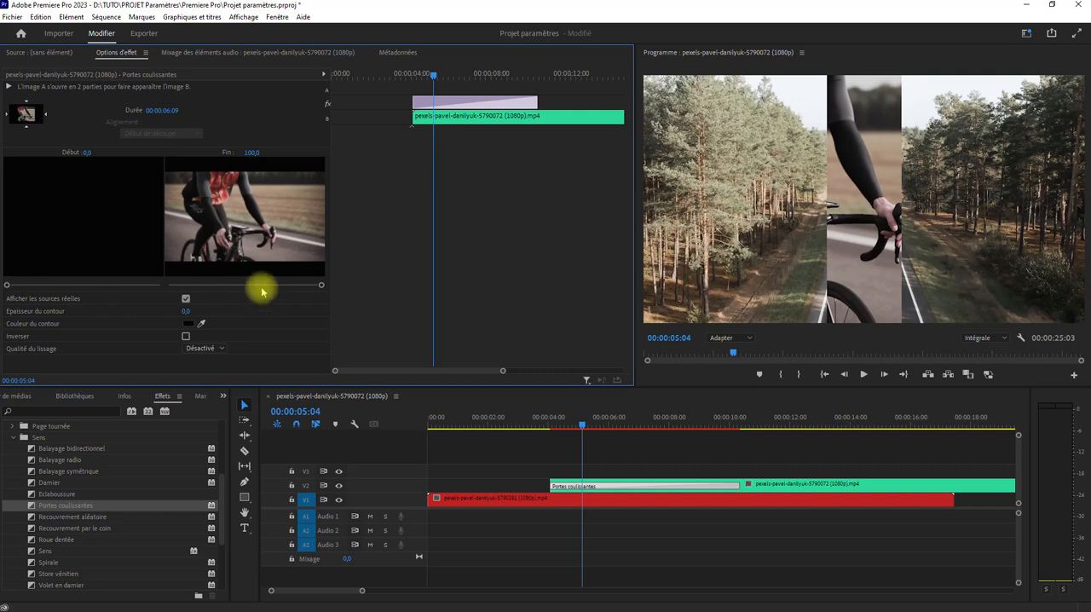
drag(320, 285, 436, 287)
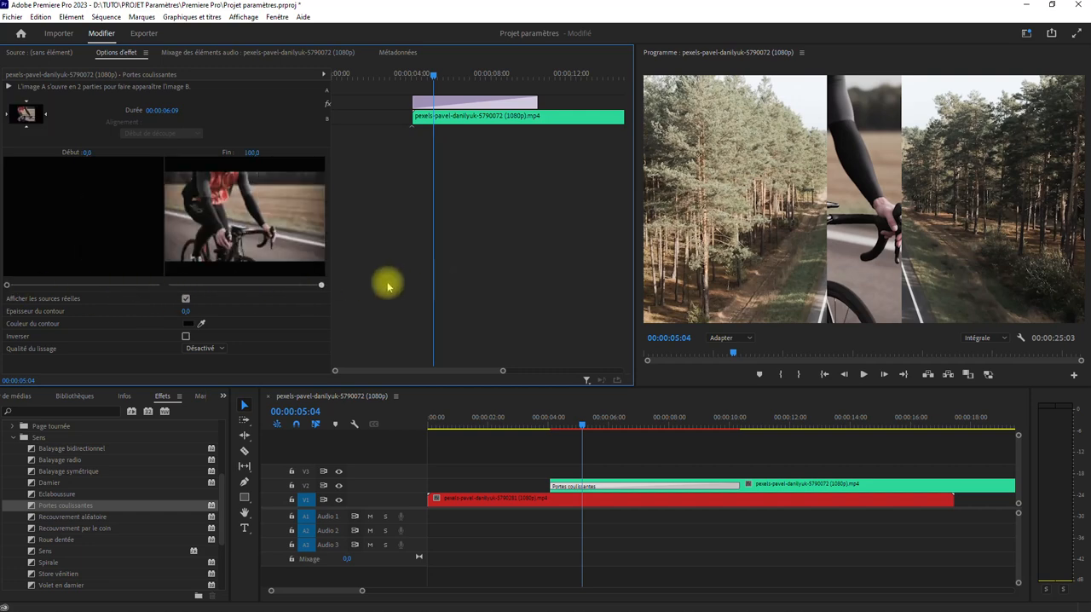
click(185, 299)
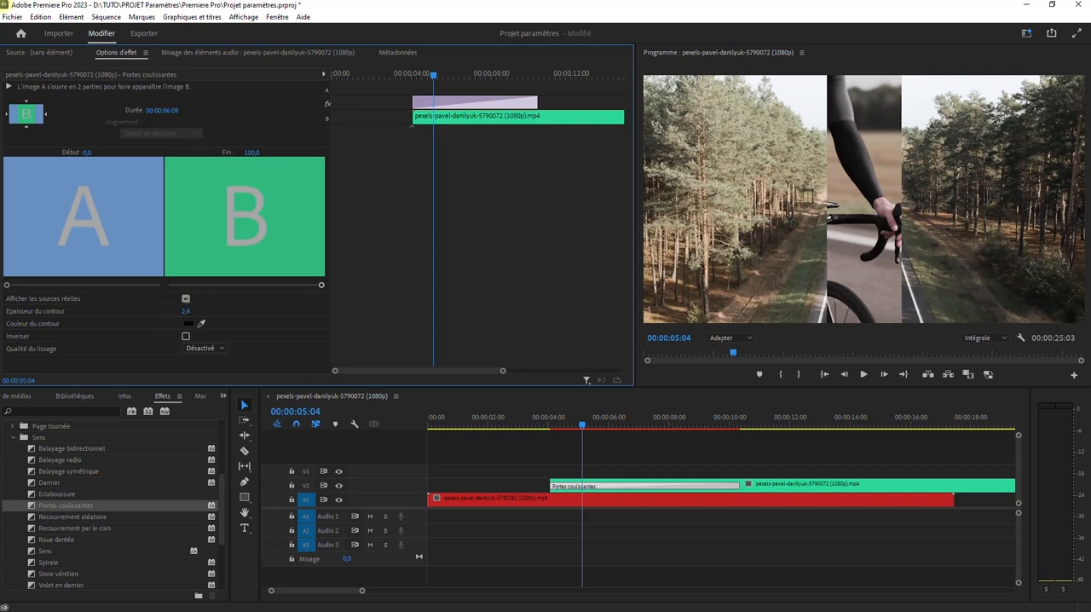
Give the Portes coulissantes transition a white (FFFFFF) border with a thickness of 5.0
drag(189, 310, 349, 325)
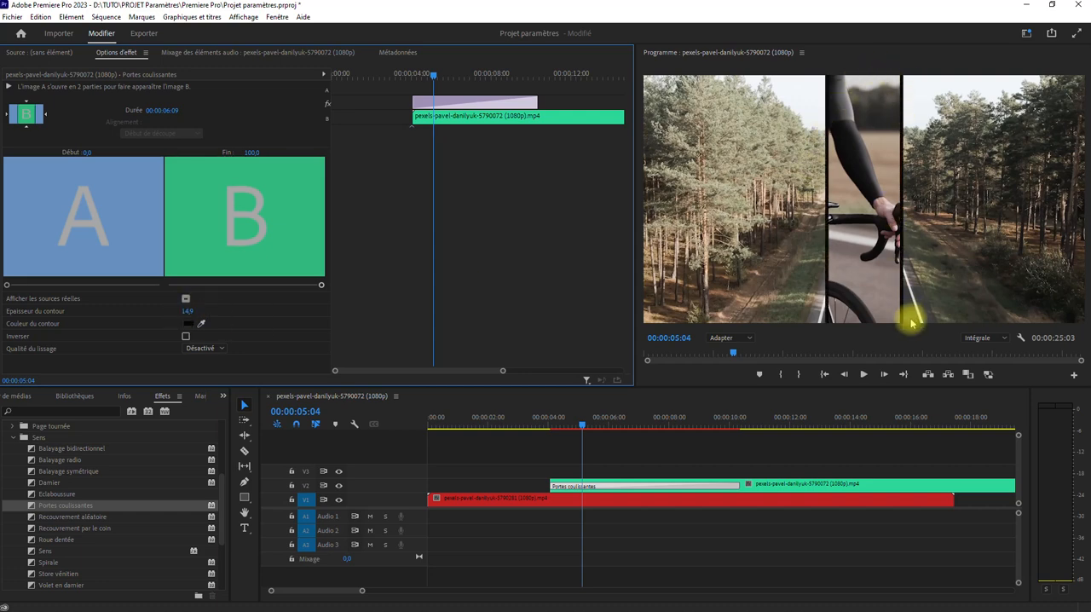
click(201, 325)
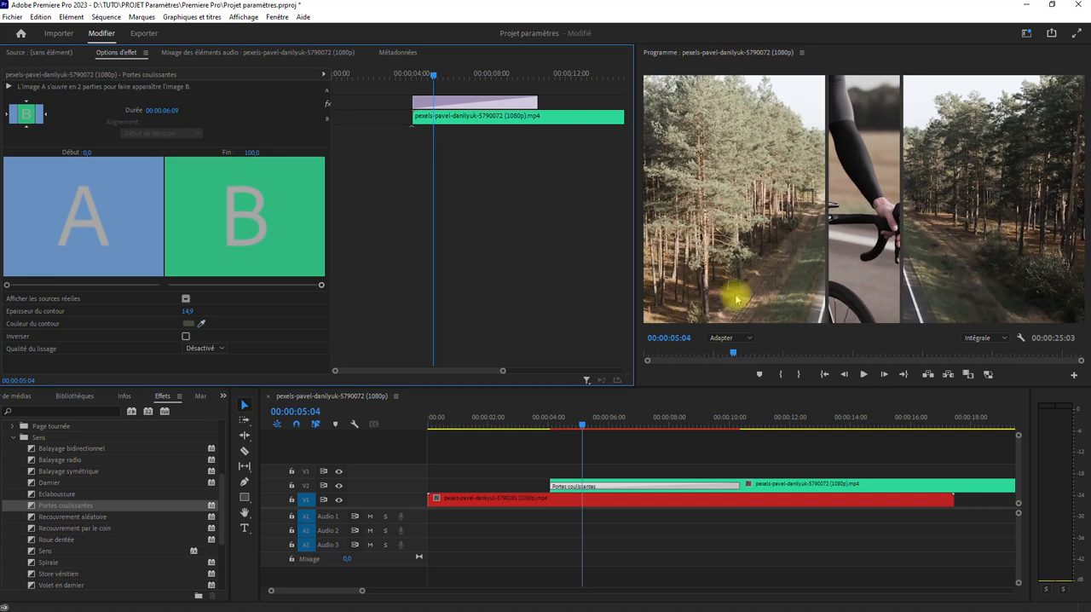
click(188, 325)
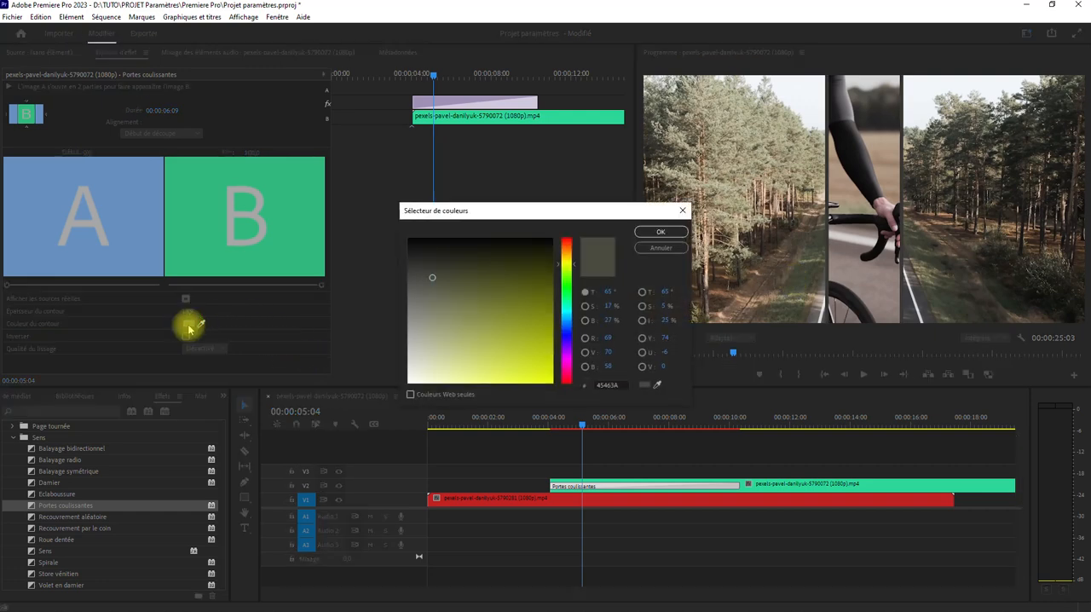
click(566, 253)
click(506, 321)
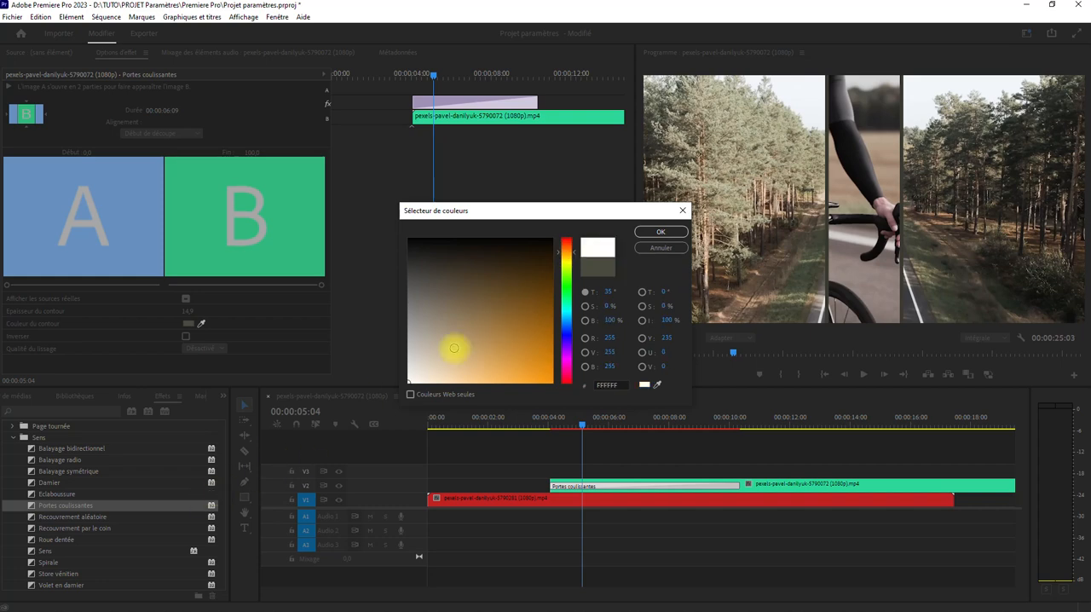
click(649, 232)
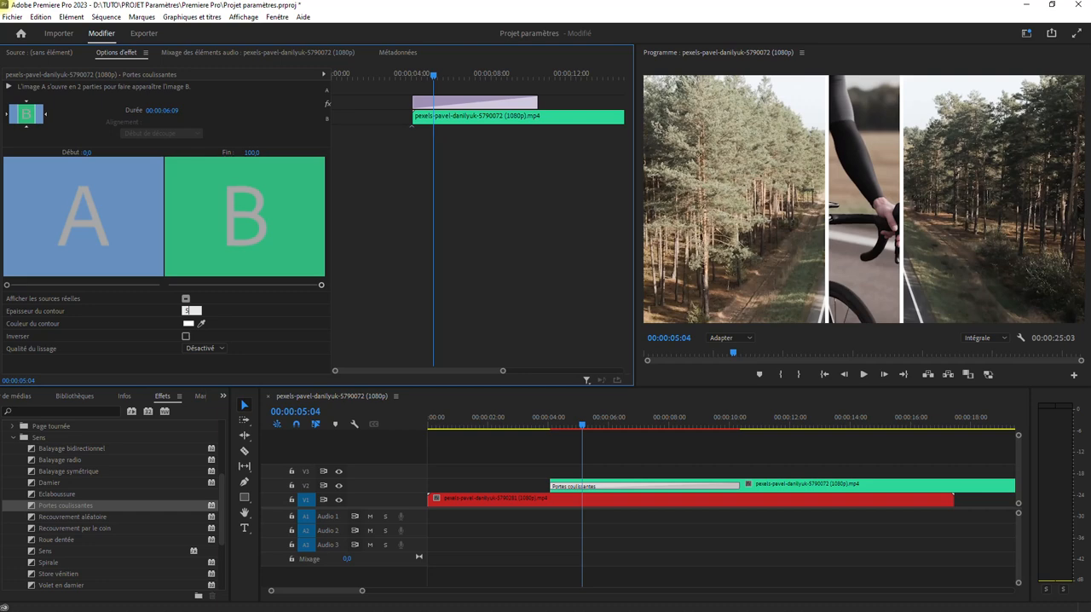
click(256, 313)
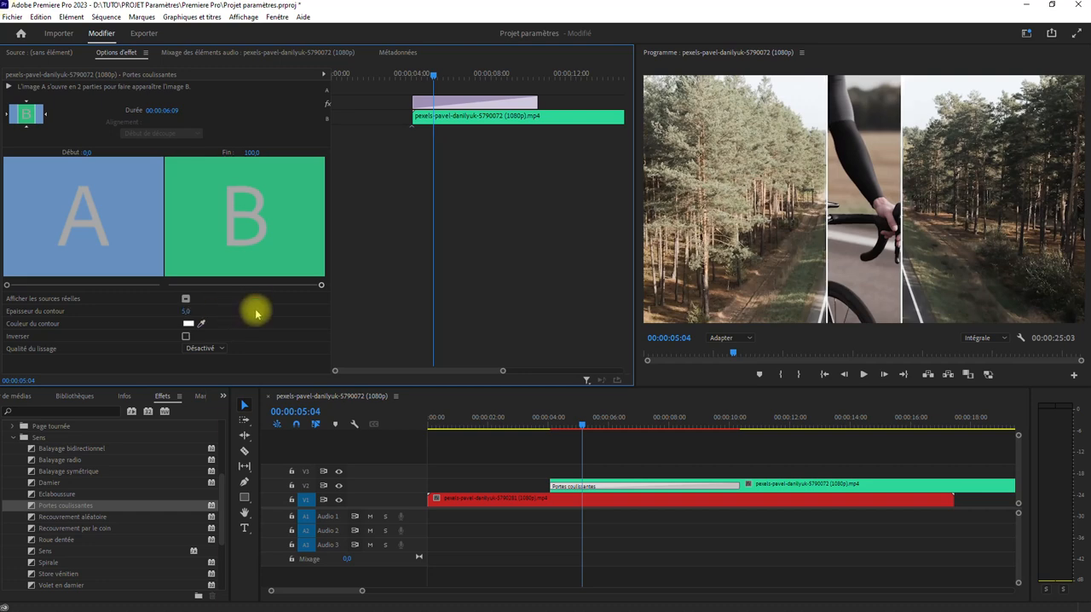
Enable the Inverser option for the transition and play it back from just before it starts
click(186, 337)
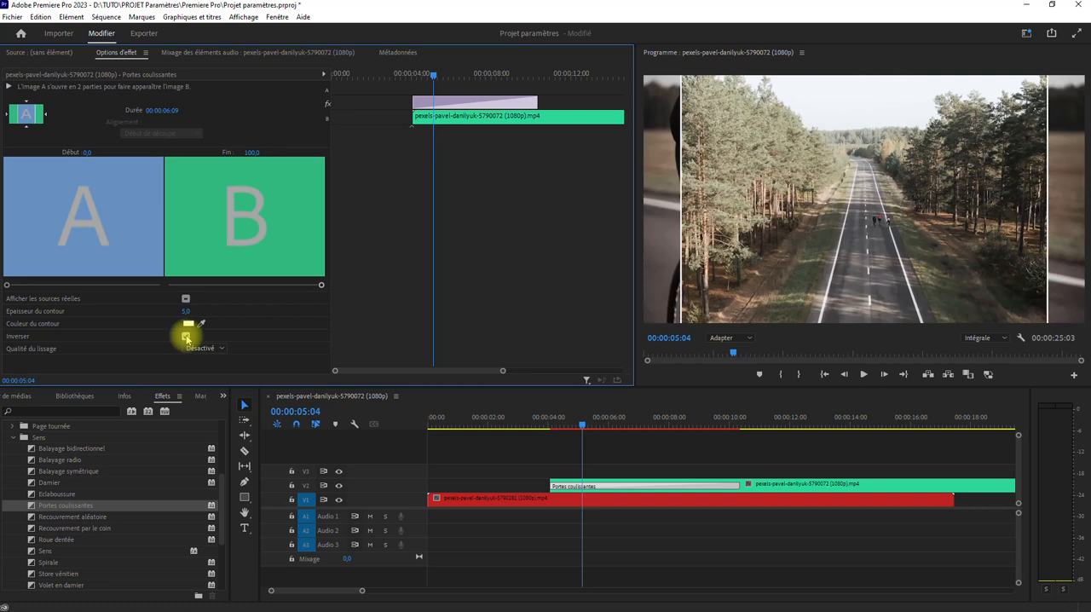
click(540, 419)
key(space)
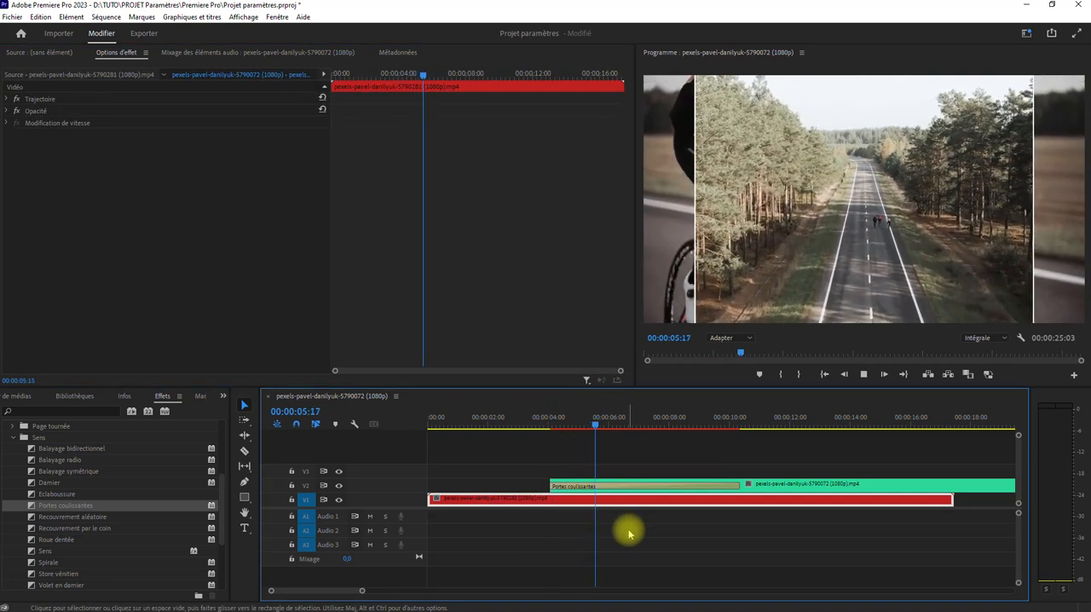
Shorten the Portes coulissantes transition to 00:00:02:15, move the playhead inside it, and select it to show its options
key(space)
drag(739, 484, 621, 474)
click(572, 422)
click(577, 483)
click(576, 488)
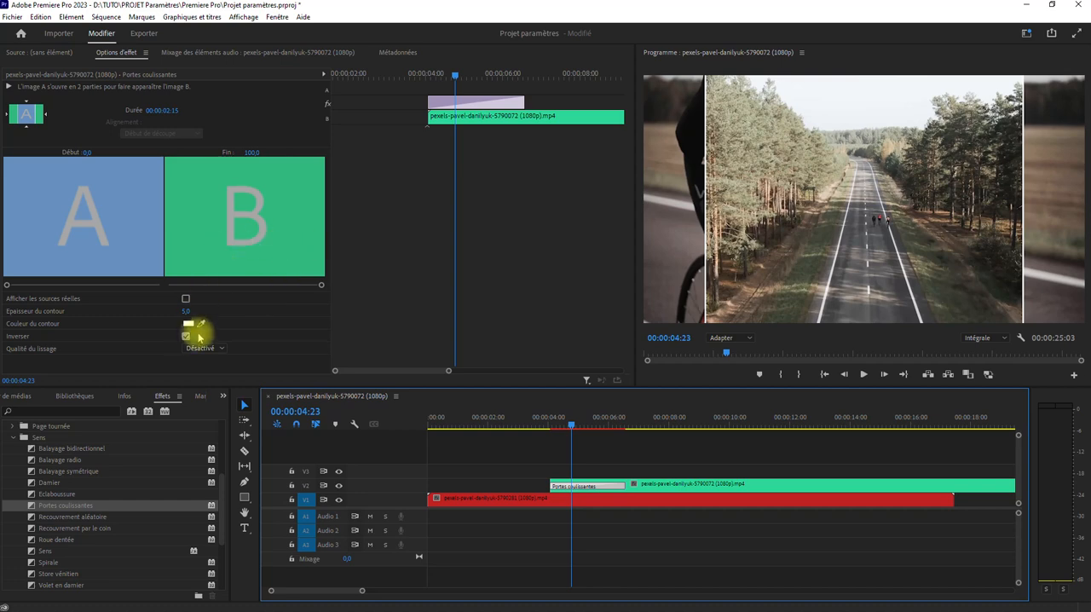
Turn off the Inverser option for the transition and play it back from just before its start
click(186, 339)
click(538, 424)
key(space)
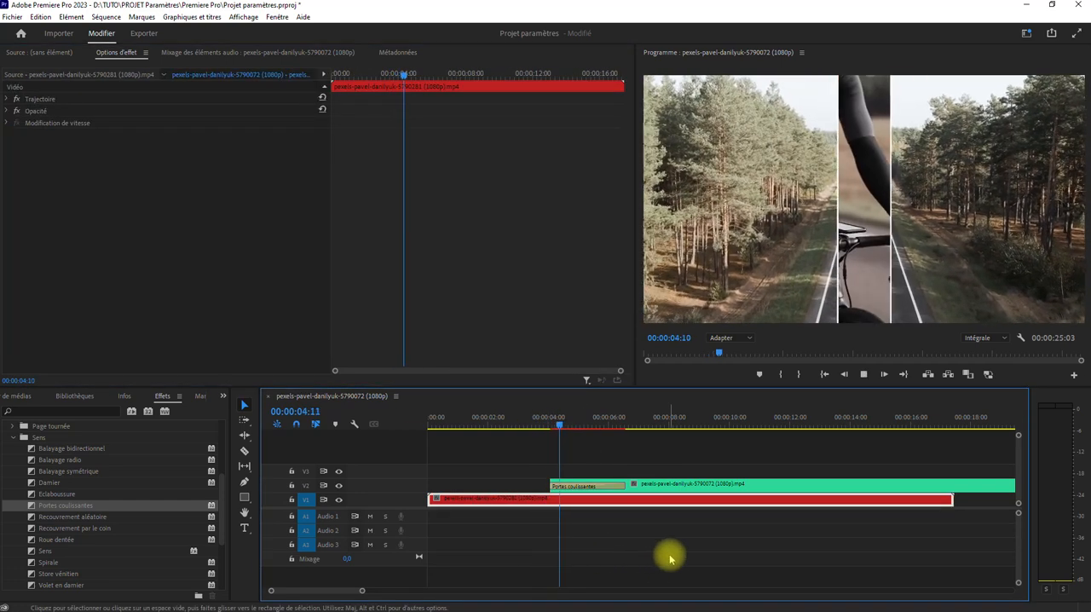
key(space)
Examine the Qualité du lissage choices of the Portes coulissantes transition and replay the transition several times from just before its start
click(601, 488)
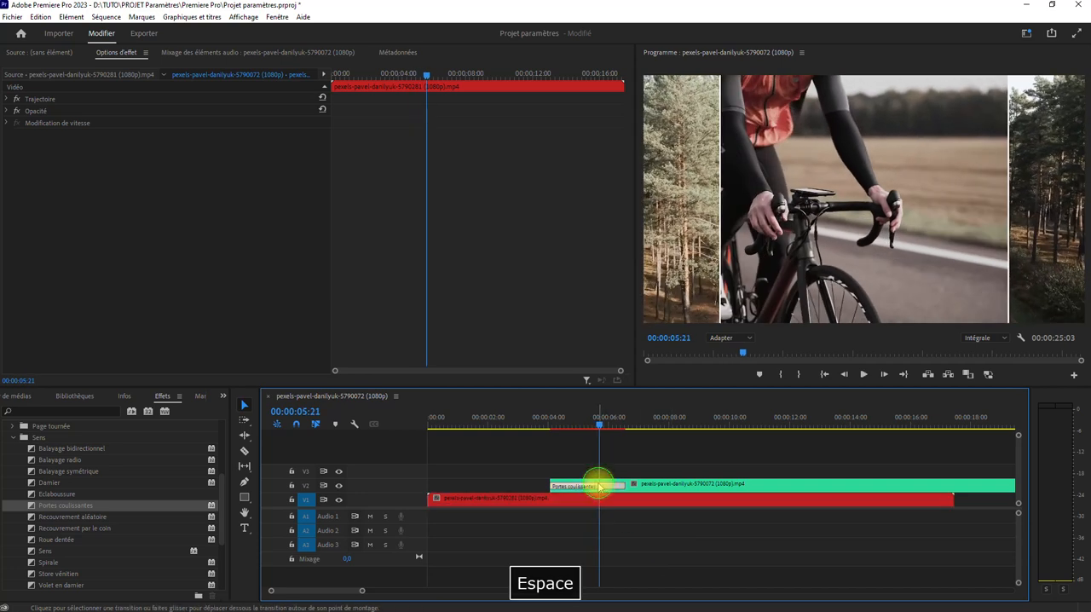
click(204, 348)
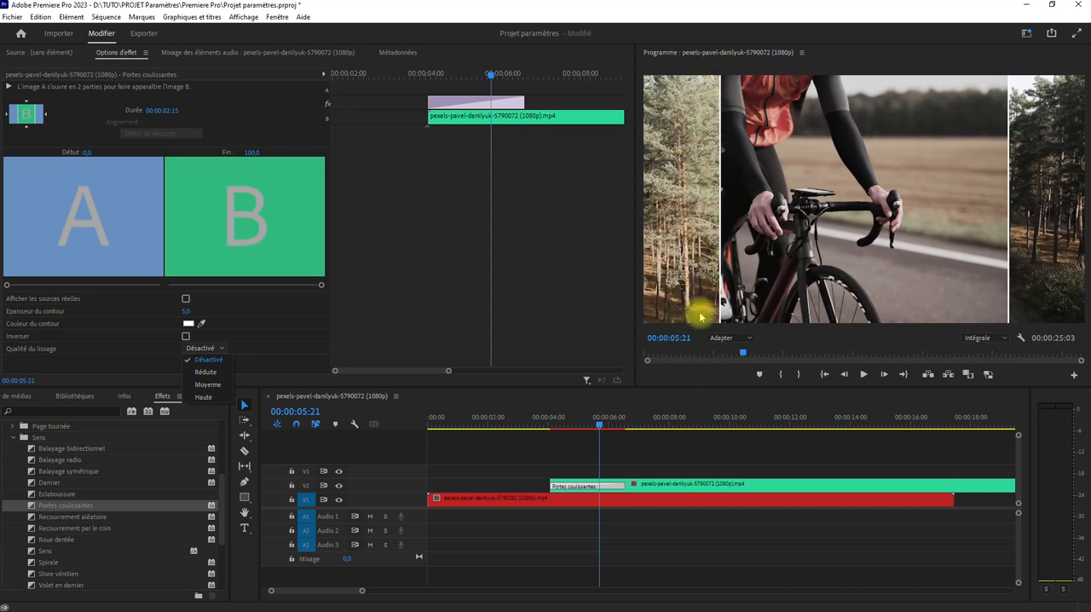
click(536, 427)
click(588, 499)
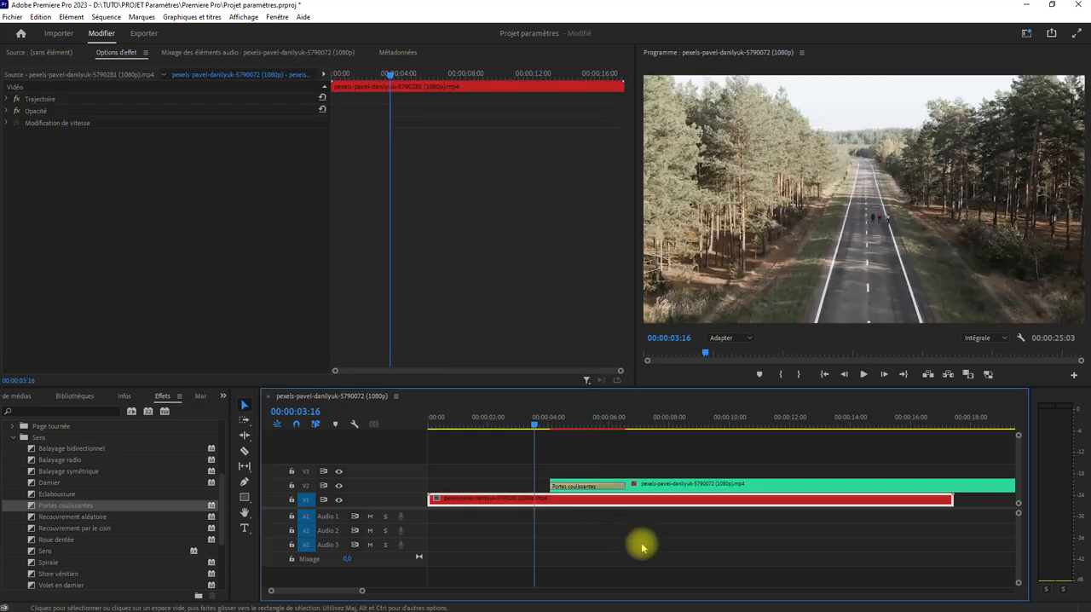
key(space)
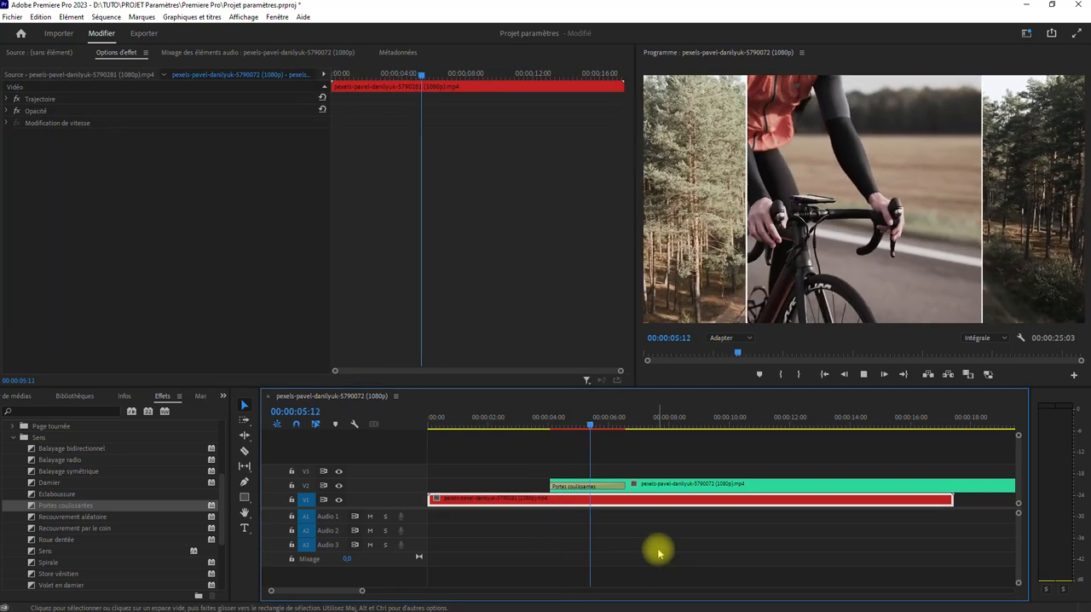
key(space)
drag(572, 427, 547, 431)
key(space)
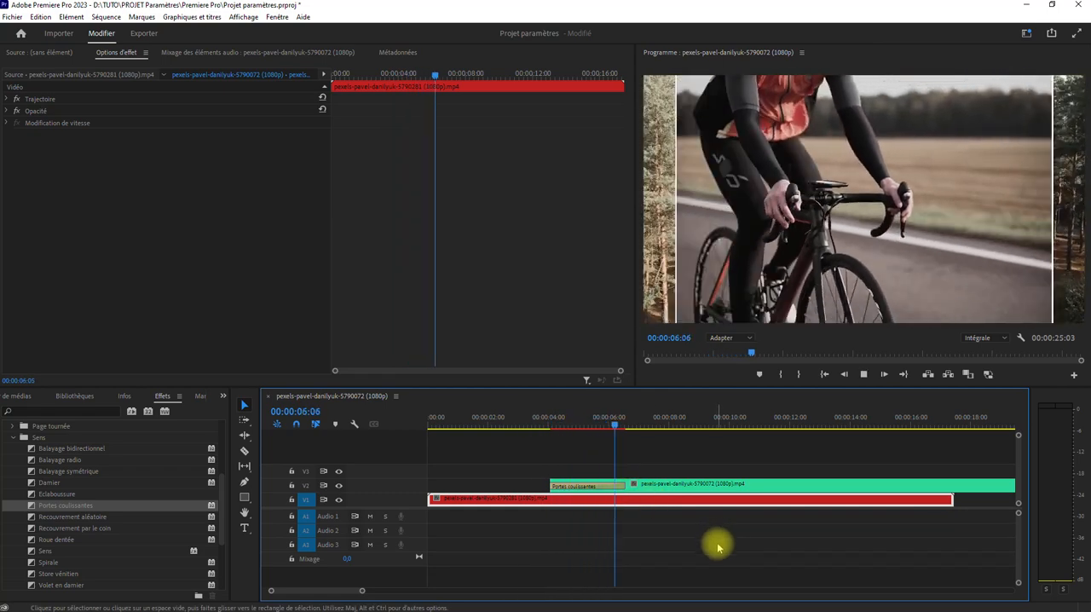
key(space)
drag(569, 426, 540, 428)
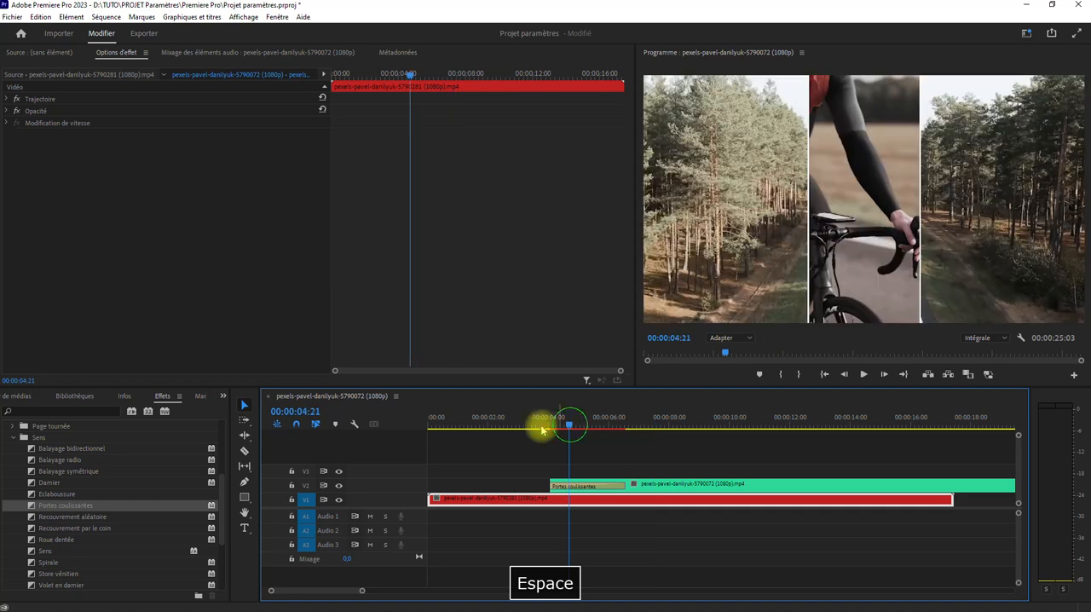
key(space)
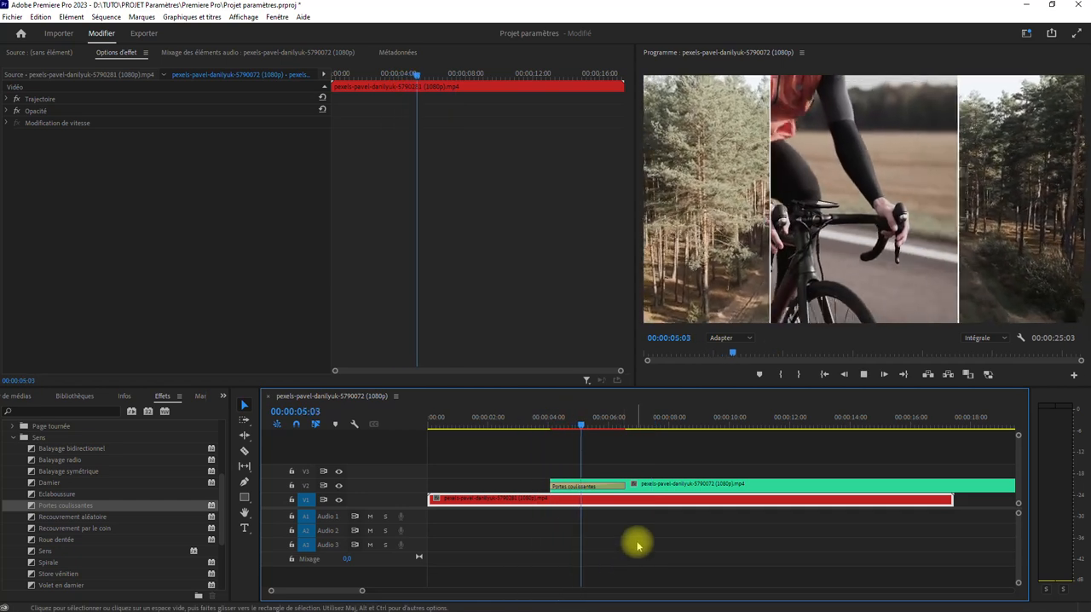
key(space)
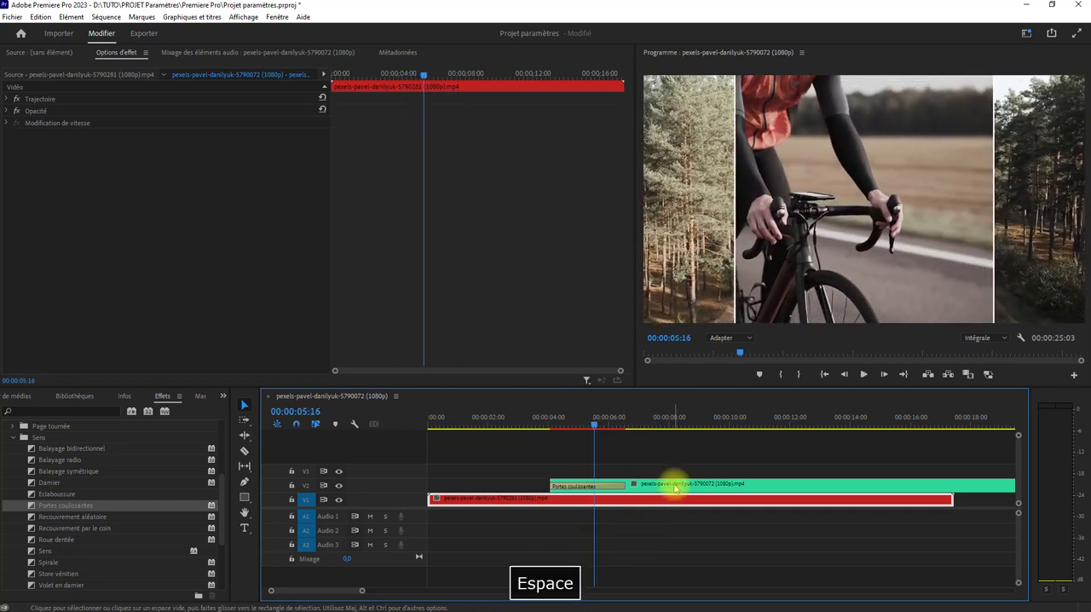
Delete the Portes coulissantes transition and move the cyclist clip straight down to V1, beside the road clip
click(584, 486)
key(Delete)
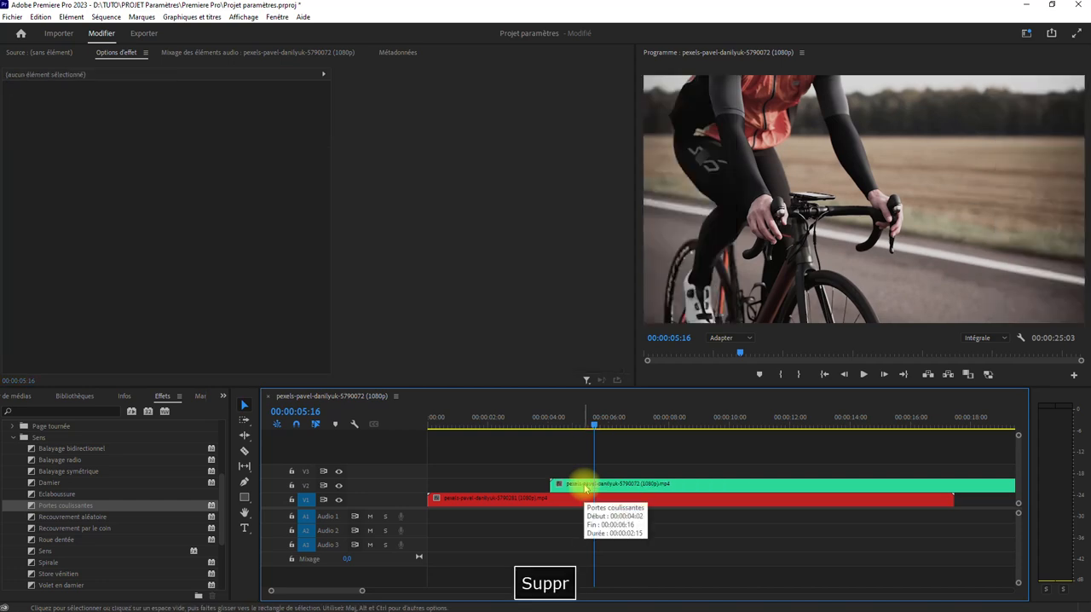
drag(585, 489, 585, 501)
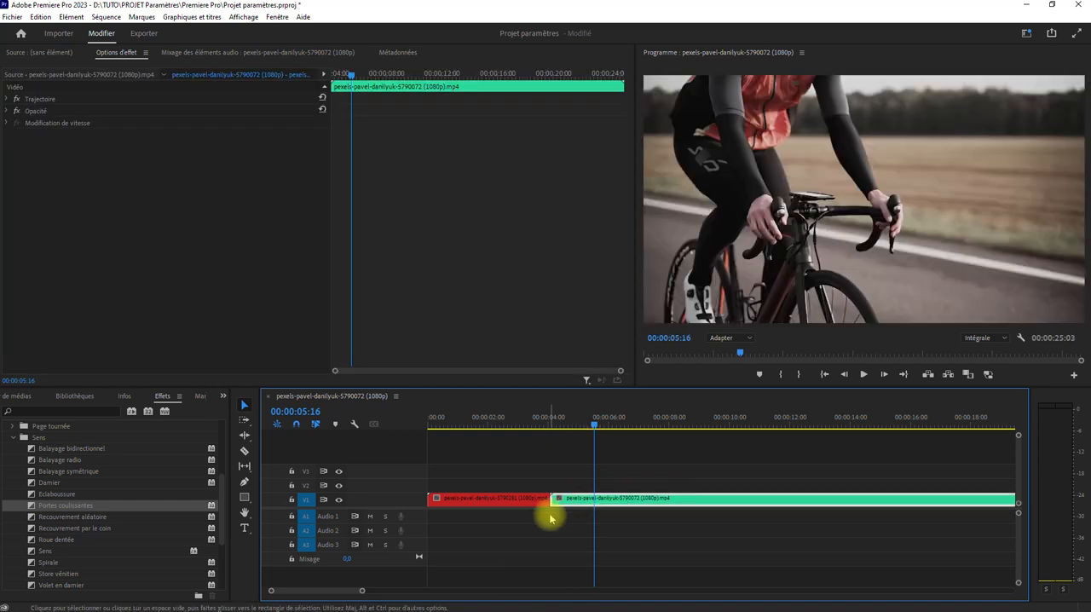
Trim the adjoining ends of both clips on V1 and butt the cyclist clip against the road clip
drag(55, 505, 550, 501)
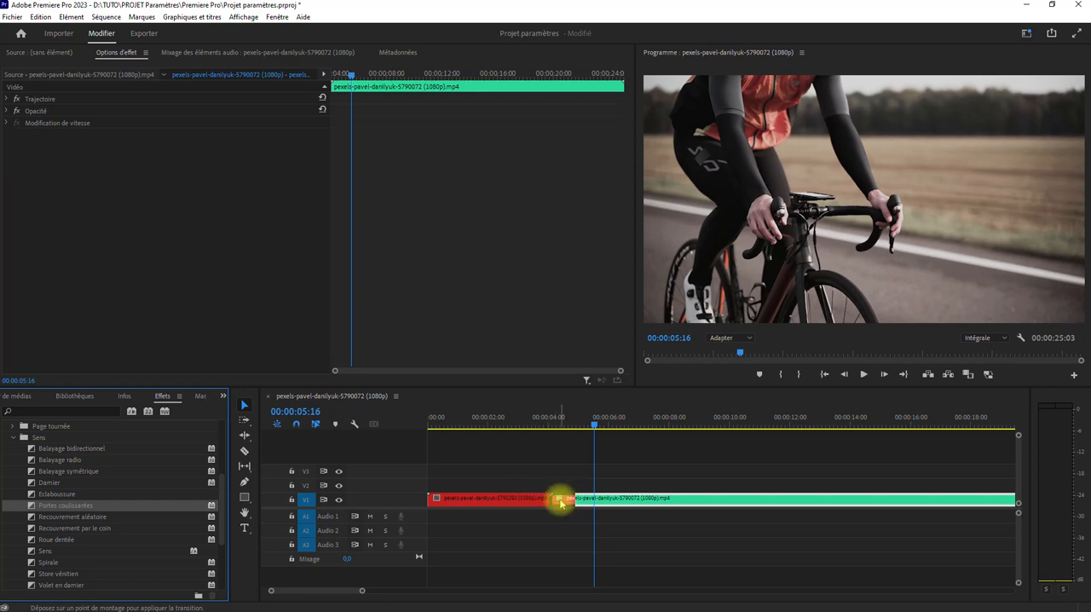
drag(502, 500, 562, 501)
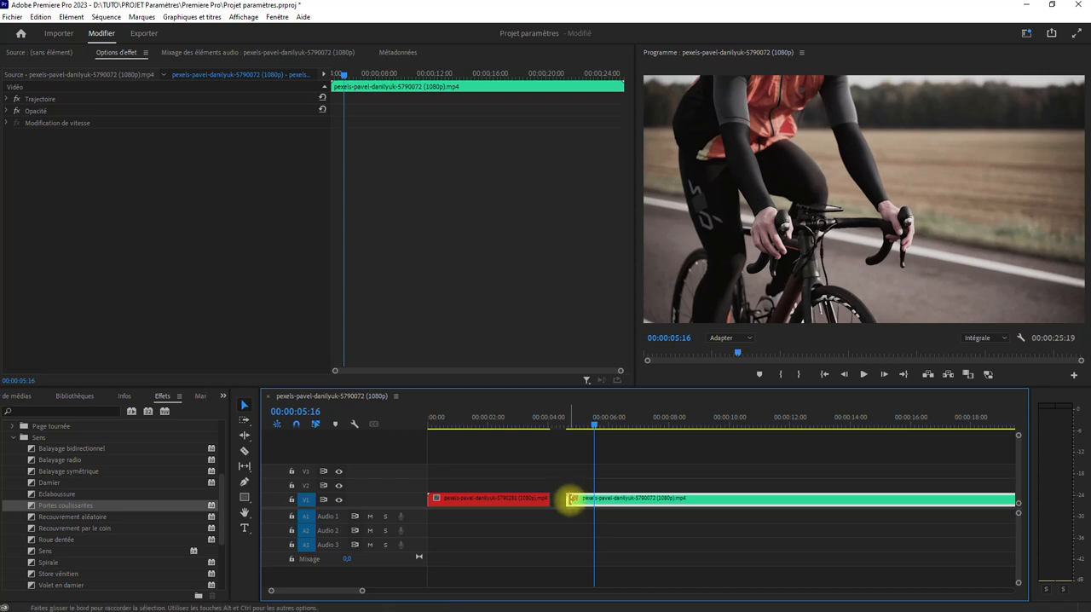
drag(569, 497, 649, 507)
drag(546, 501, 533, 501)
drag(623, 500, 550, 506)
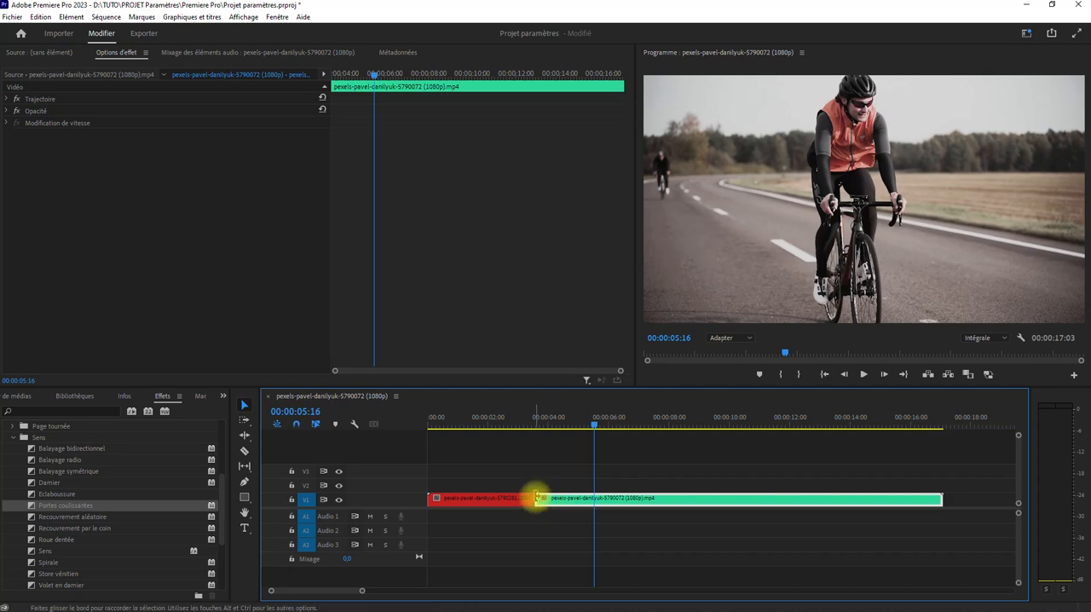
drag(585, 495, 555, 498)
Apply the Portes coulissantes transition across the cut between the two V1 clips and play it back
drag(31, 507, 471, 459)
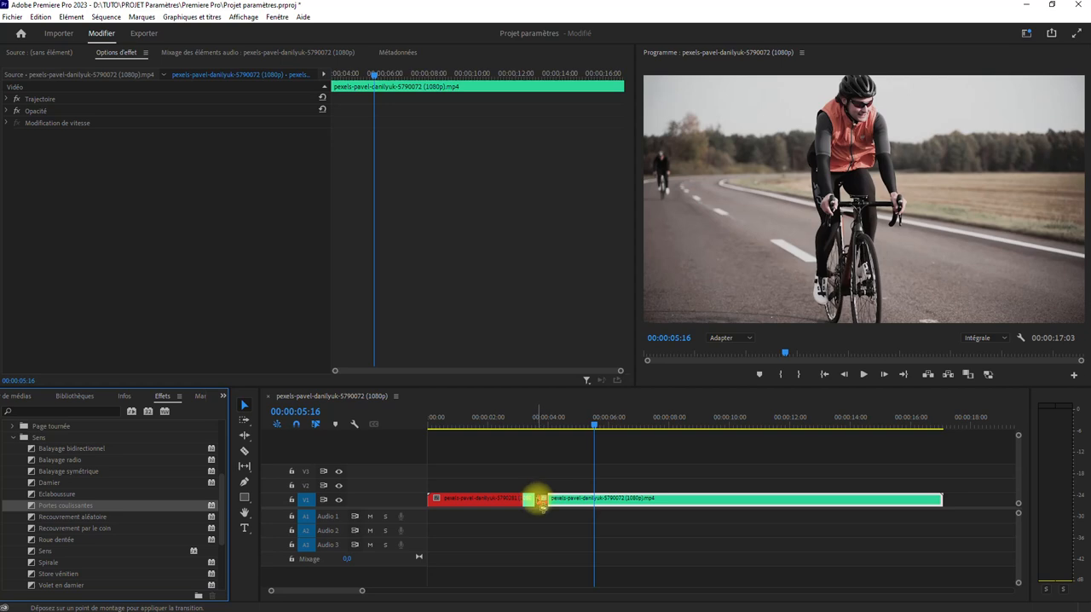
drag(541, 502, 540, 504)
click(499, 425)
key(space)
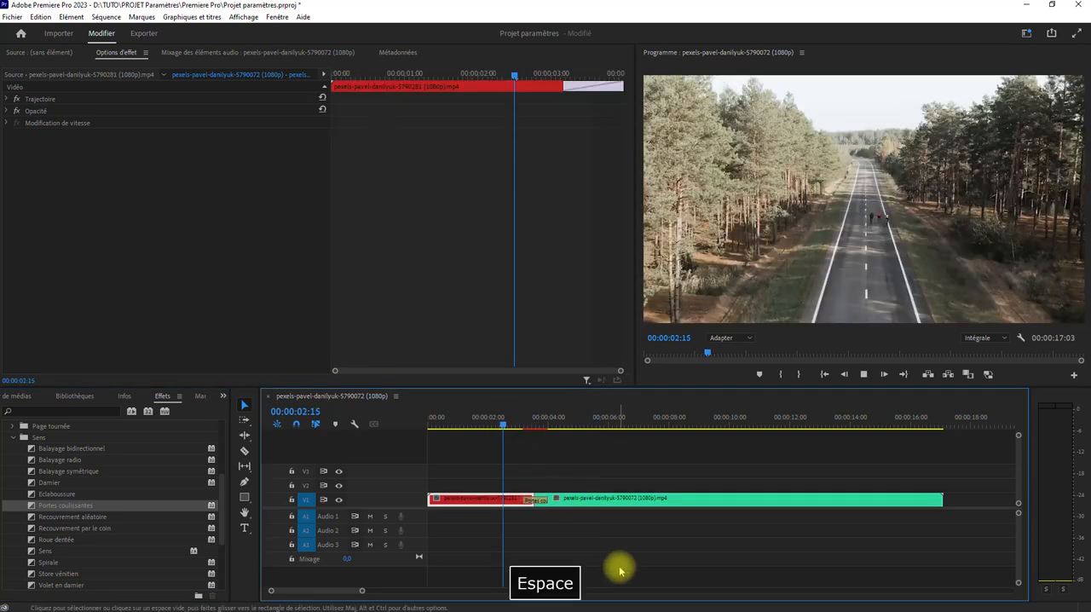
key(space)
Delete the Portes coulissantes transition and overlap the clips again, with the cyclist clip on V2 above the extended road clip
click(536, 501)
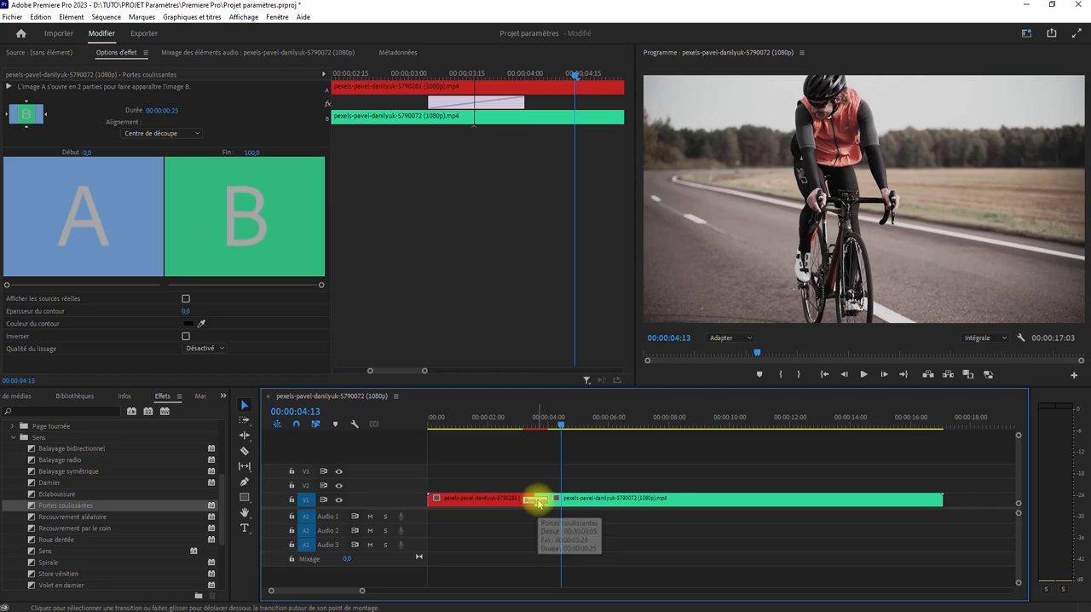
key(Delete)
mouse_move(572, 503)
mouse_down()
mouse_move(556, 488)
mouse_move(548, 497)
mouse_move(560, 498)
mouse_up()
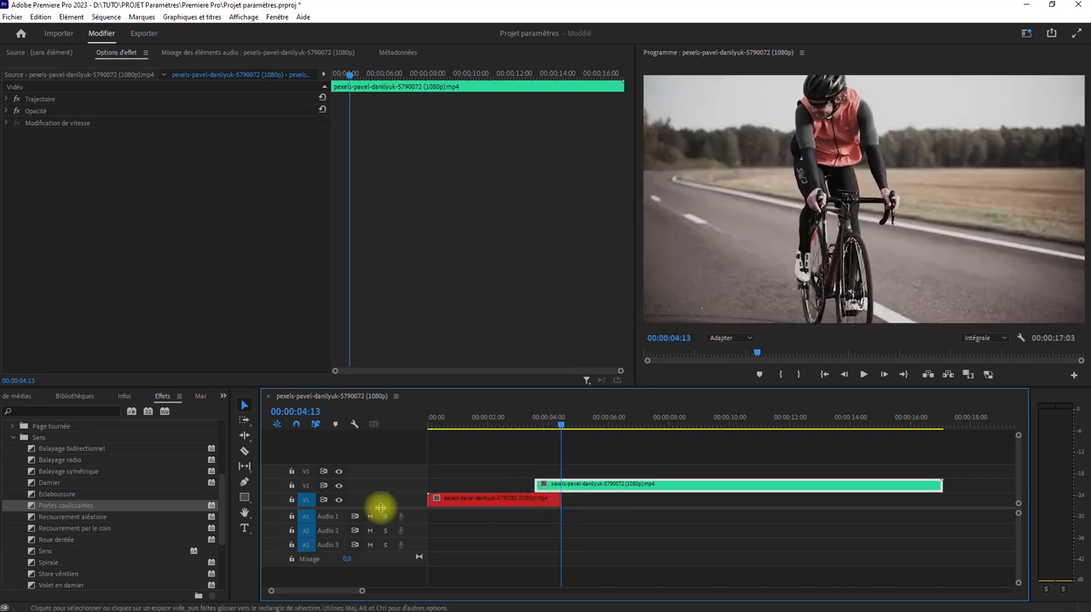
Apply the Sens transition to the start of the V2 clip and place the playhead at 00:00:03:28 to preview it
drag(32, 551, 542, 488)
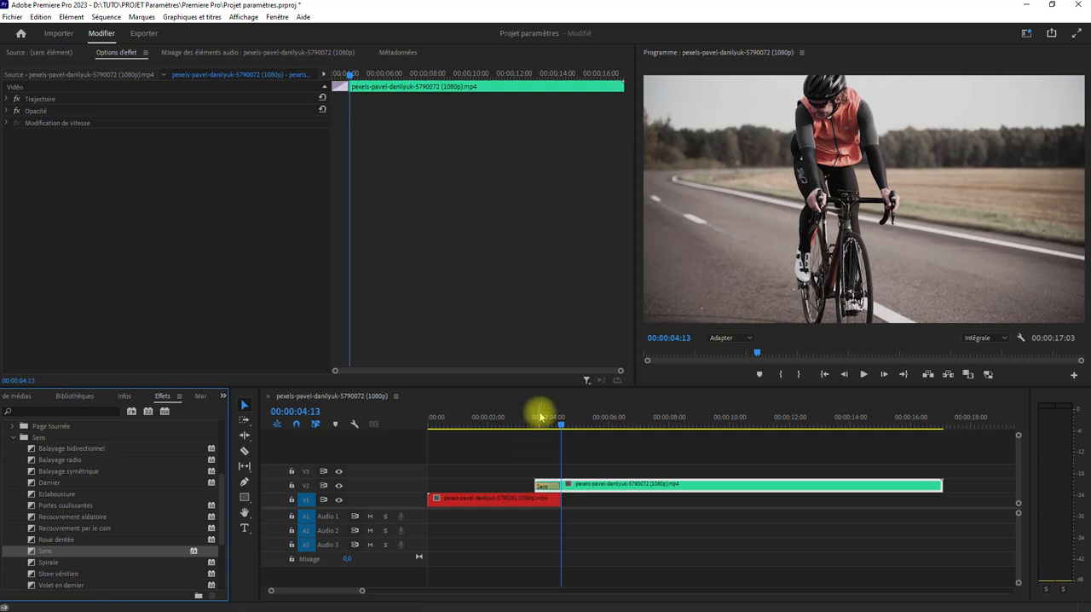
click(545, 420)
drag(544, 429, 545, 430)
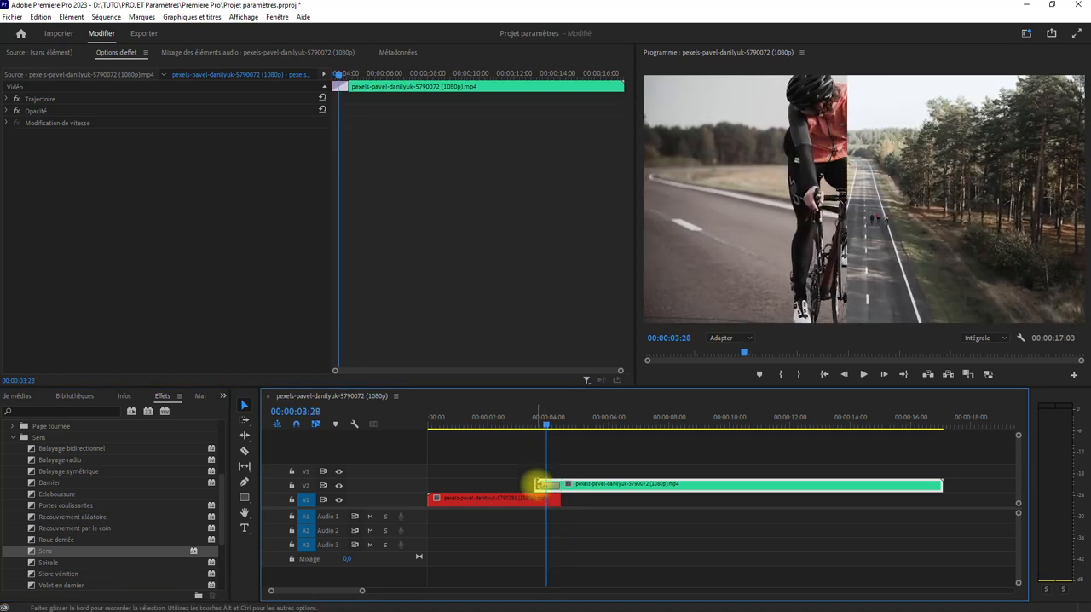
Give the Sens transition a white border with a thickness of 5.0 and play it back
click(543, 490)
click(186, 323)
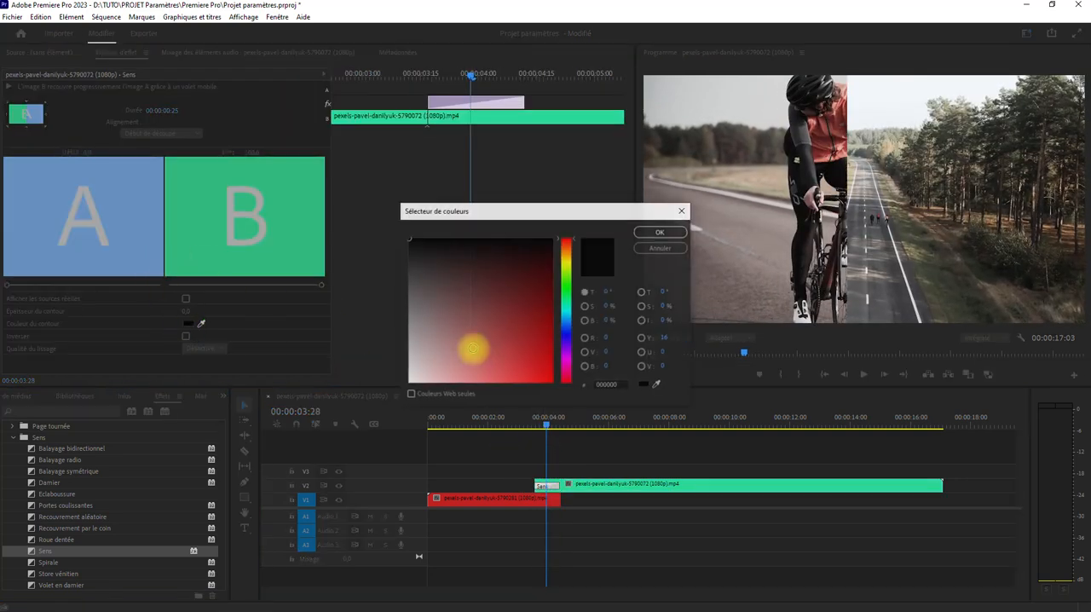
click(660, 231)
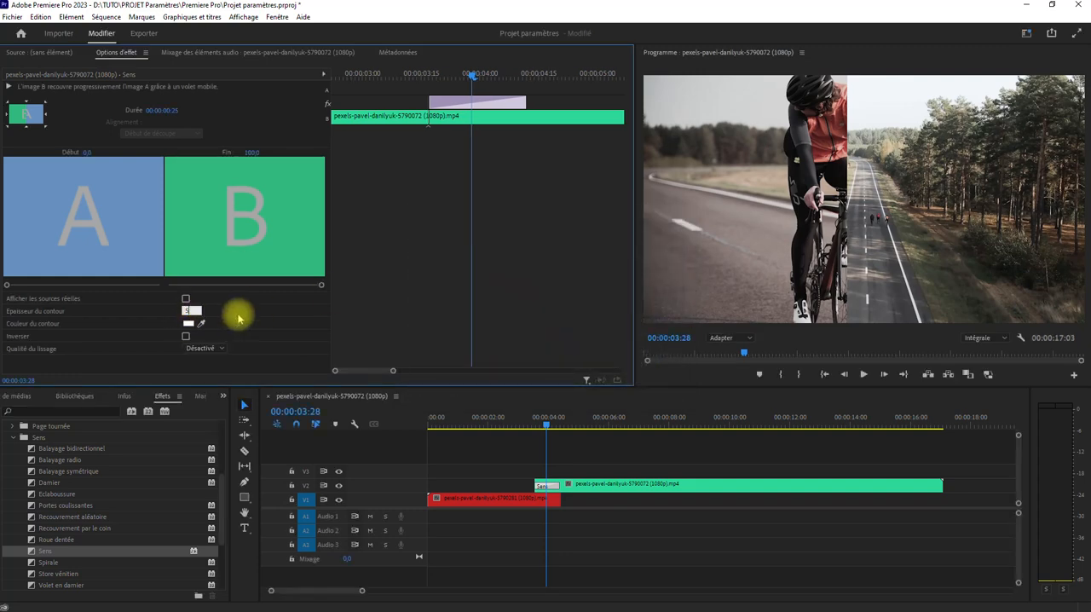
click(516, 417)
key(space)
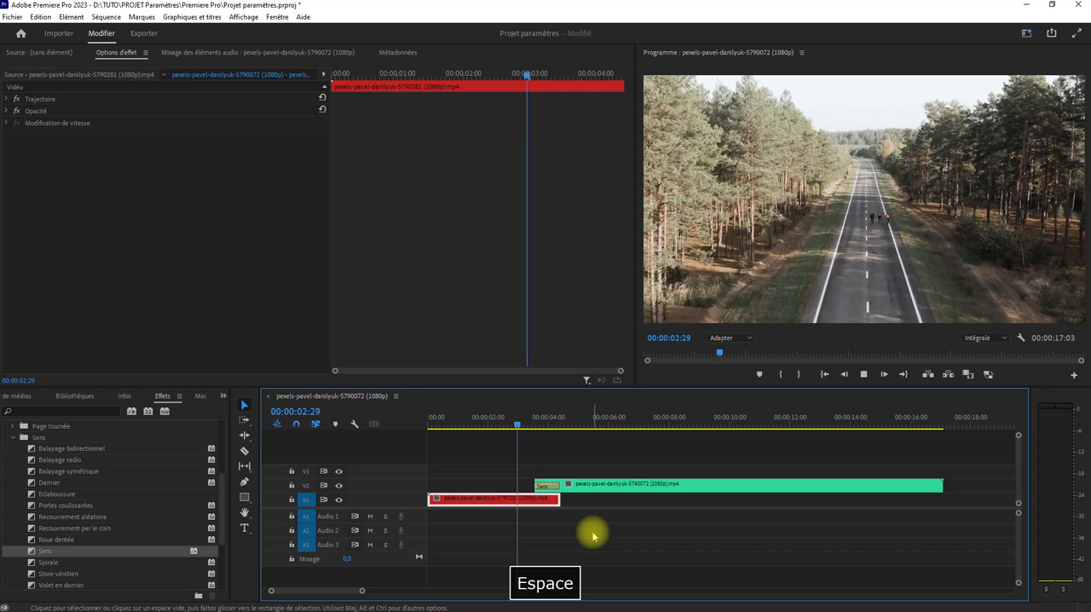
key(space)
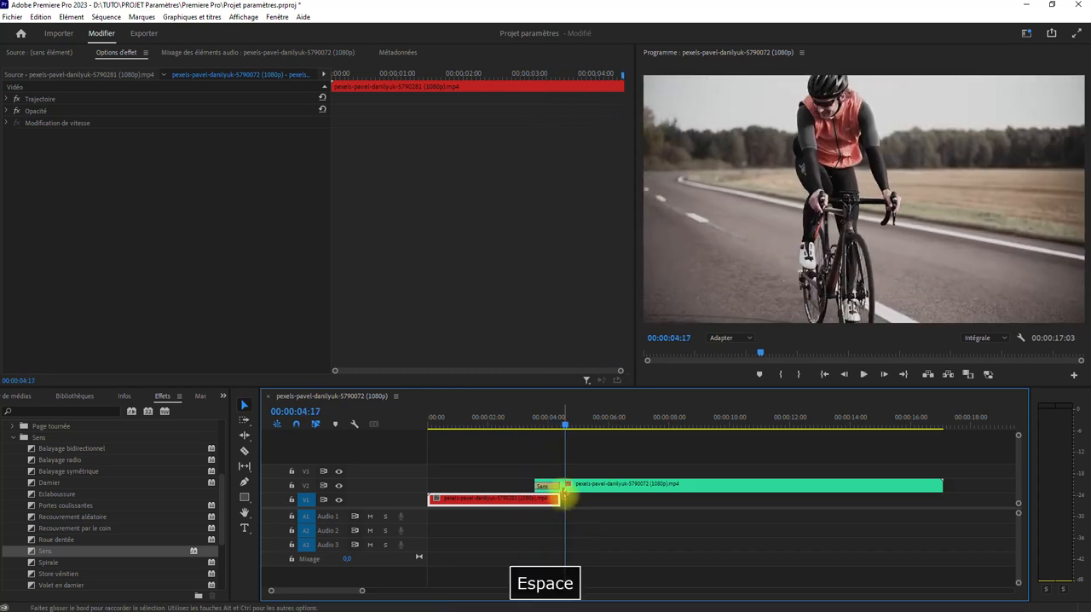
Lengthen the Sens transition to 00:00:03:08 and extend the V1 road clip beneath it to its full length
drag(560, 484, 632, 484)
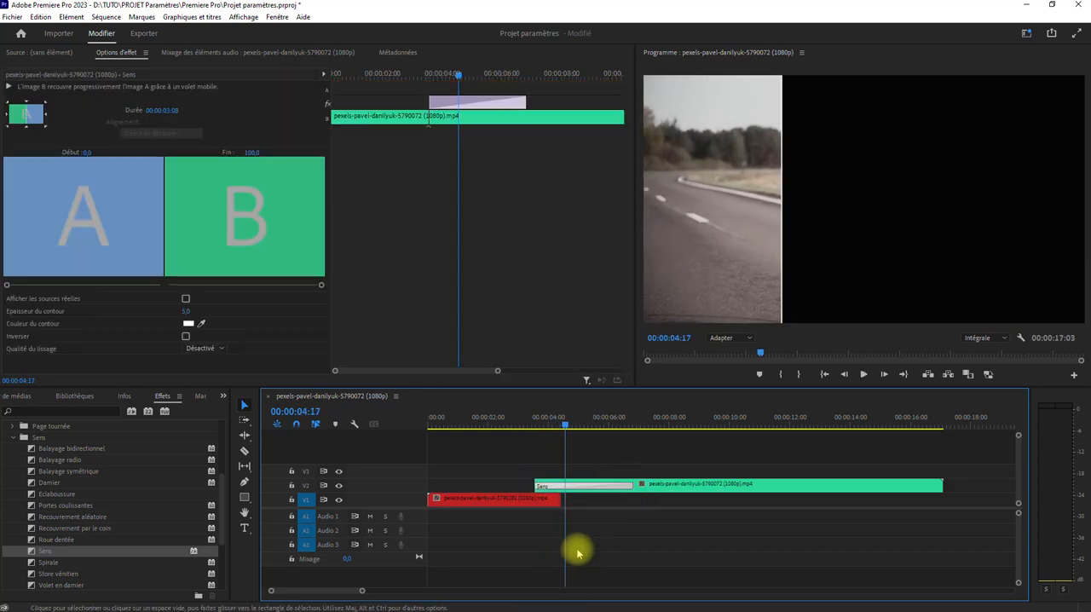
click(514, 416)
drag(556, 499, 857, 500)
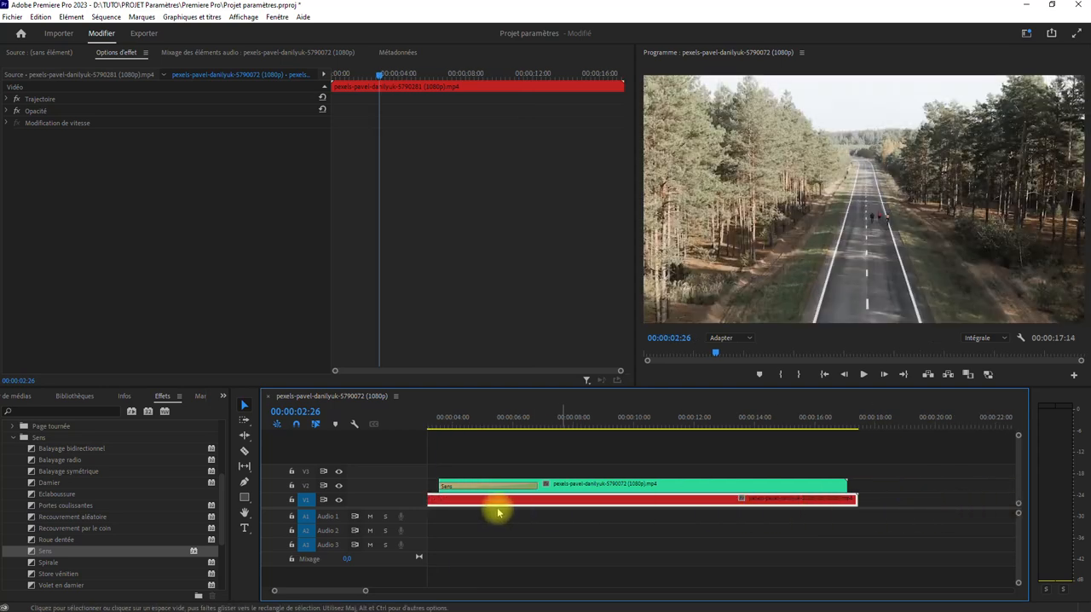
Slide the V2 clip over the end of the V1 clip and play the Sens transition from 00:00:14:15 past that end
drag(584, 486, 941, 484)
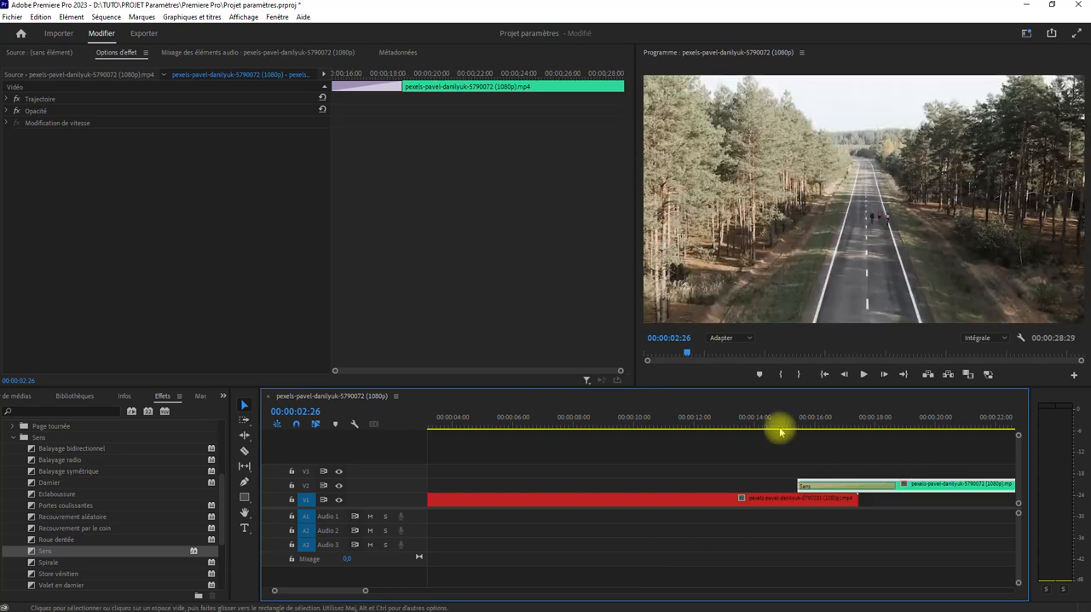
click(770, 418)
drag(302, 590, 312, 590)
drag(559, 499, 655, 507)
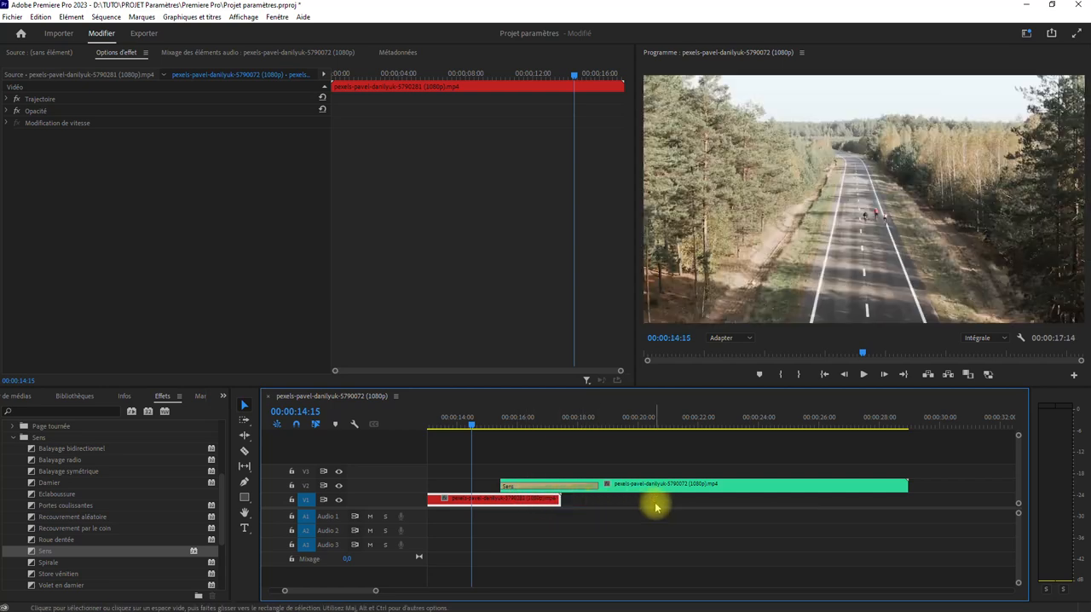
key(space)
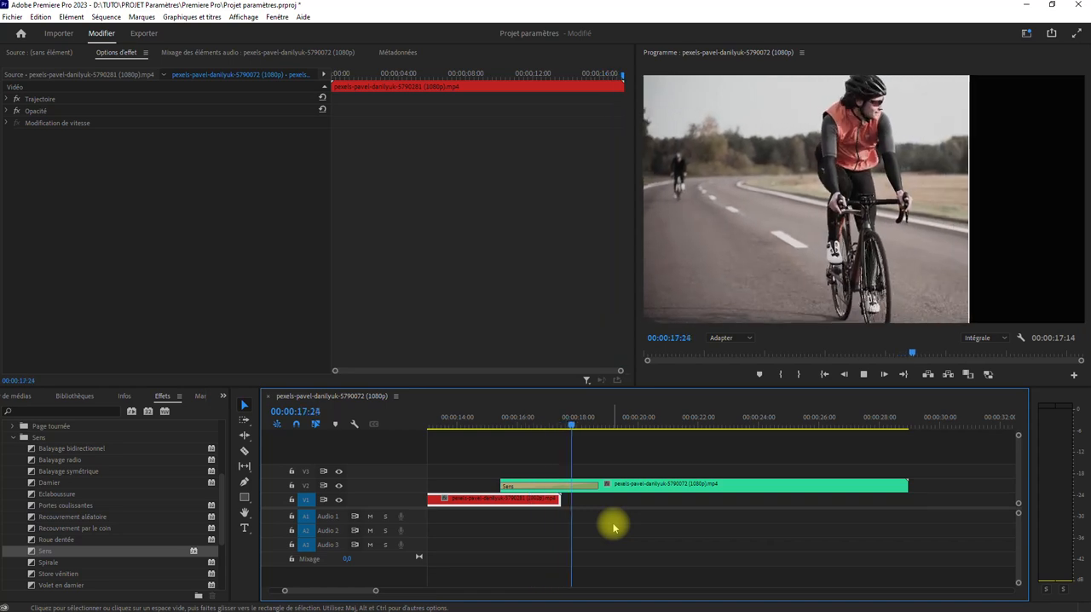
key(space)
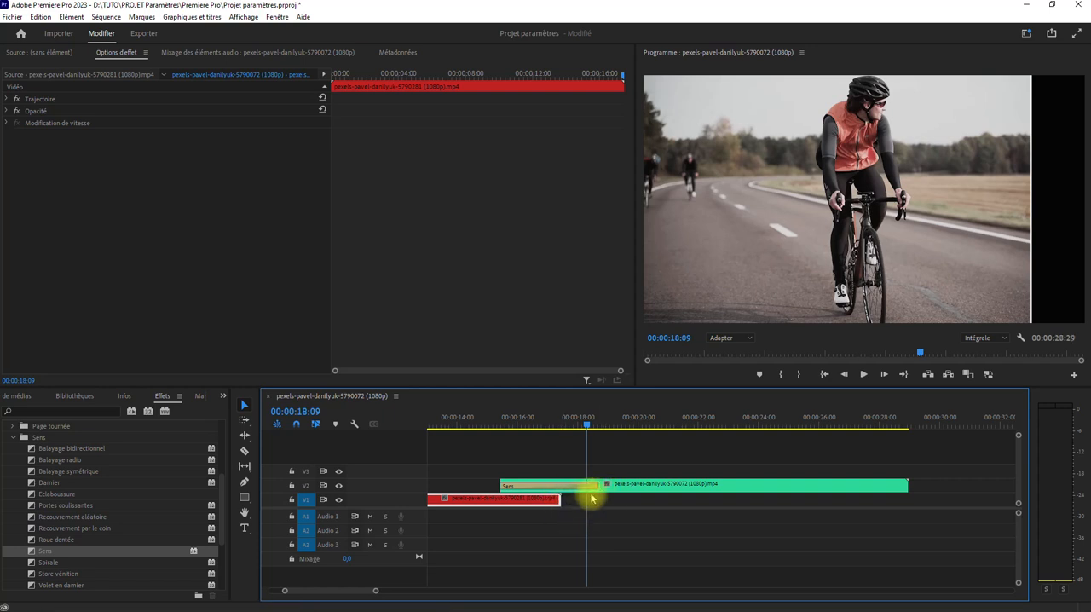
Try shortening the Sens transition to the end of the V1 clip, play it back, and undo the shortening
drag(596, 486, 558, 458)
click(483, 431)
key(space)
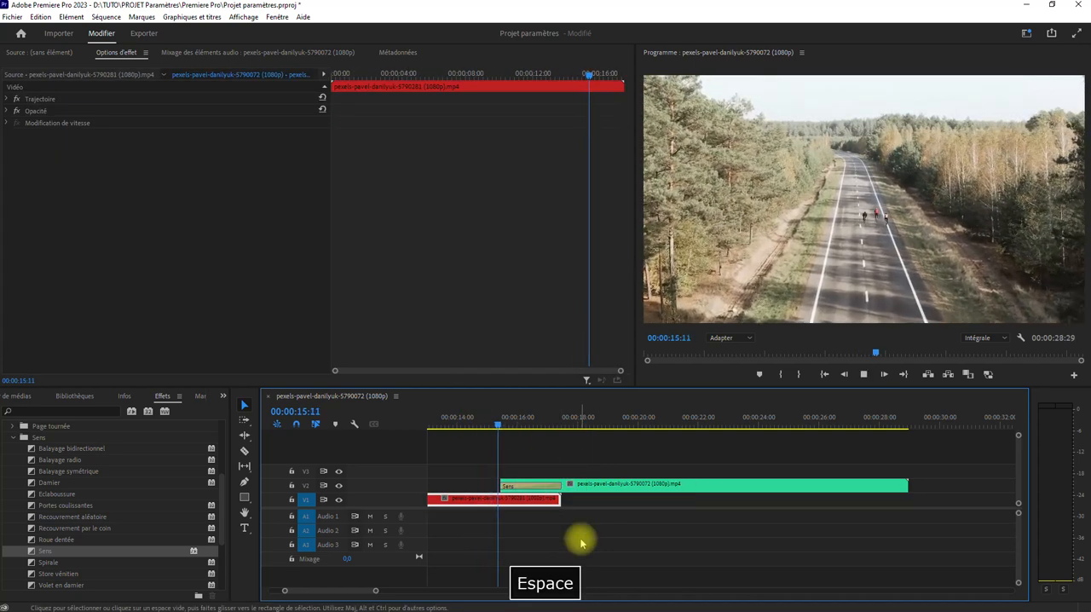
key(space)
key(ctrl+z)
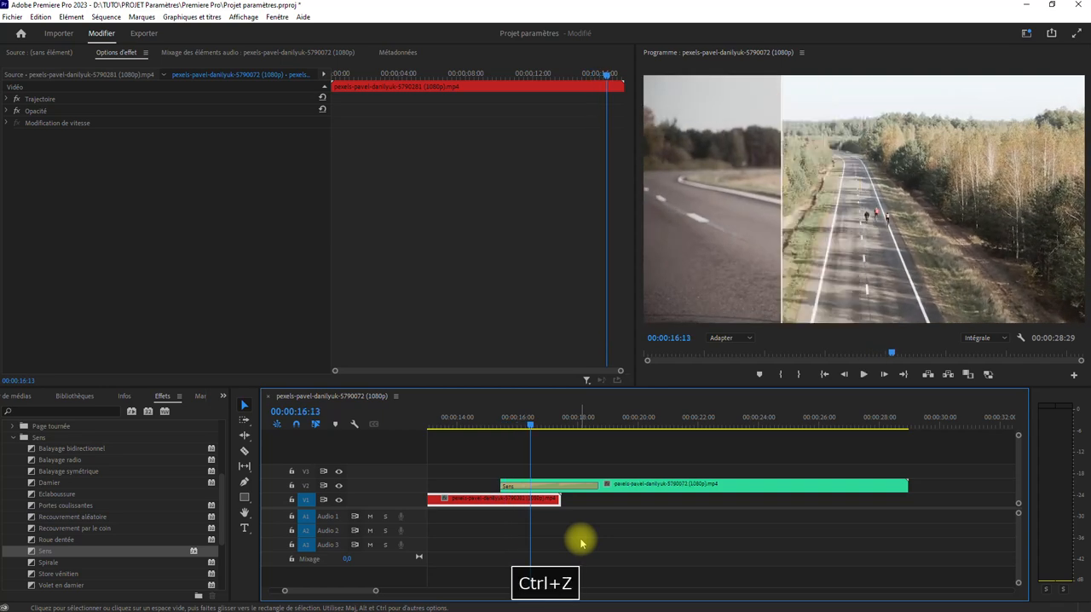
Move the V2 clip earlier so its transition ends with the V1 clip, and delete the Sens transition
drag(677, 484, 632, 492)
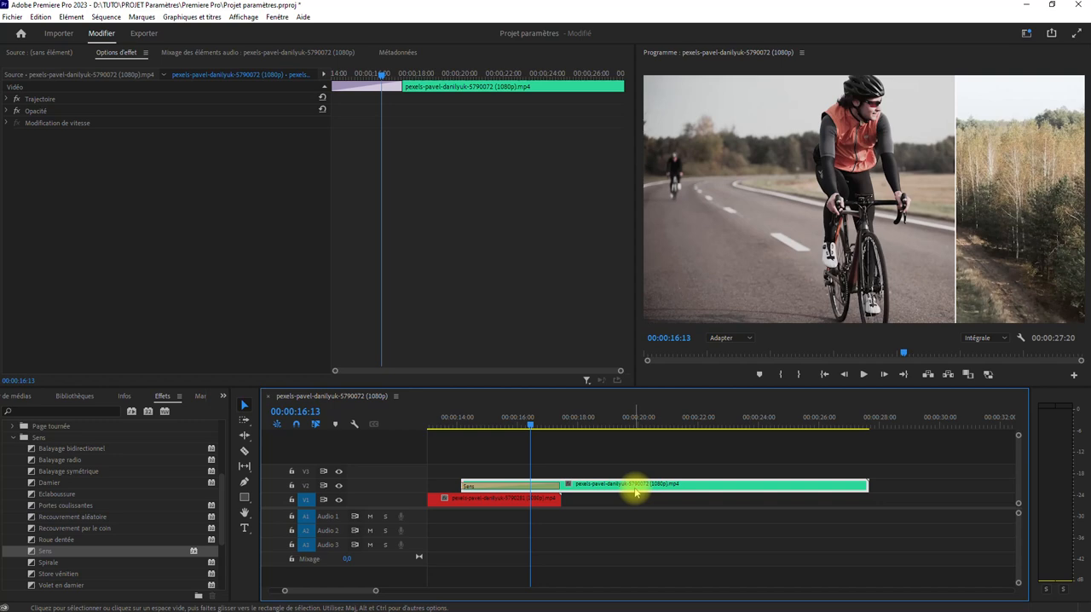
click(511, 486)
key(Delete)
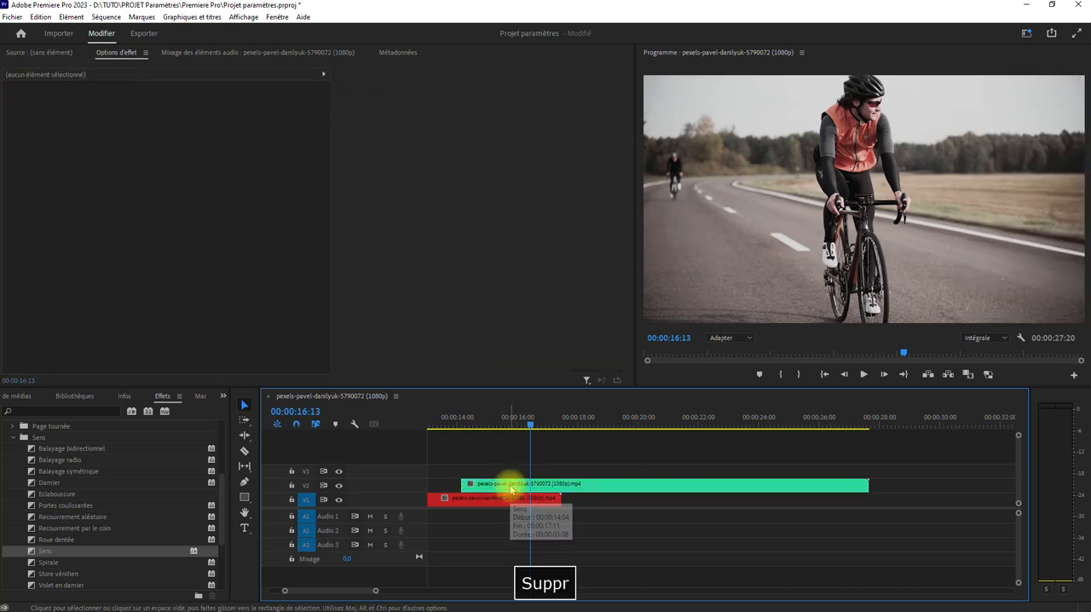
Play back the overlap of the V1 and V2 clips without the Sens transition
click(446, 429)
key(space)
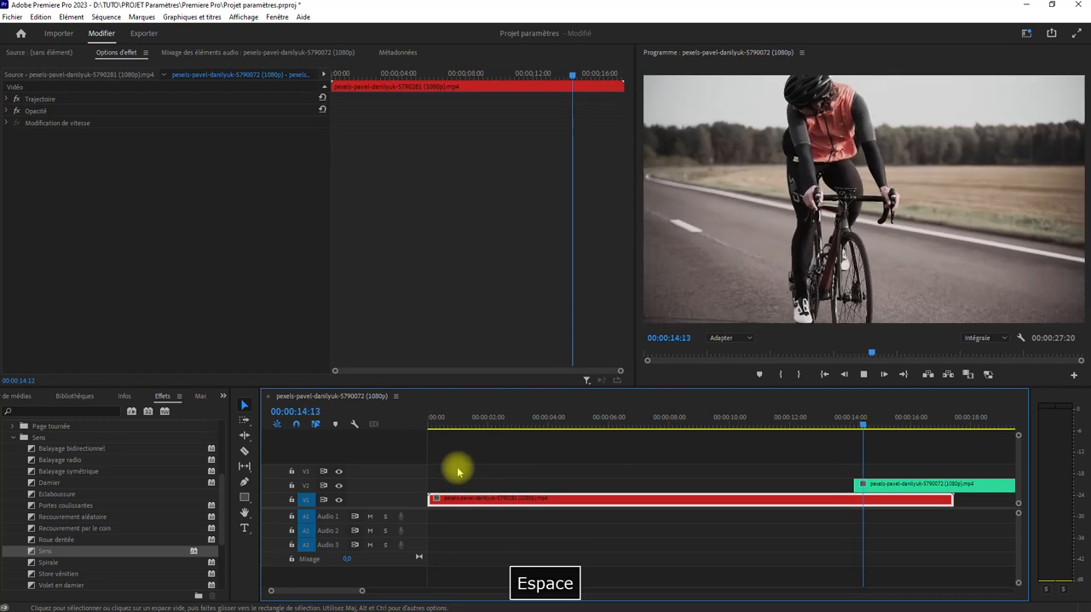
key(space)
Delete both clips from the V1 and V2 tracks so the sequence is empty
drag(273, 590, 171, 588)
drag(489, 471, 572, 511)
key(Delete)
Create a white colour matte in the project, keeping the offered video settings and the name Cache couleur
click(226, 396)
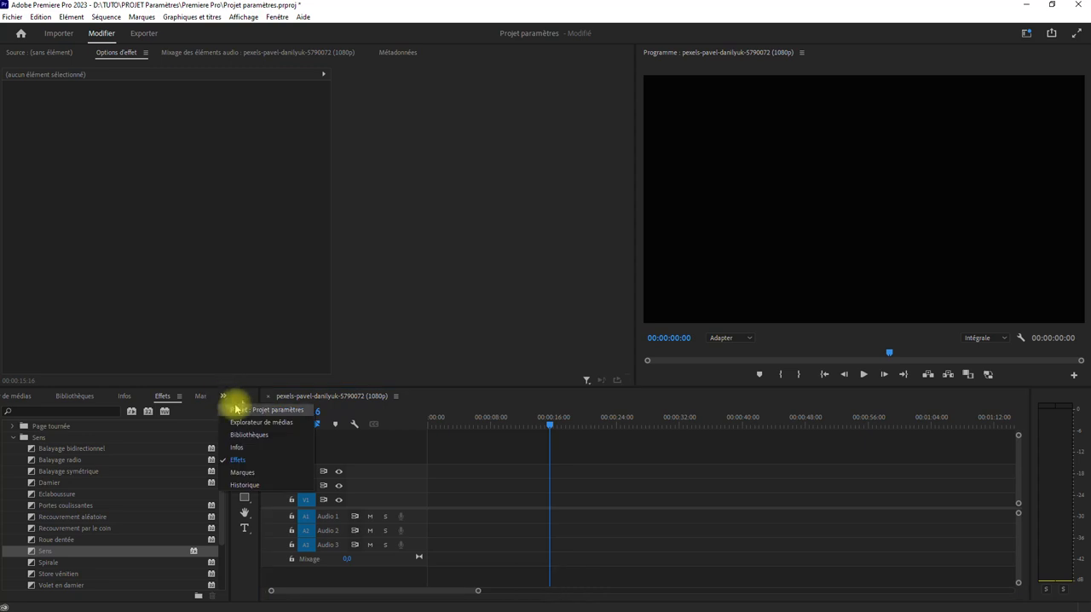
click(243, 410)
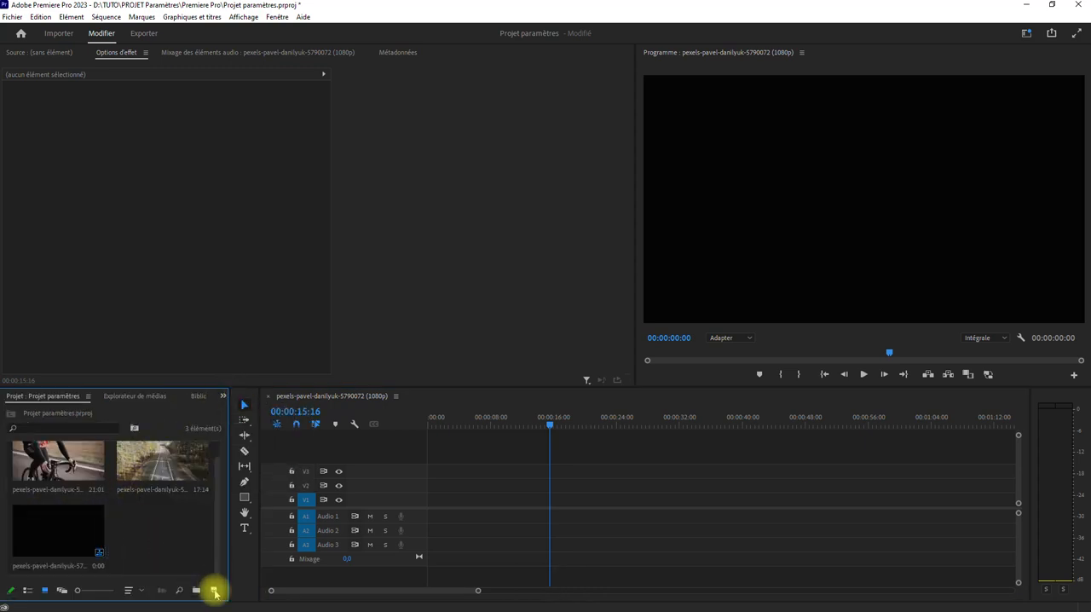
click(215, 591)
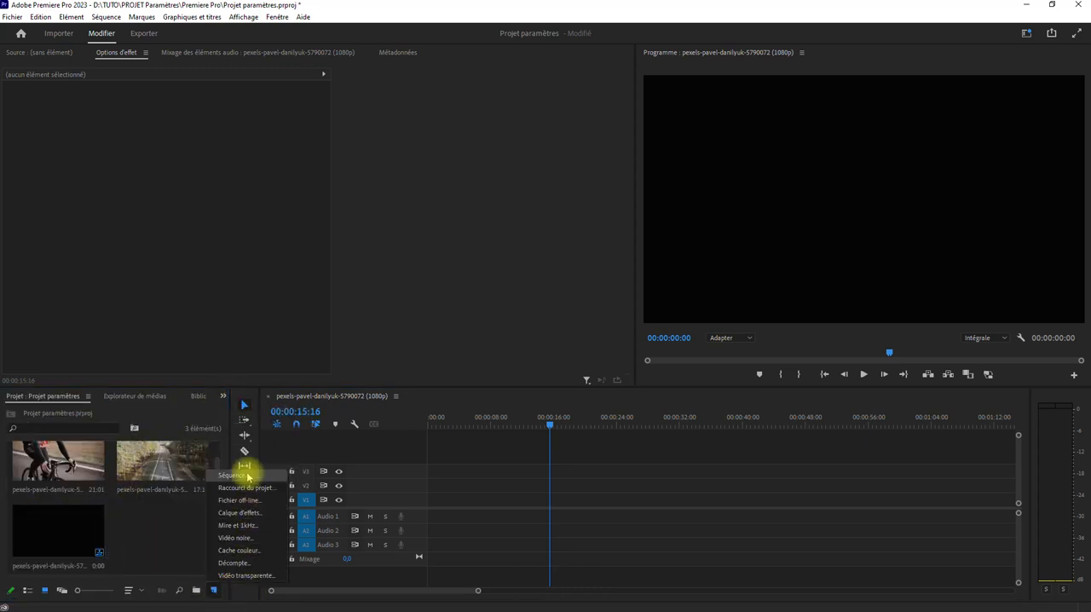
click(245, 552)
click(573, 351)
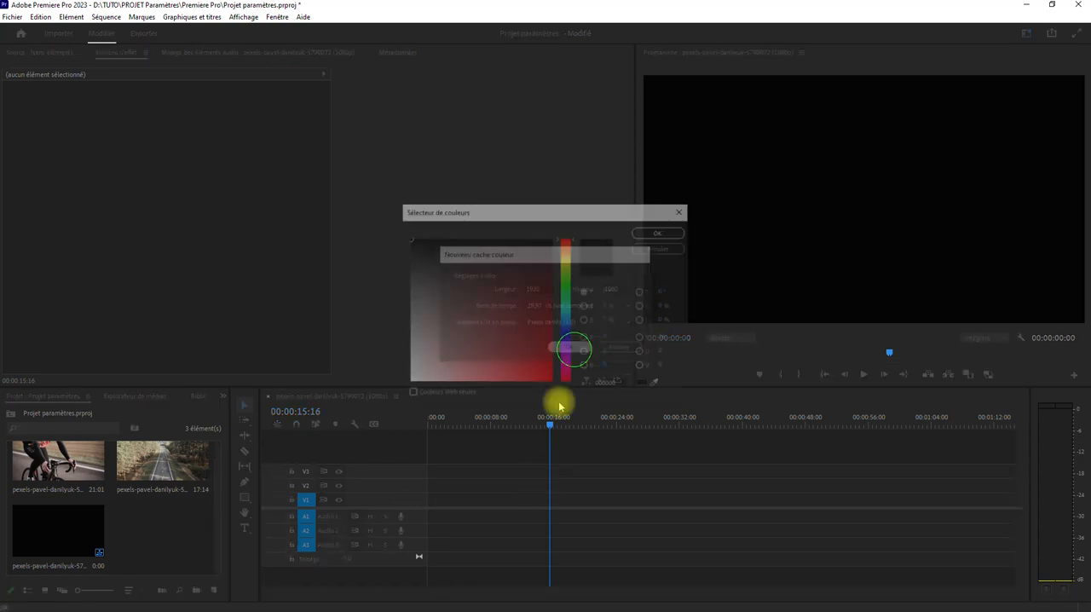
drag(482, 326, 324, 443)
click(658, 233)
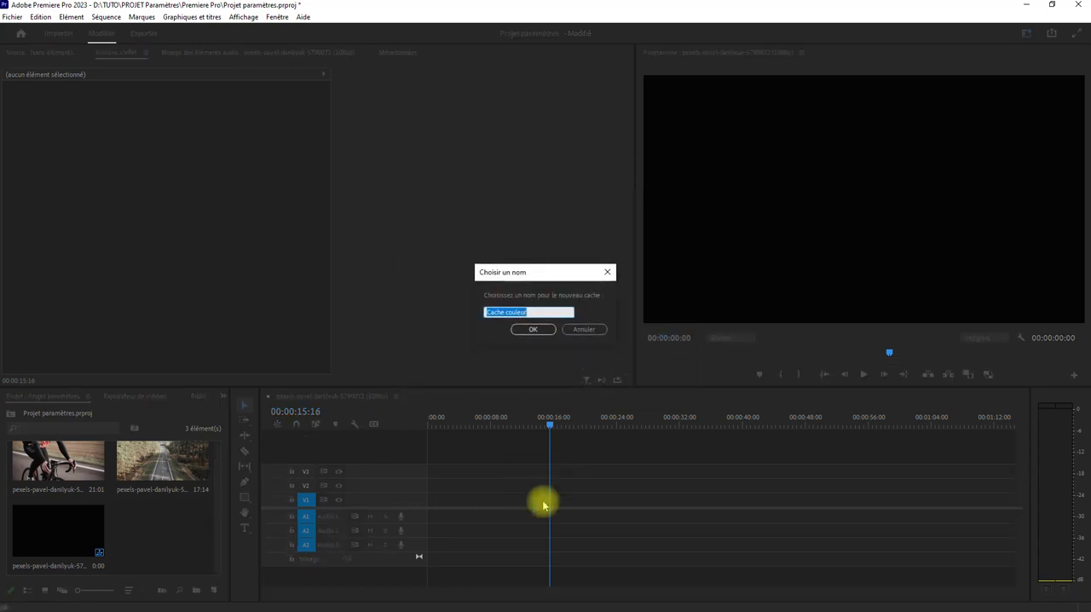
click(533, 331)
Place the colour matte on V2 above the road clip on V1, both starting at 00:00:00:00, and return the playhead to the start
drag(179, 518, 415, 507)
drag(138, 458, 566, 499)
drag(446, 501, 445, 487)
drag(565, 503, 446, 502)
drag(457, 418, 365, 437)
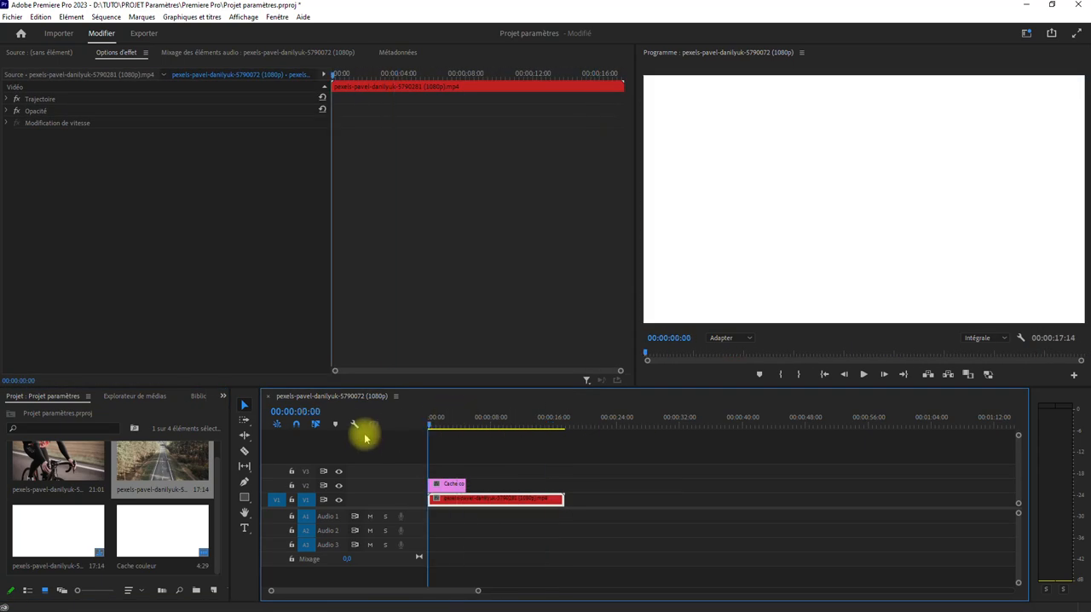
Apply the Volet en damier transition to the end of the colour matte and lengthen it to 00:00:03:02
click(223, 396)
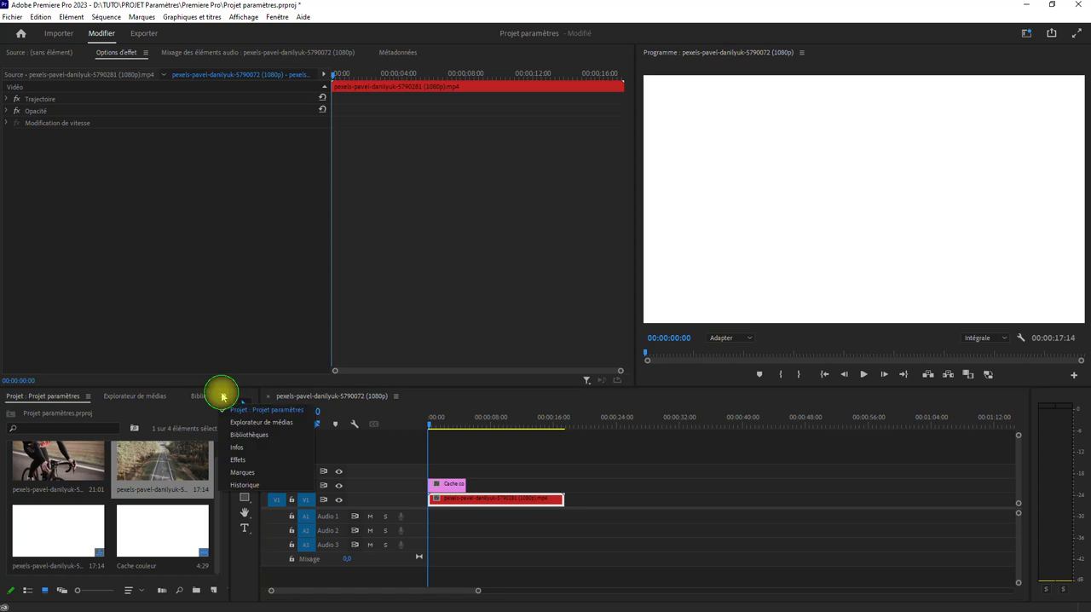
click(241, 460)
scroll(34, 561, down, 1)
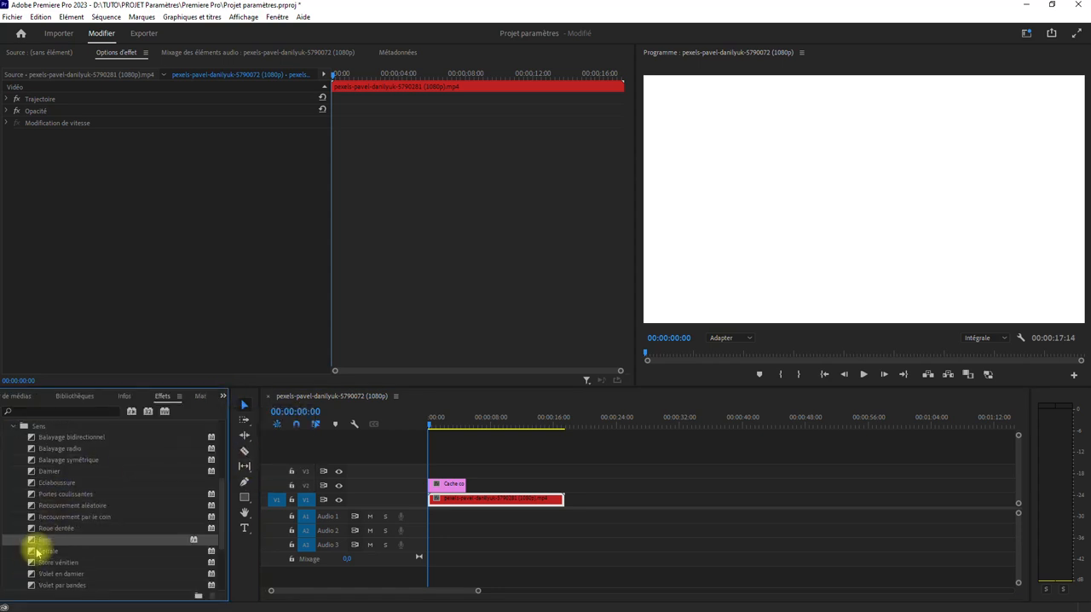
drag(32, 573, 435, 492)
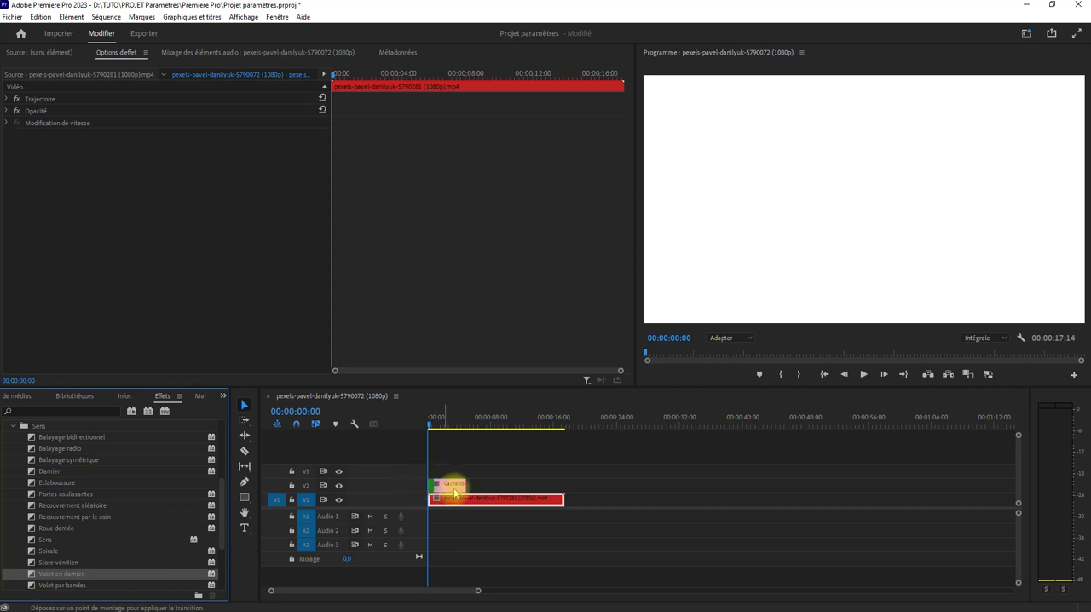
drag(271, 591, 337, 585)
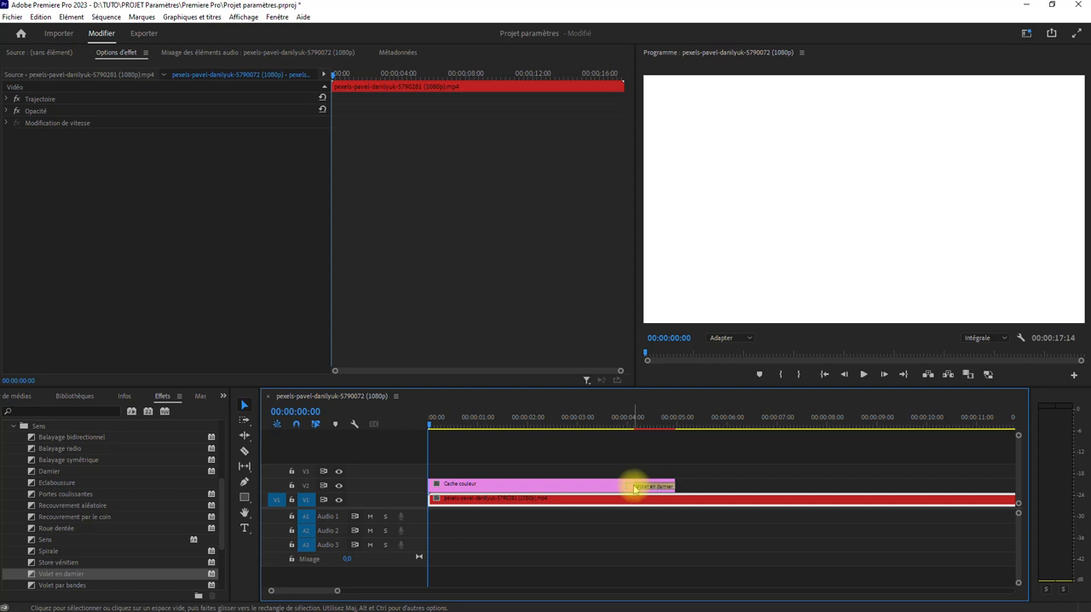
drag(639, 485, 521, 482)
Play back the Volet en damier transition to about 00:00:03:14 to preview the checkerboard reveal
key(space)
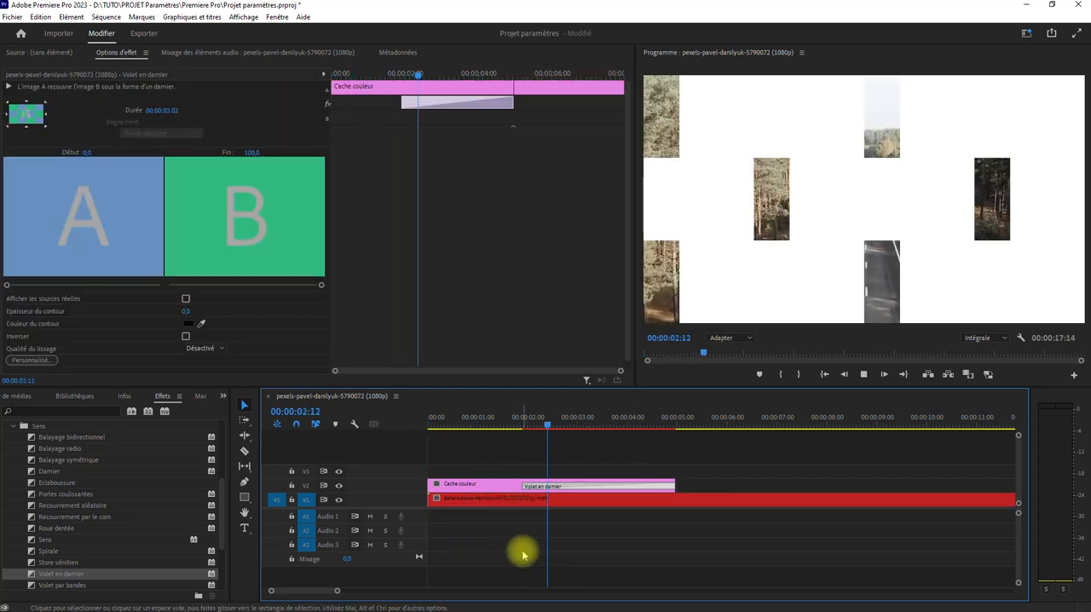
click(555, 506)
key(space)
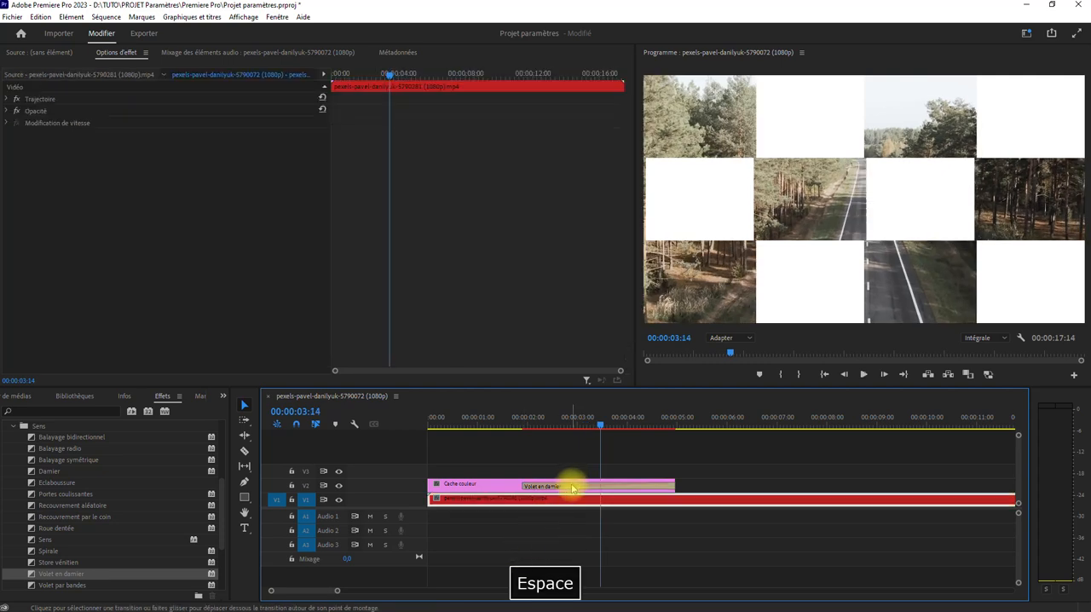
Give the Volet en damier transition an orange-yellow border, colour F6B300, with a thickness of 5
click(567, 483)
click(187, 324)
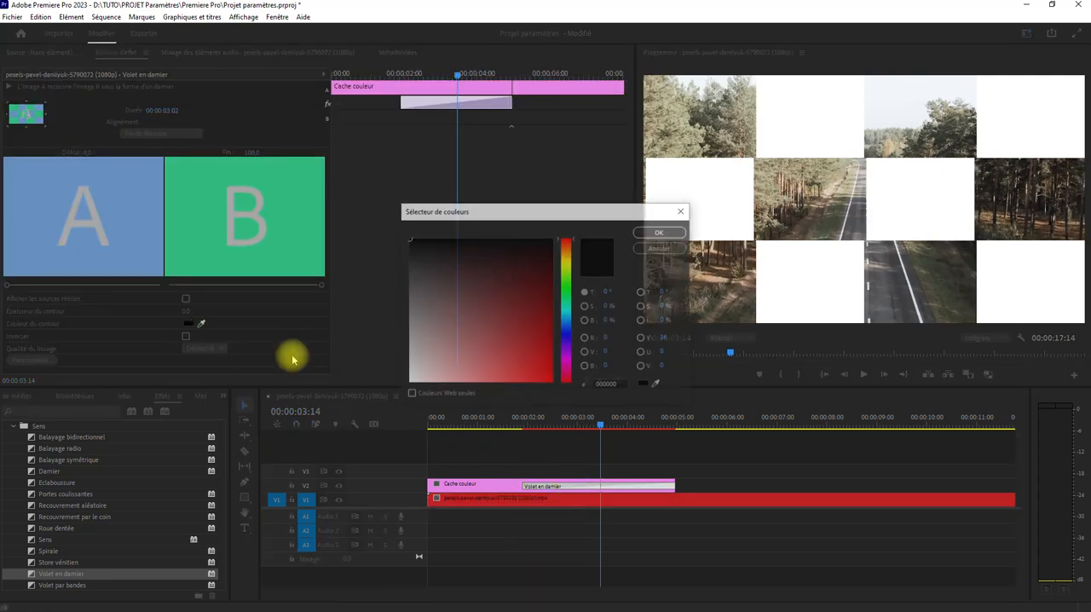
drag(563, 260, 564, 255)
drag(513, 304, 552, 379)
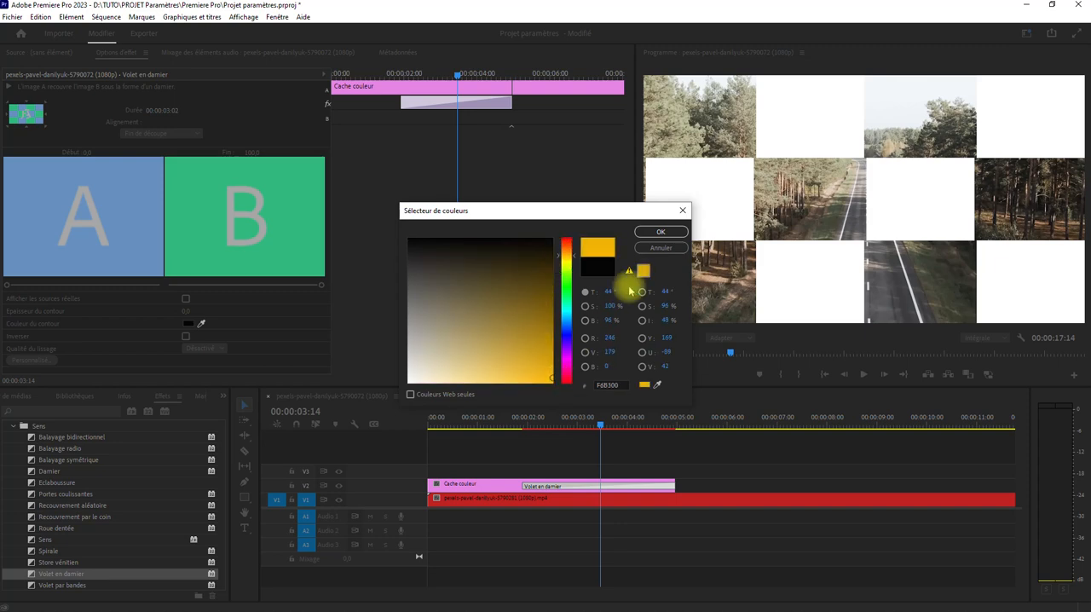
click(662, 232)
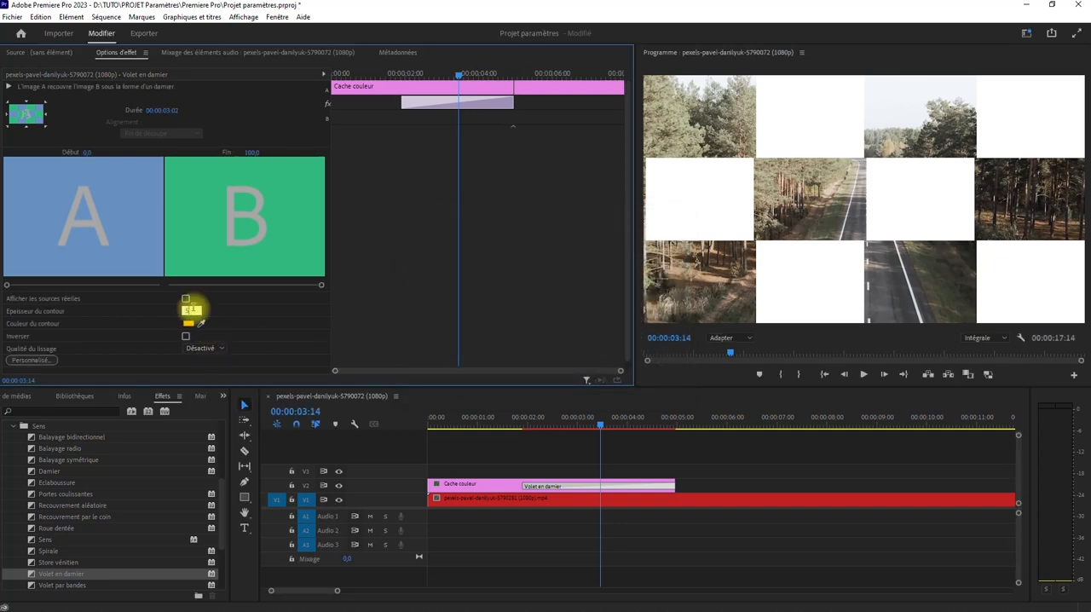
text(5)
key(Return)
Play back the bordered Volet en damier transition past the end of the colour matte
click(826, 376)
key(space)
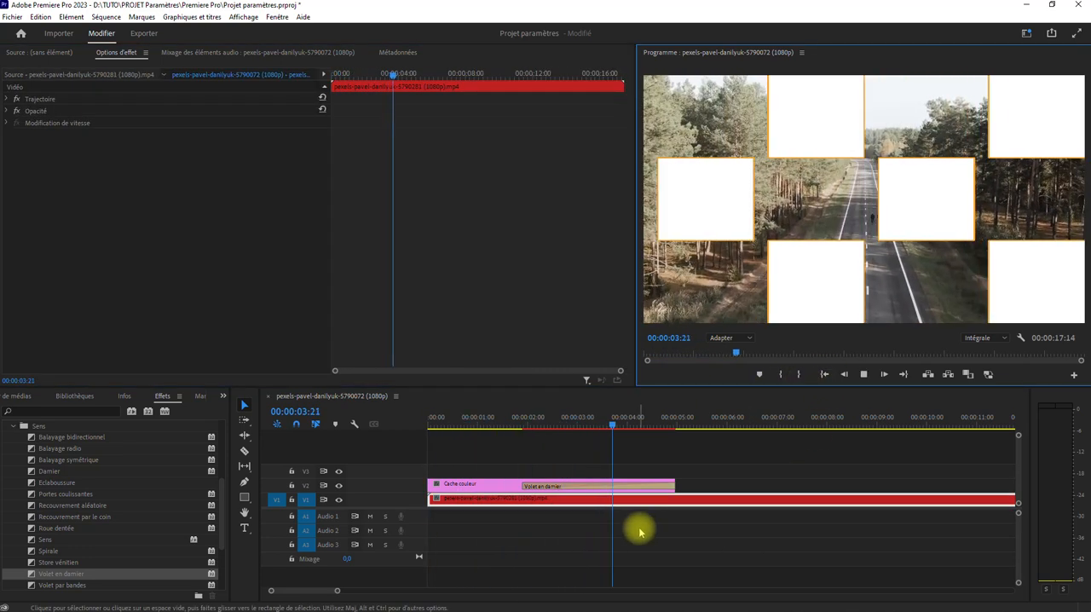
key(space)
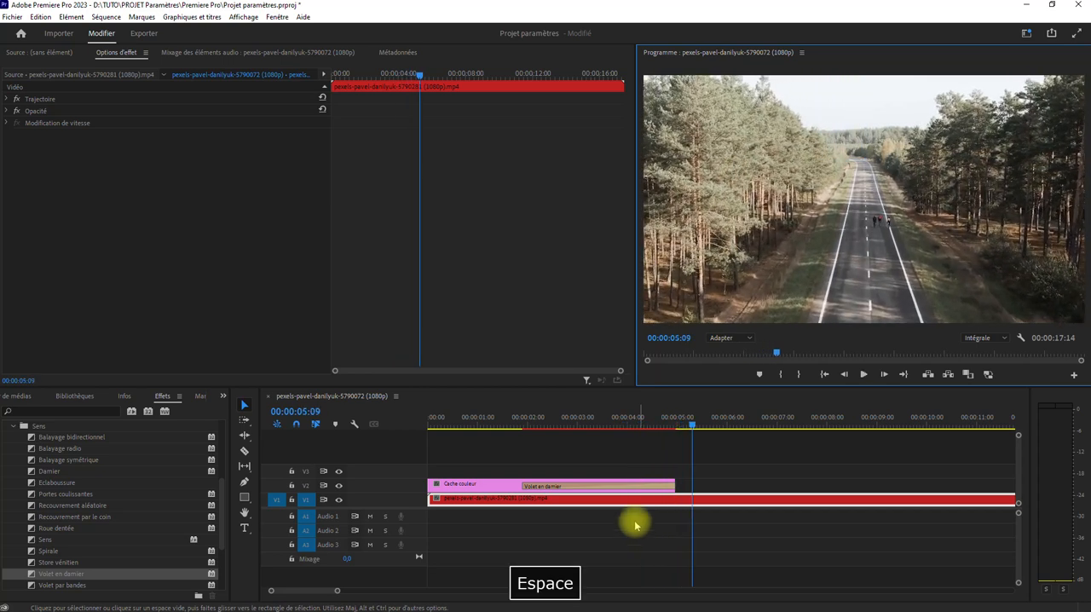
Delete the colour matte from V2 and return the playhead to the start of the sequence
click(471, 488)
key(Delete)
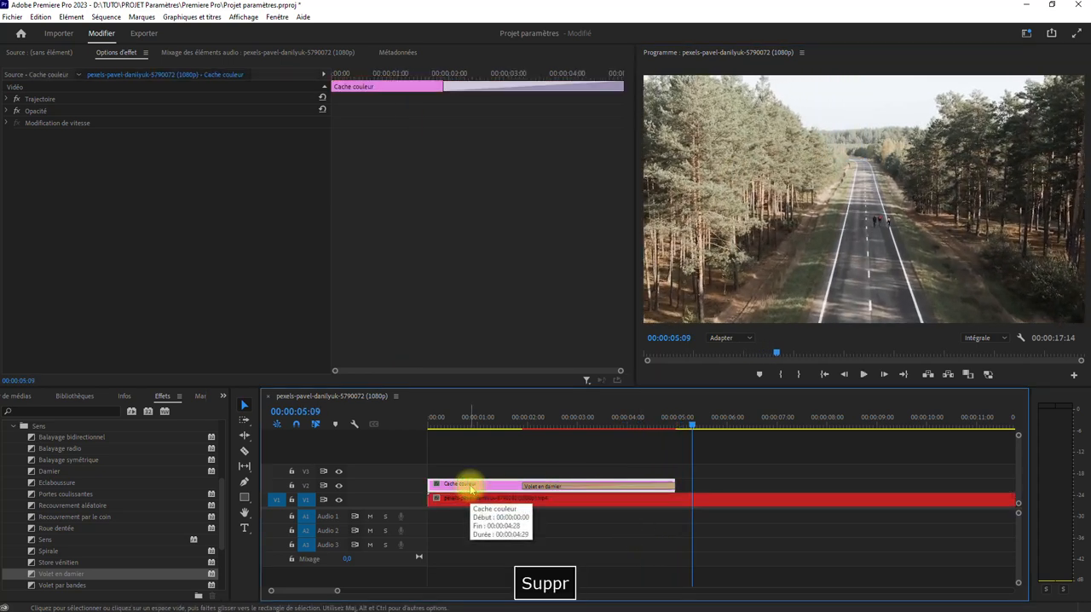
drag(491, 419, 212, 480)
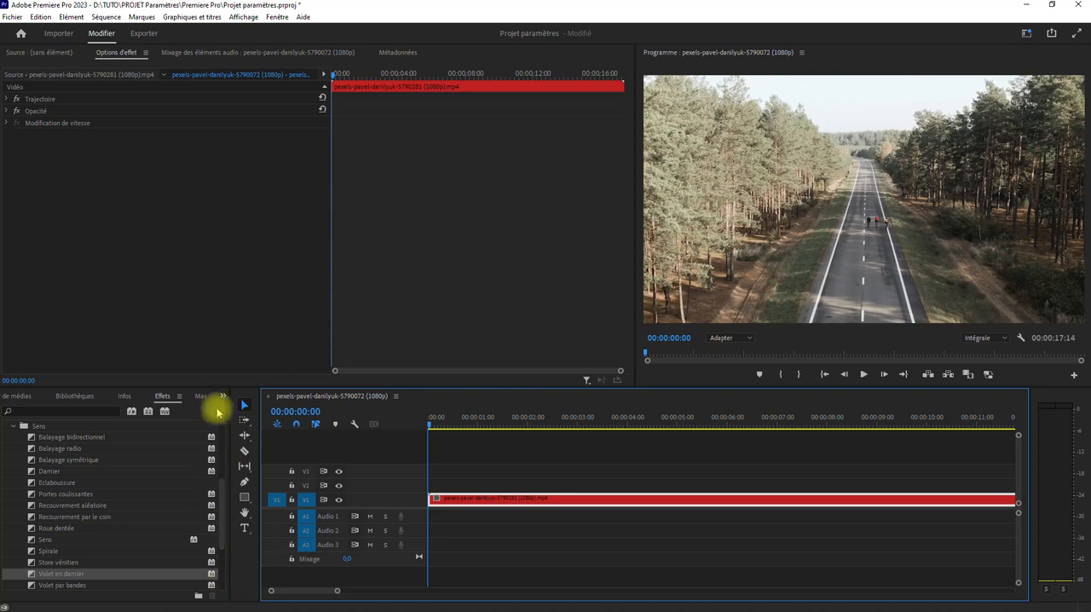
Create a 1920 x 1080 adjustment layer (Calque d'effets) and place it on V3 at the start of the sequence
click(224, 396)
click(237, 407)
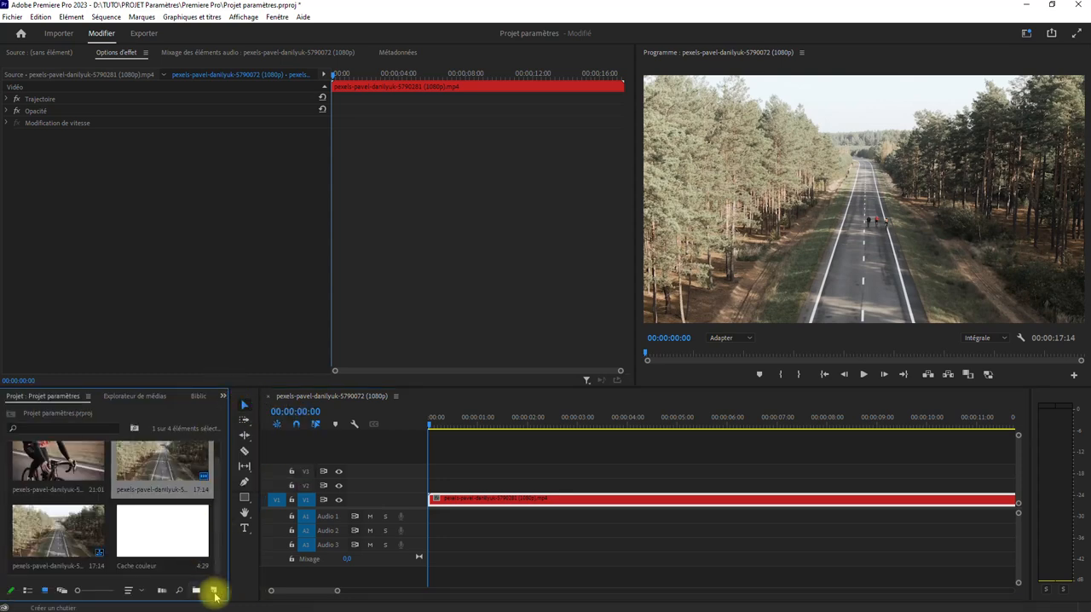
click(214, 590)
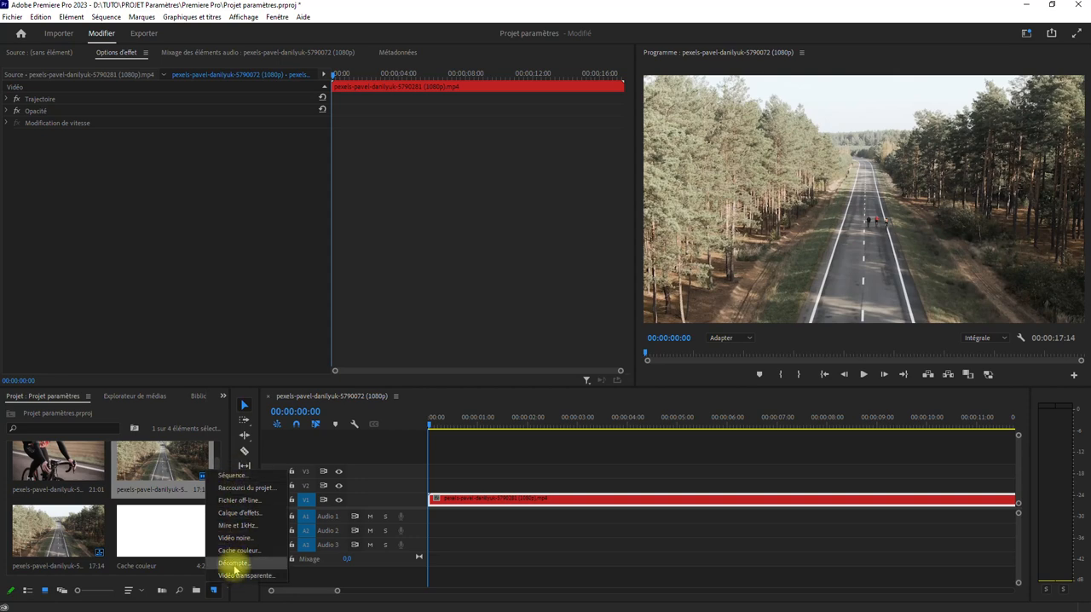
click(240, 513)
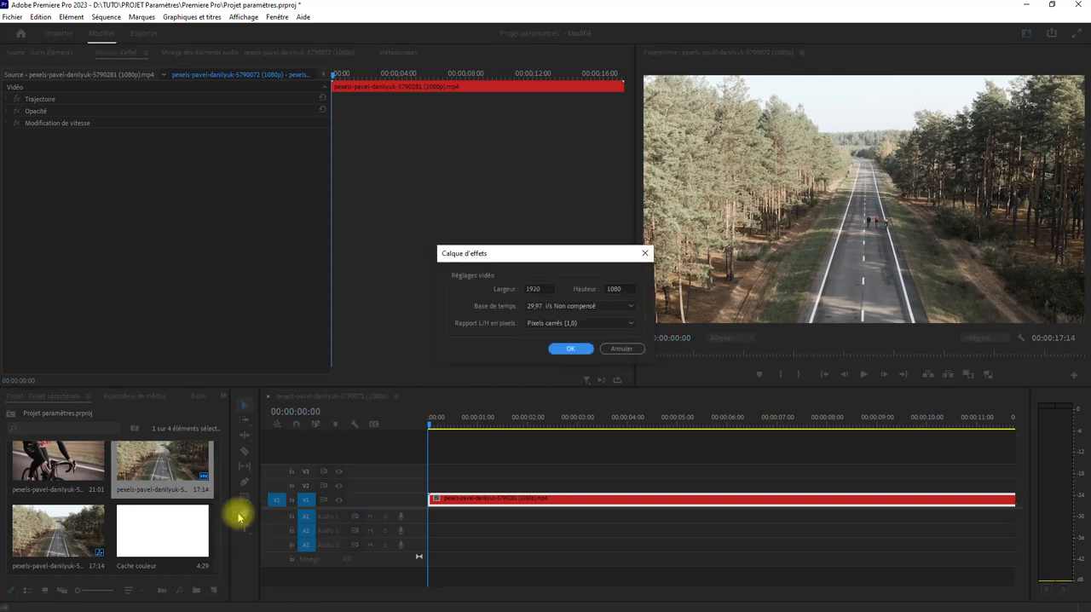
click(572, 349)
drag(81, 536, 402, 478)
click(485, 474)
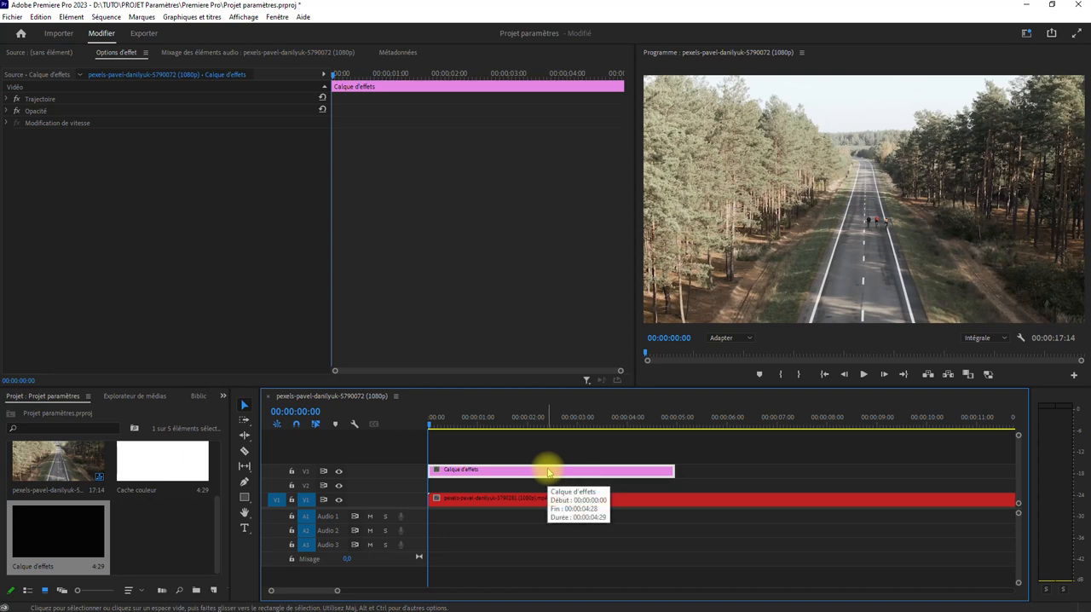
click(511, 496)
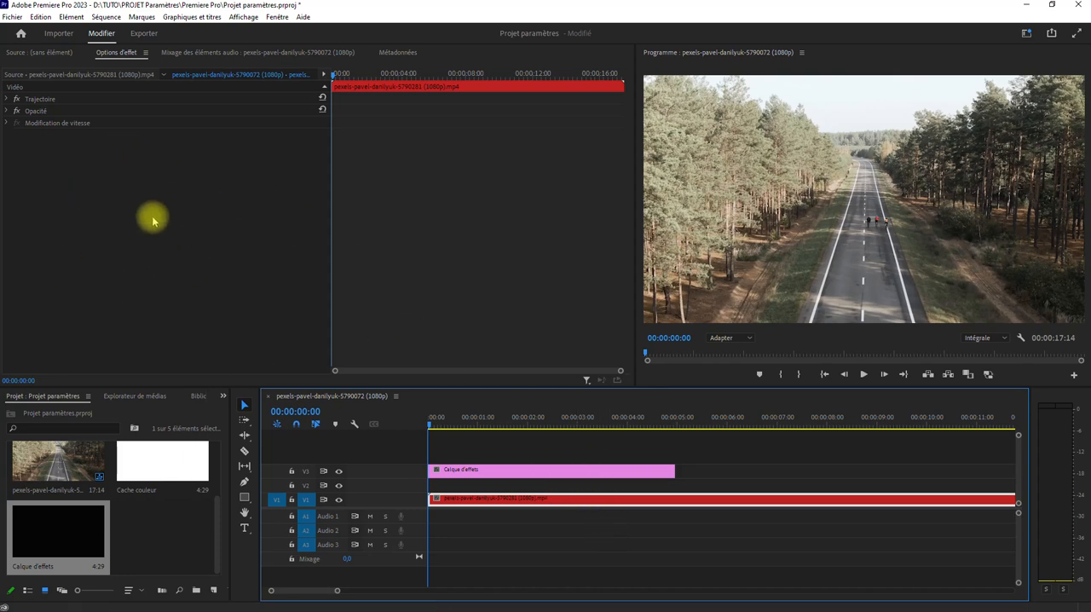
Find and apply Brightness & Contrast to the V3 adjustment layer, setting Luminosité to 48 and Contraste to 23
click(224, 397)
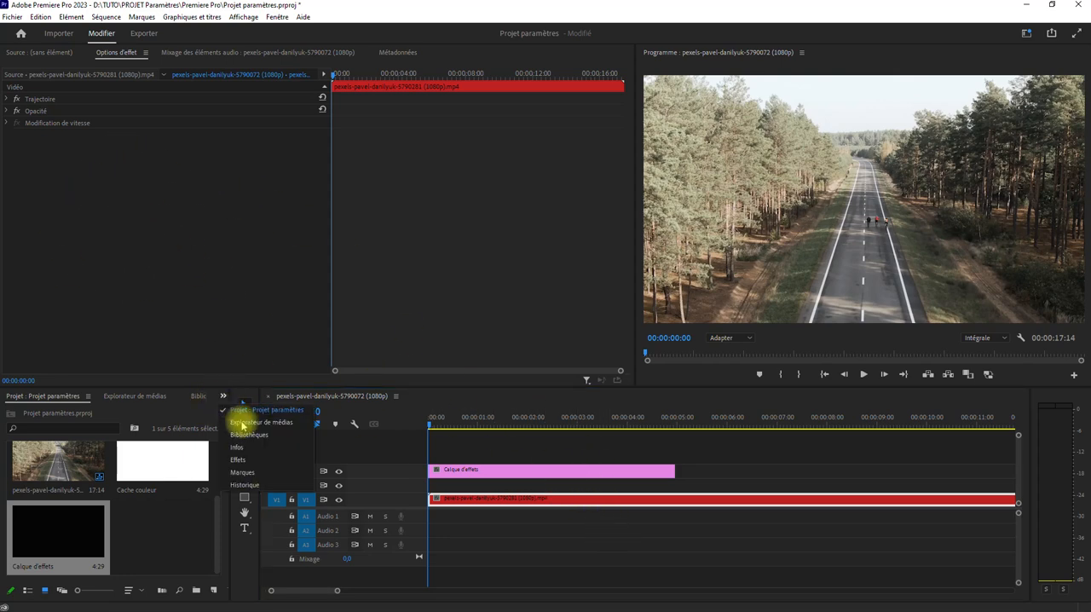
click(255, 461)
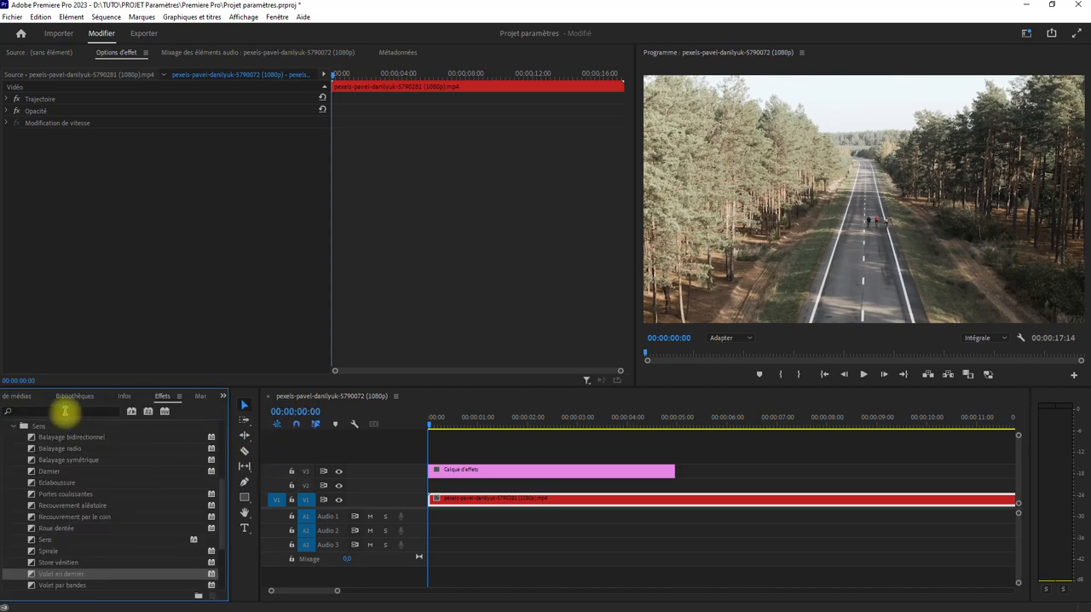
click(63, 411)
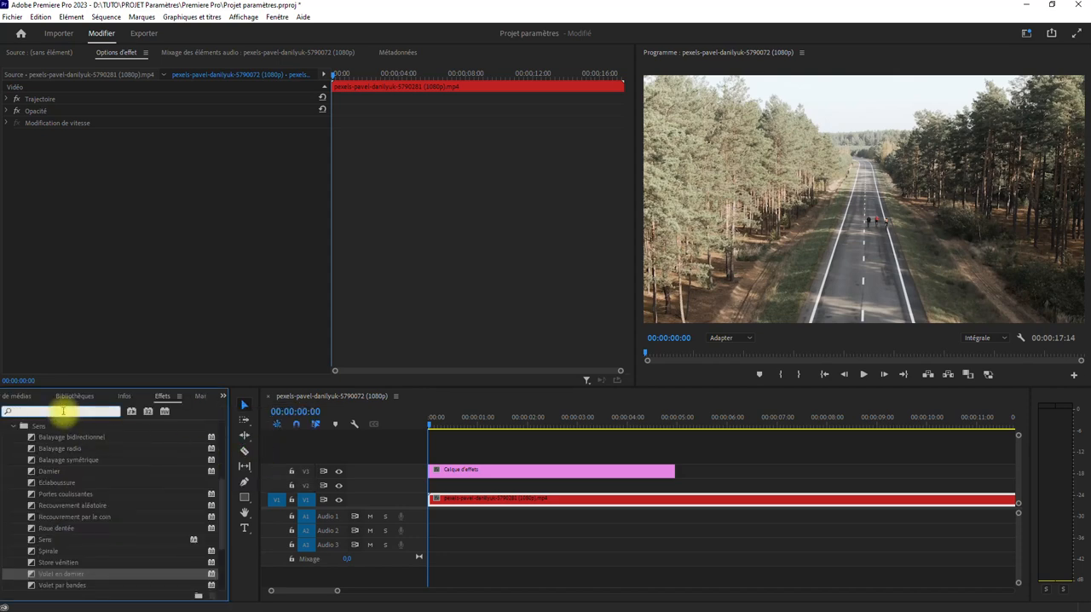
text(cont)
drag(68, 447, 455, 468)
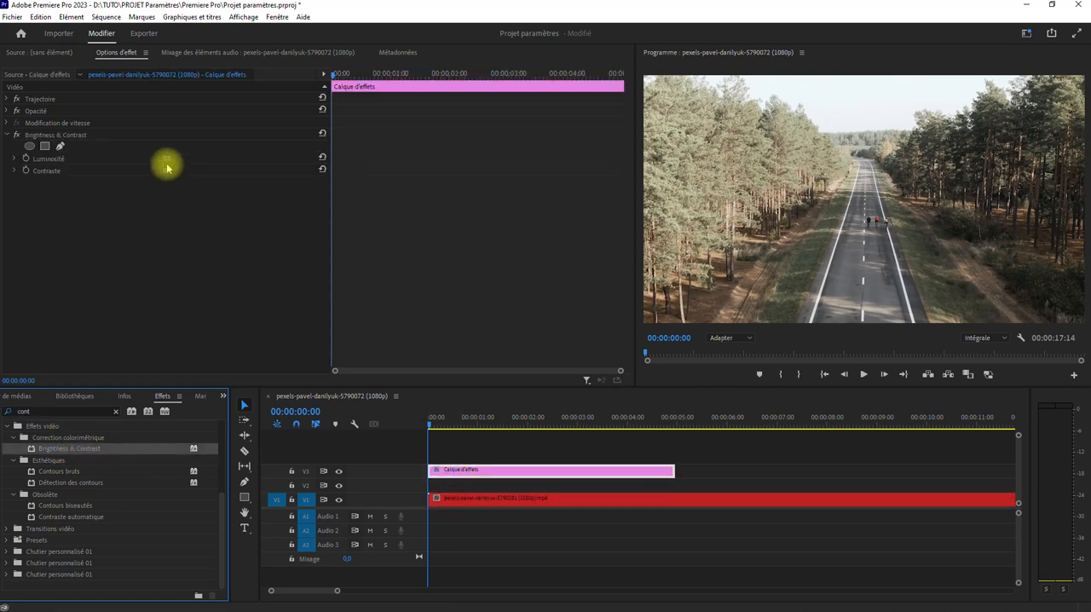
drag(168, 158, 193, 171)
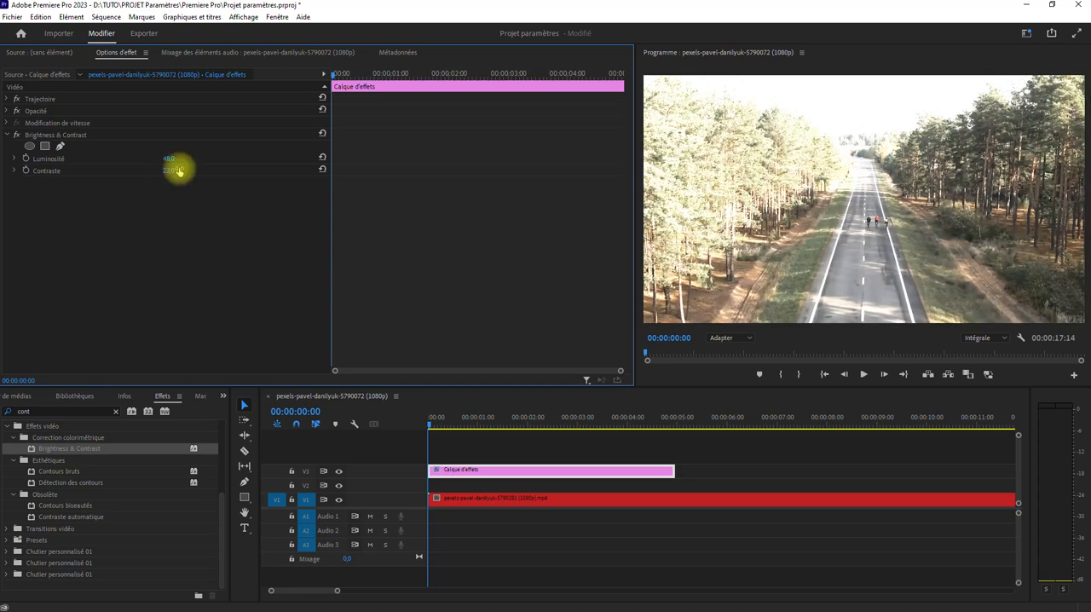
Compare the effects of the road clip and adjustment layer, hiding and showing the V3 track to check the correction
click(493, 498)
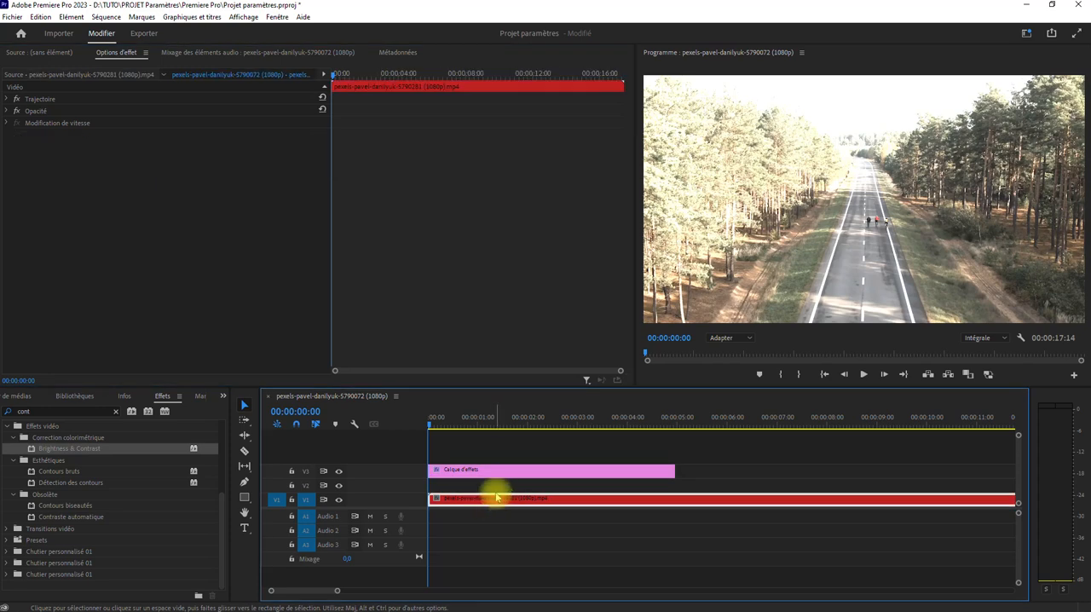
click(450, 472)
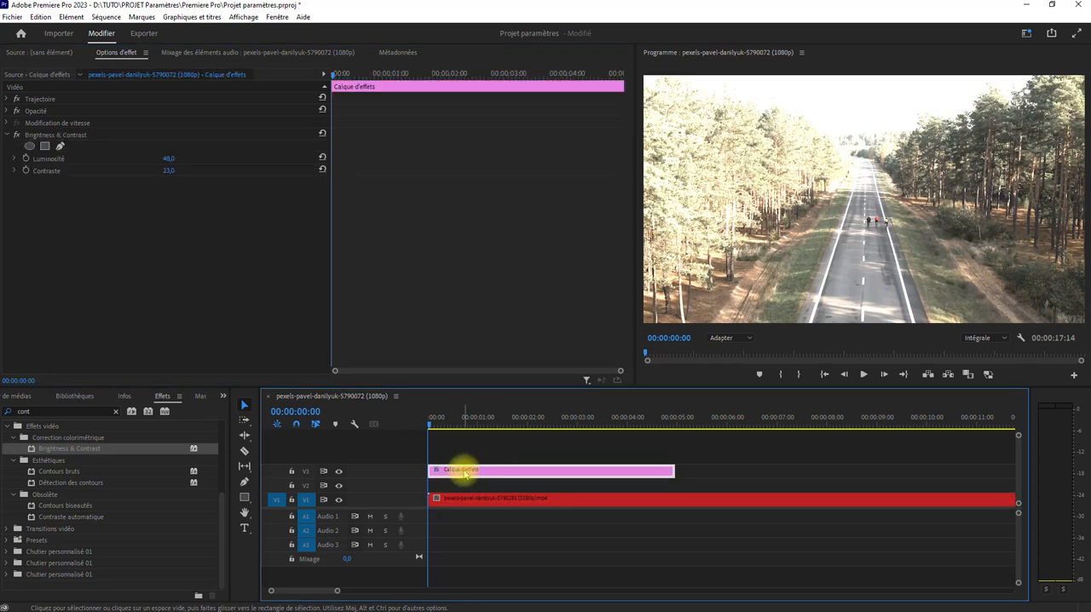
click(338, 473)
click(339, 473)
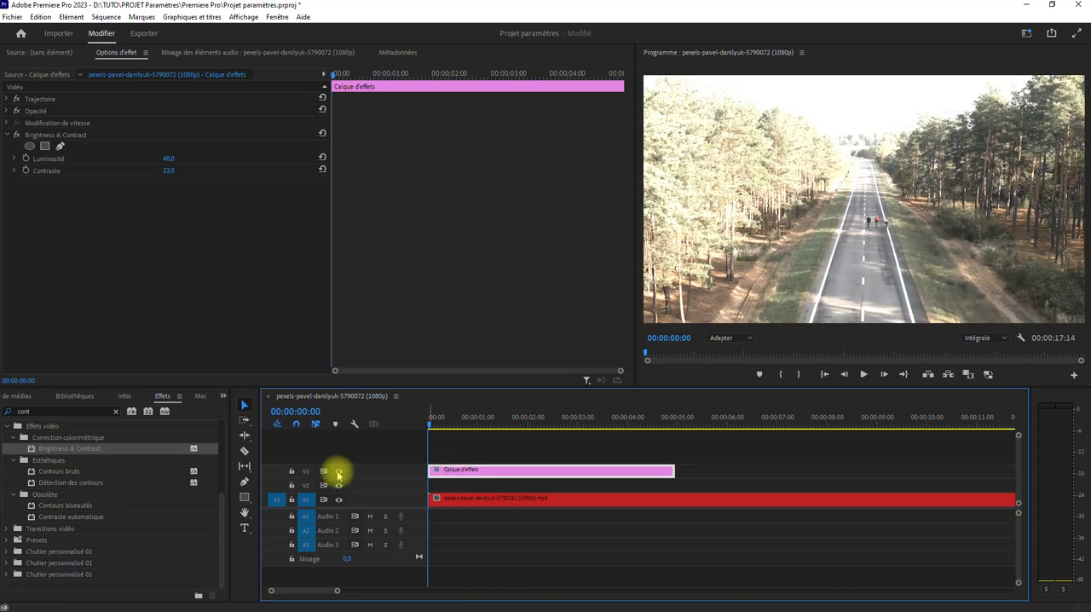
Add a four-point polygon mask to the Brightness & Contrast effect and move it over the cyclists on the road
click(44, 147)
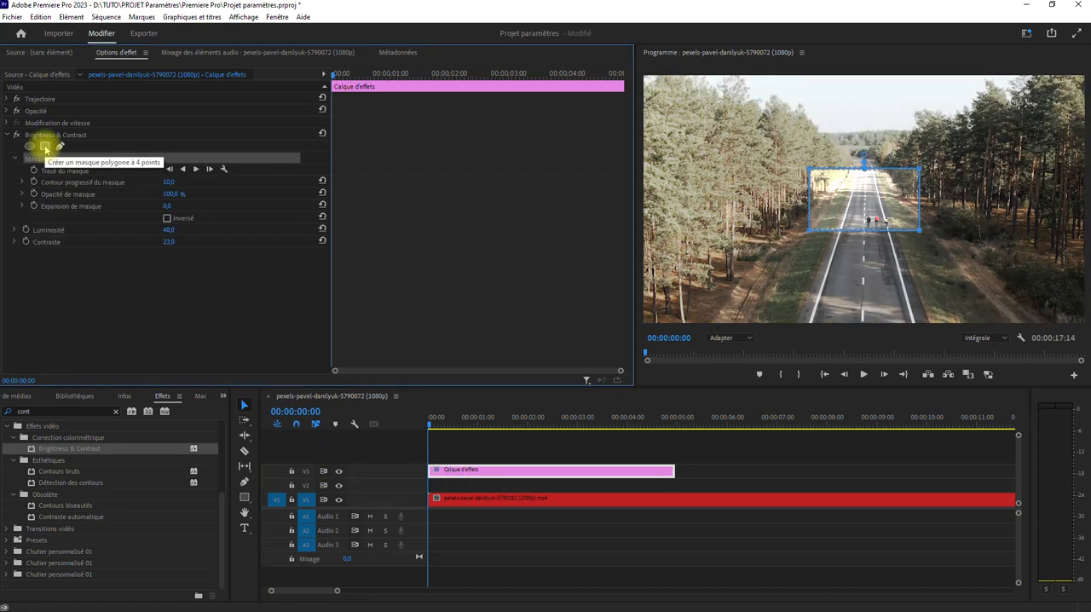
mouse_move(852, 208)
mouse_down()
mouse_move(731, 271)
mouse_move(849, 226)
mouse_up()
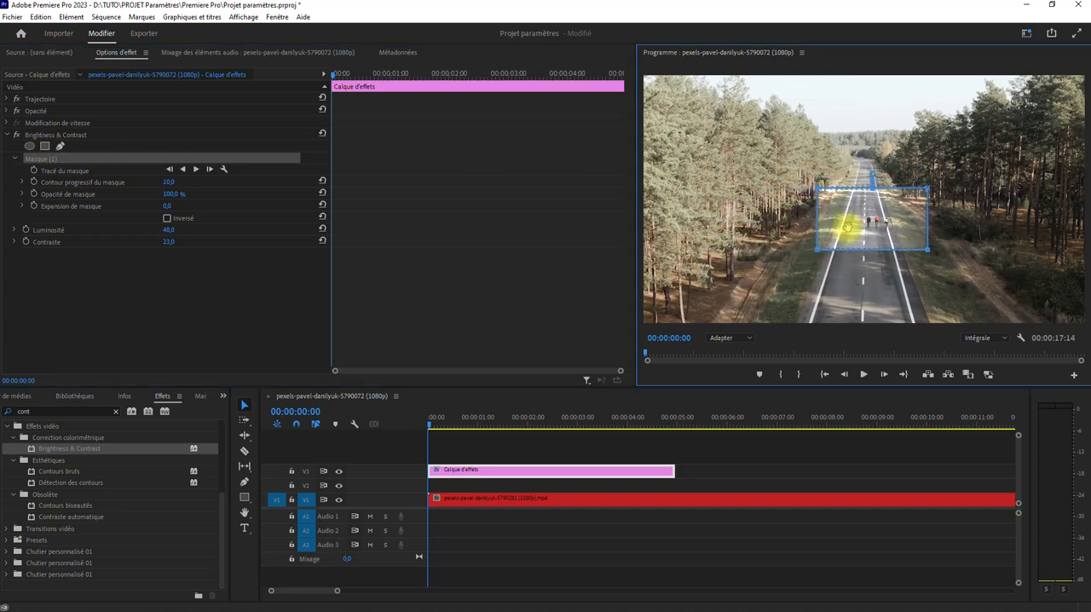
Deselect the mask and remove the Brightness & Contrast effect from the V3 adjustment layer
click(804, 452)
click(607, 475)
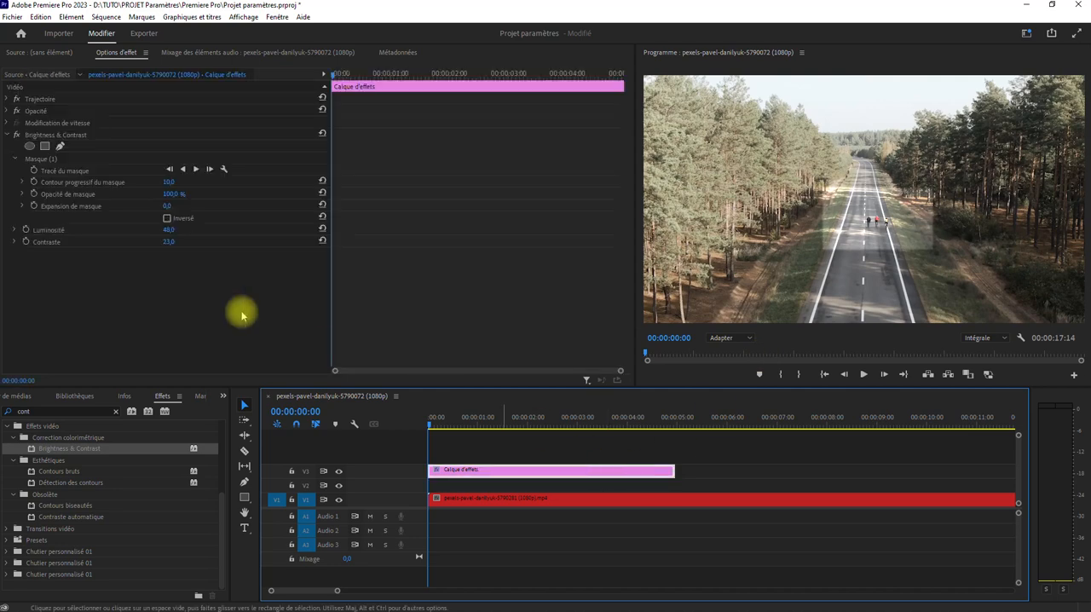
click(57, 136)
key(Delete)
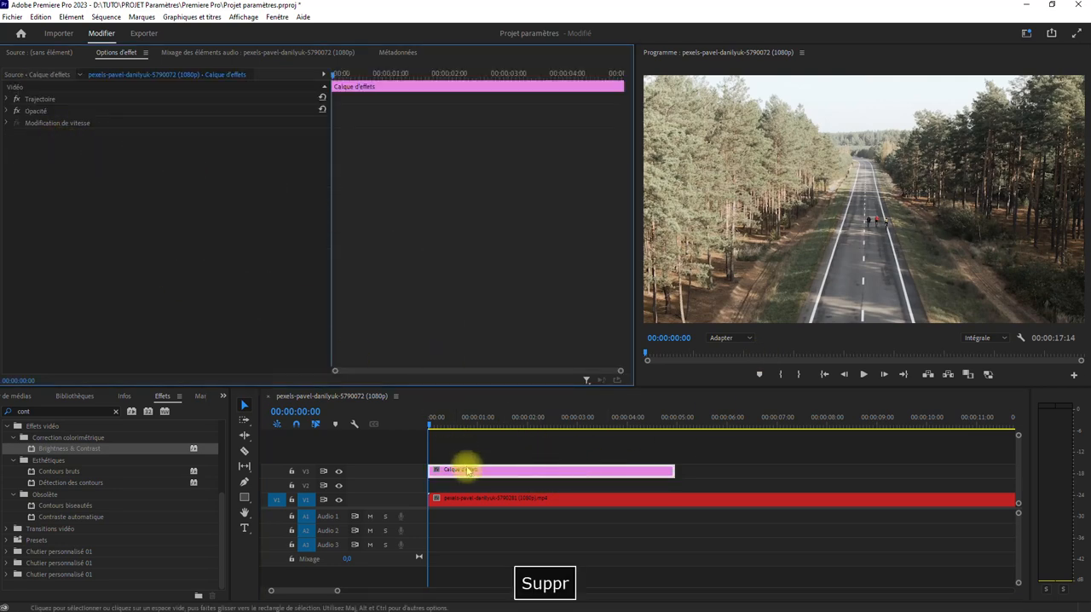
Place the cyclist clip on V2, starting about 2.4 s into the sequence, and change its label colour to Pourpre
click(224, 395)
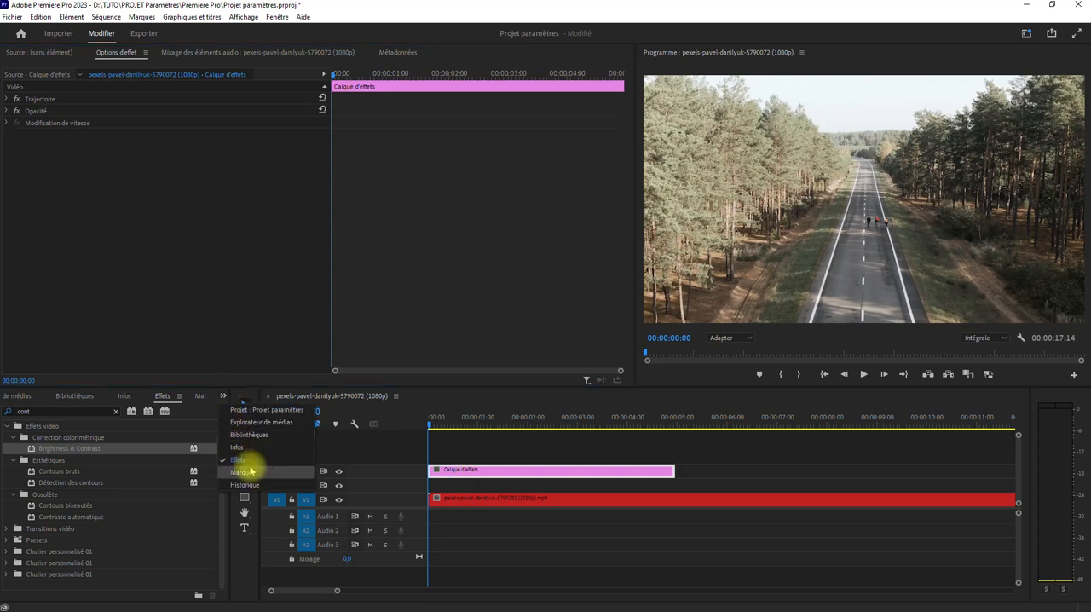
click(256, 410)
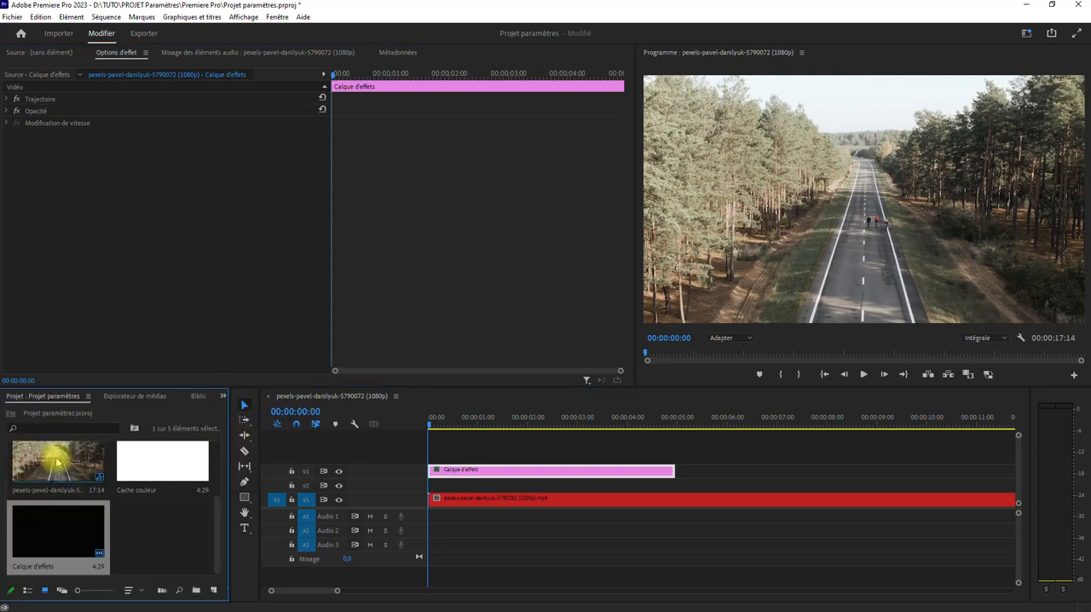
drag(60, 461, 602, 485)
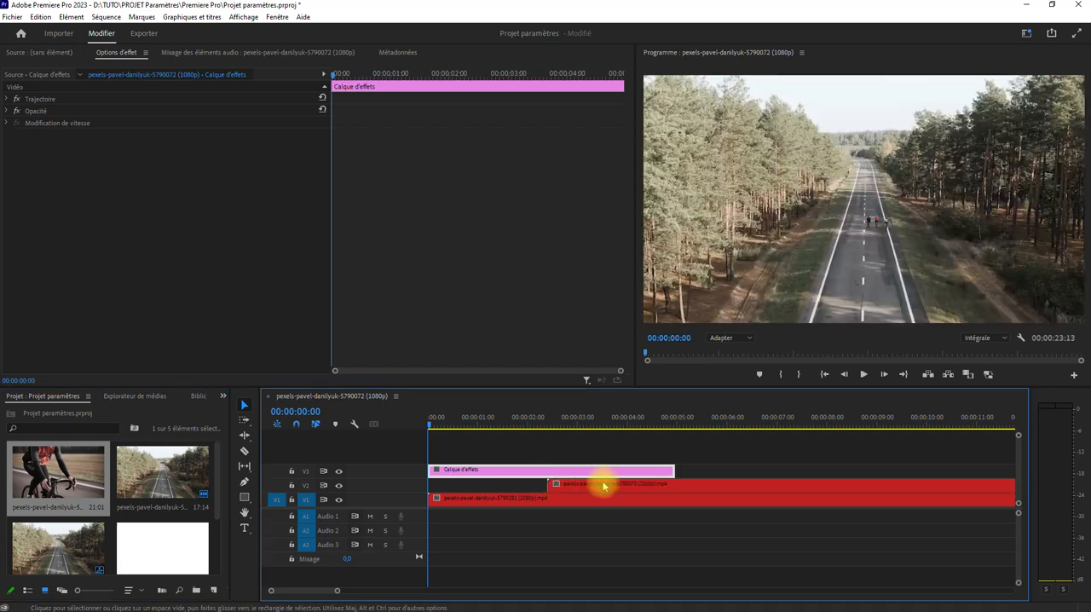
right_click(602, 485)
mouse_move(729, 368)
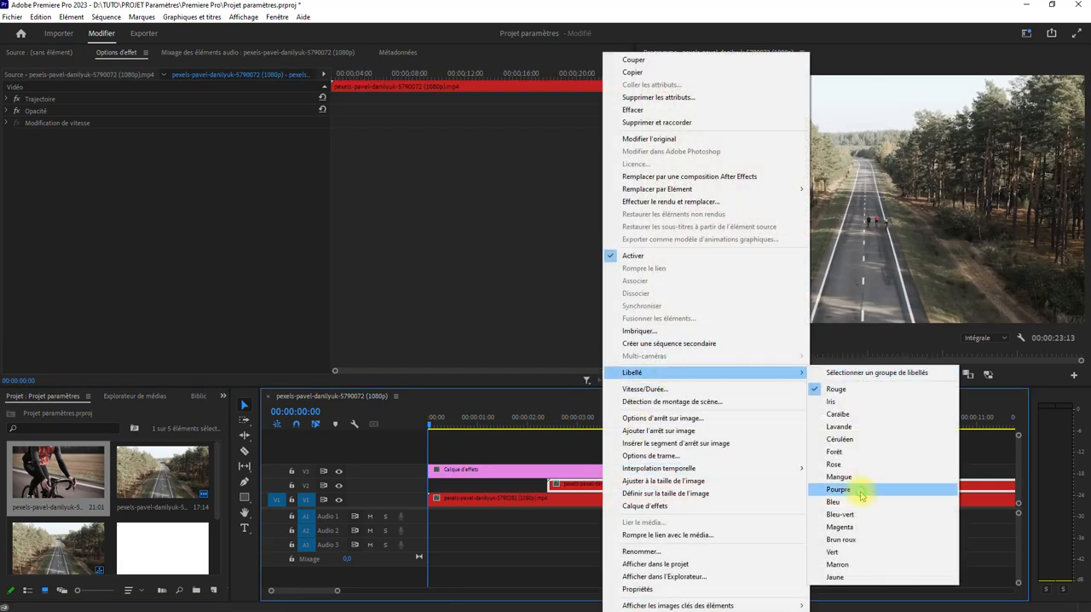
click(863, 488)
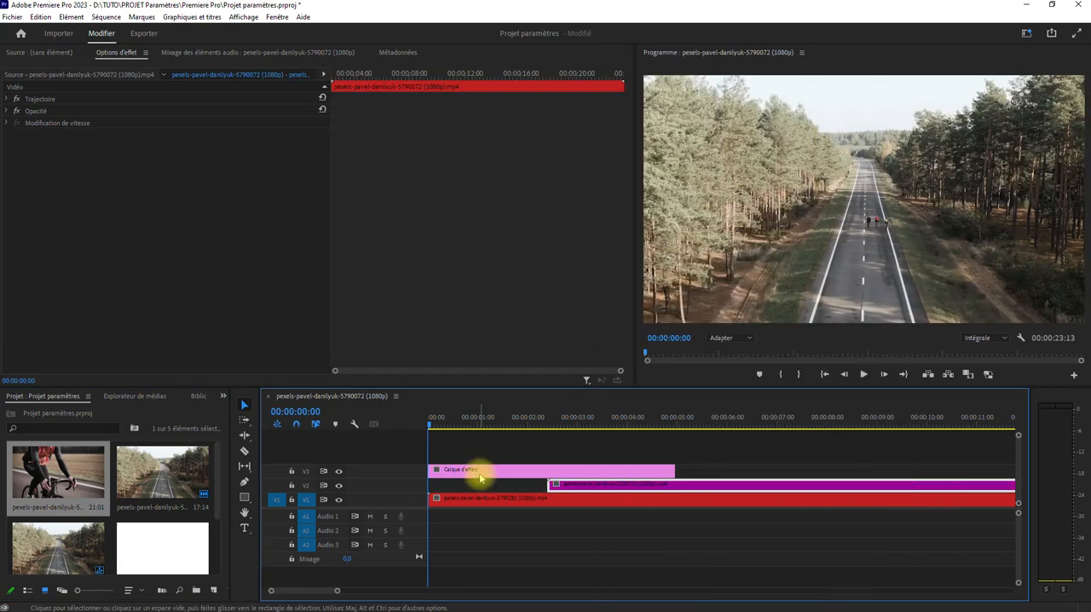
Trim the V2 cyclist clip and shorten the V3 adjustment layer at both ends so it straddles the start of that clip
drag(547, 484, 608, 490)
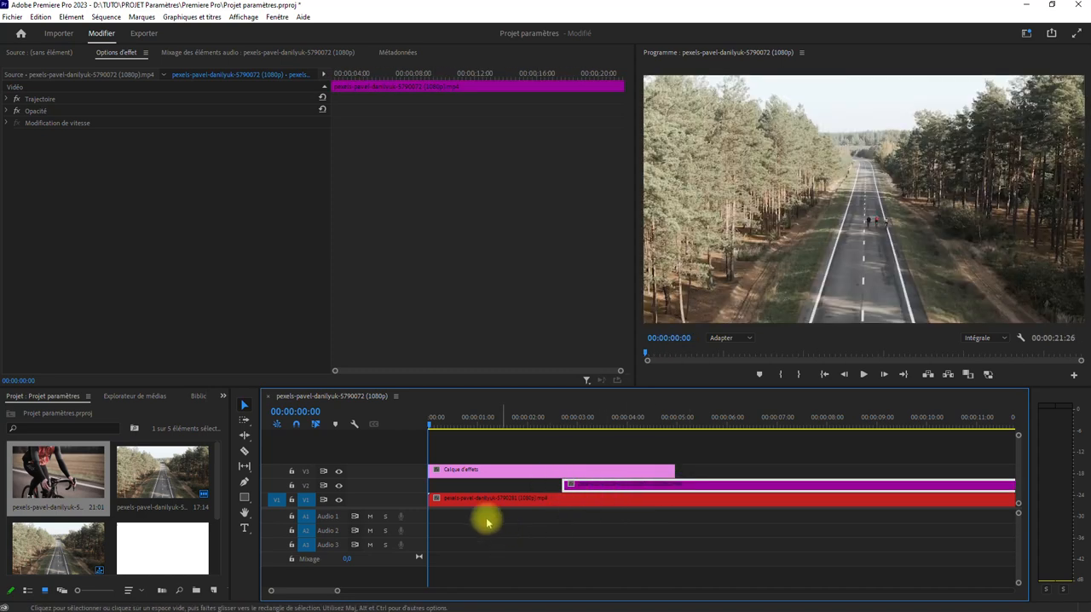
drag(430, 470, 534, 469)
drag(689, 471, 603, 470)
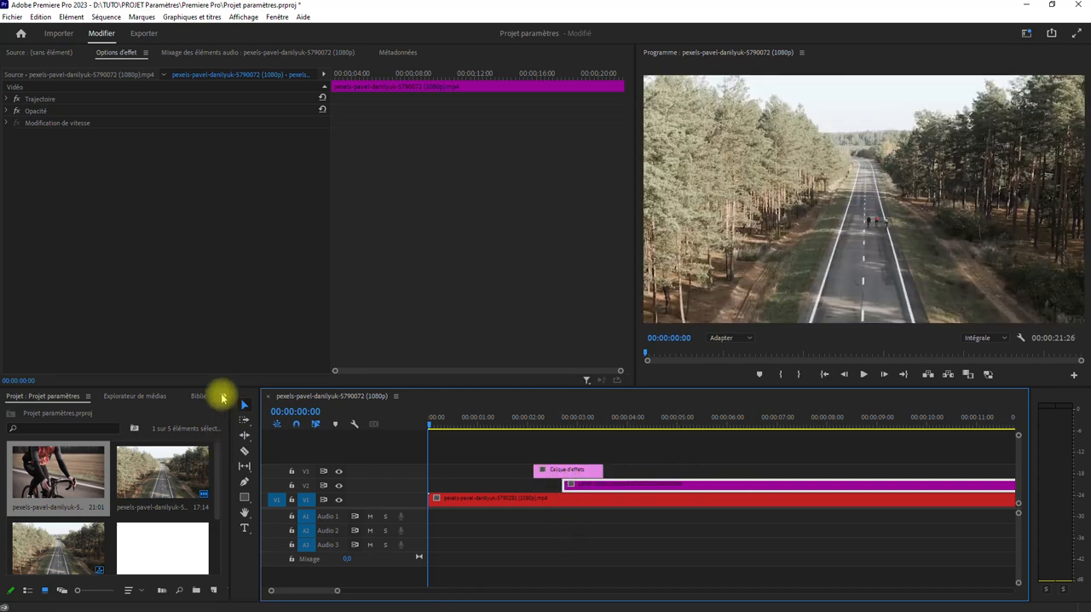
From the Sens video transitions, add Store vénitien to the start of the V3 adjustment layer and Volet en damier to its end
click(222, 398)
click(256, 463)
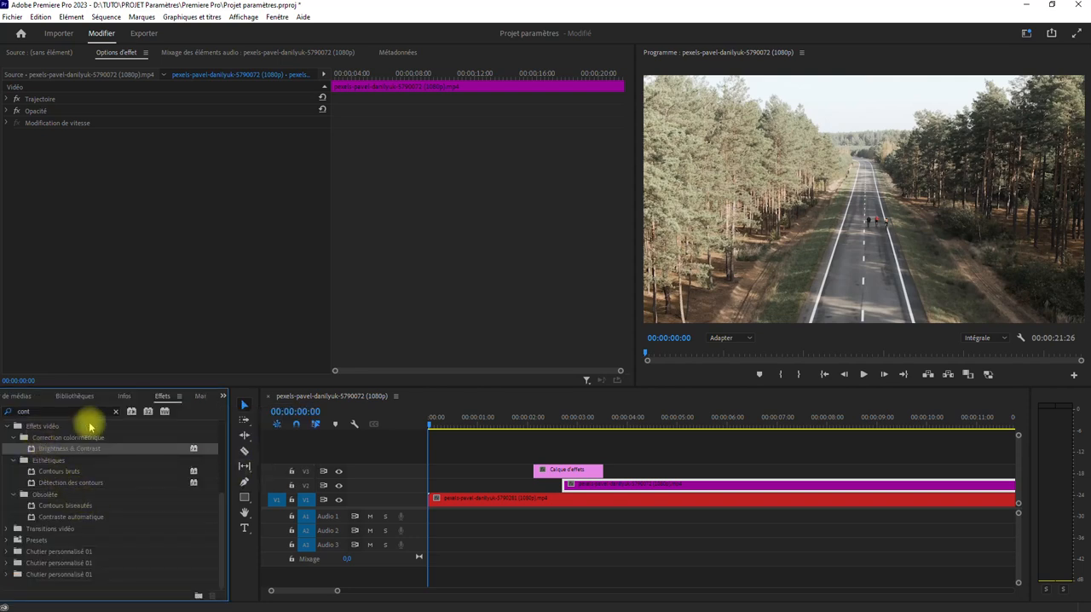
click(116, 414)
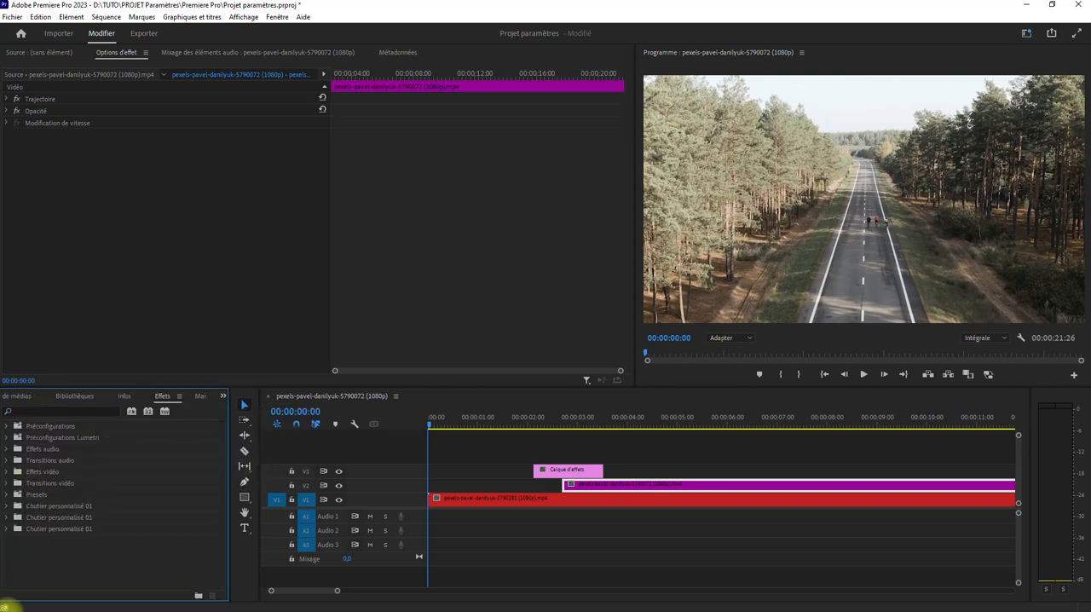
click(7, 484)
scroll(107, 517, down, 2)
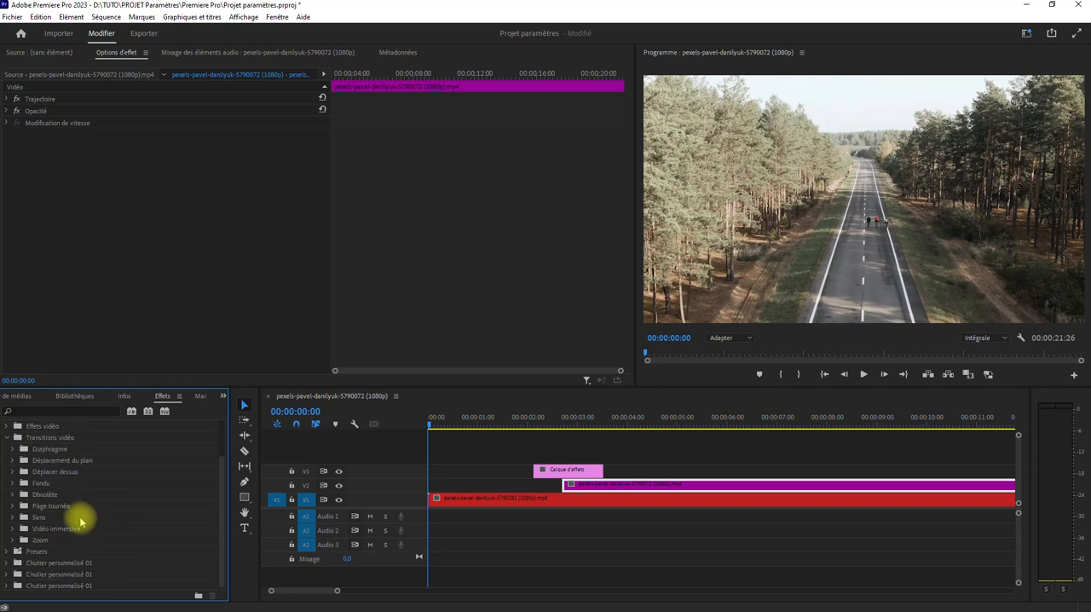
click(12, 518)
scroll(87, 504, down, 4)
scroll(79, 536, down, 1)
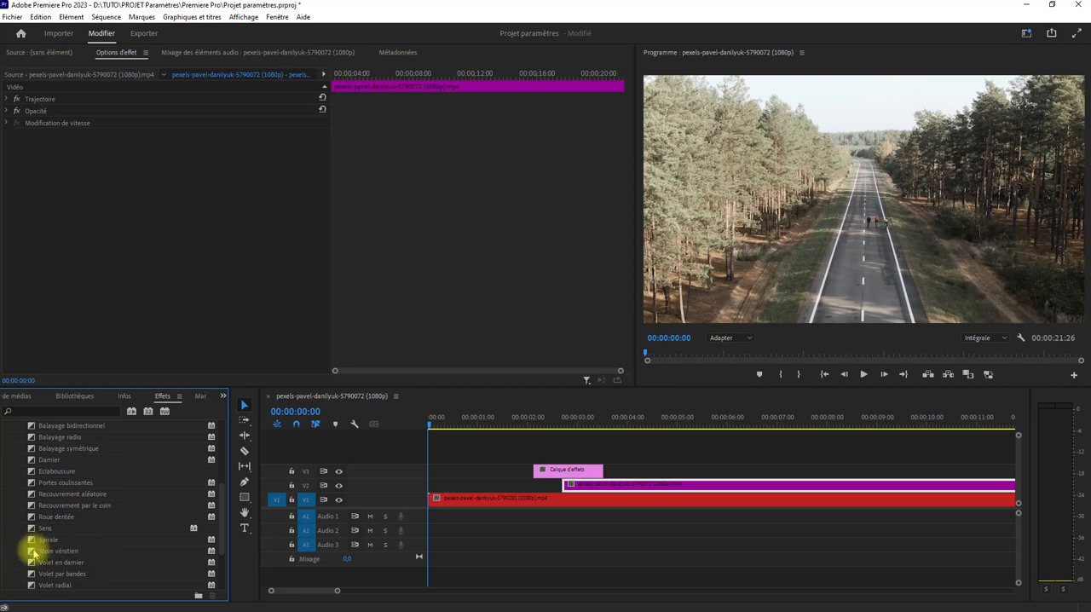
drag(34, 553, 648, 464)
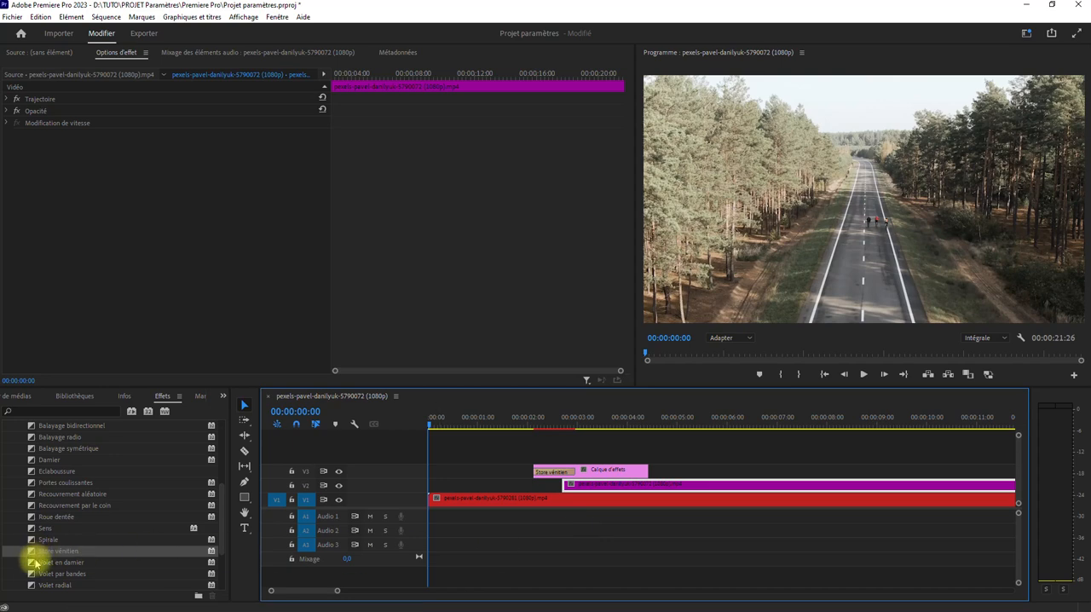
drag(33, 562, 549, 469)
Play the sequence over the adjustment layer and stop within the Store vénitien transition to examine its effect on the picture
key(space)
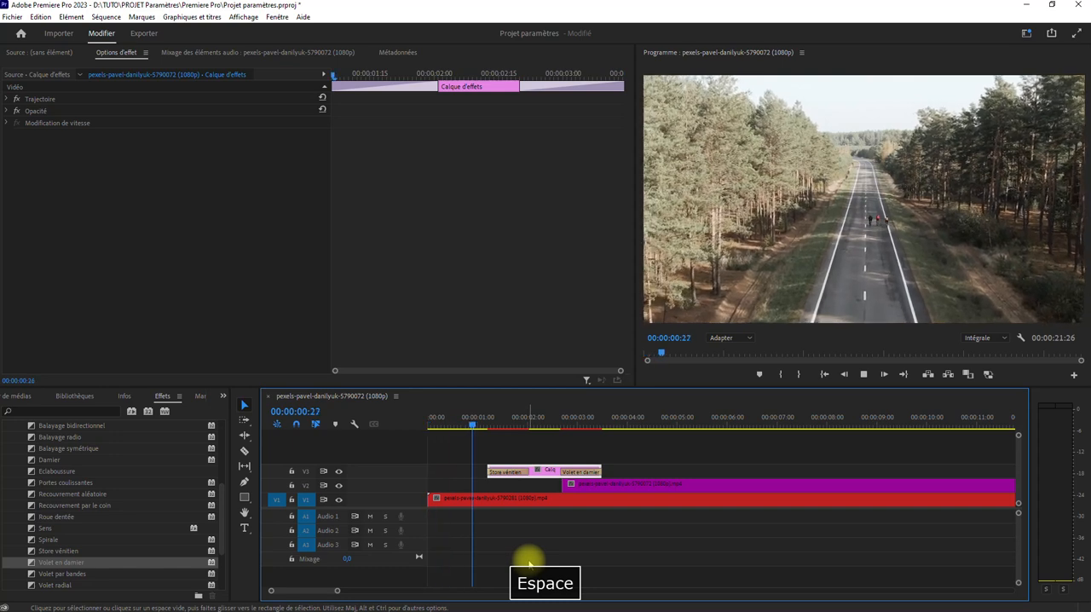
key(space)
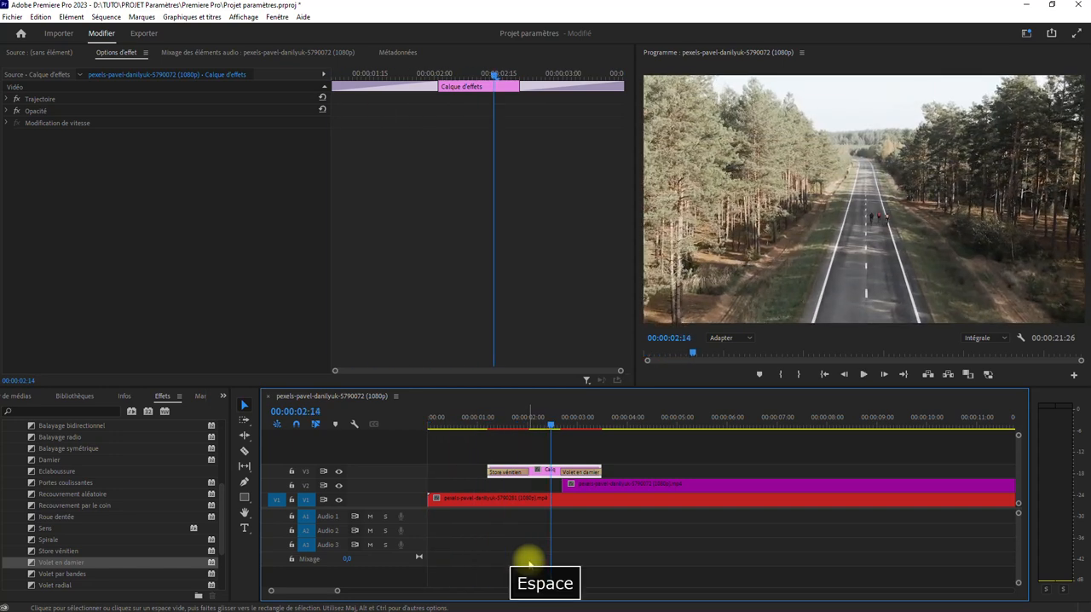
key(space)
key(space)
click(468, 423)
key(space)
key(space)
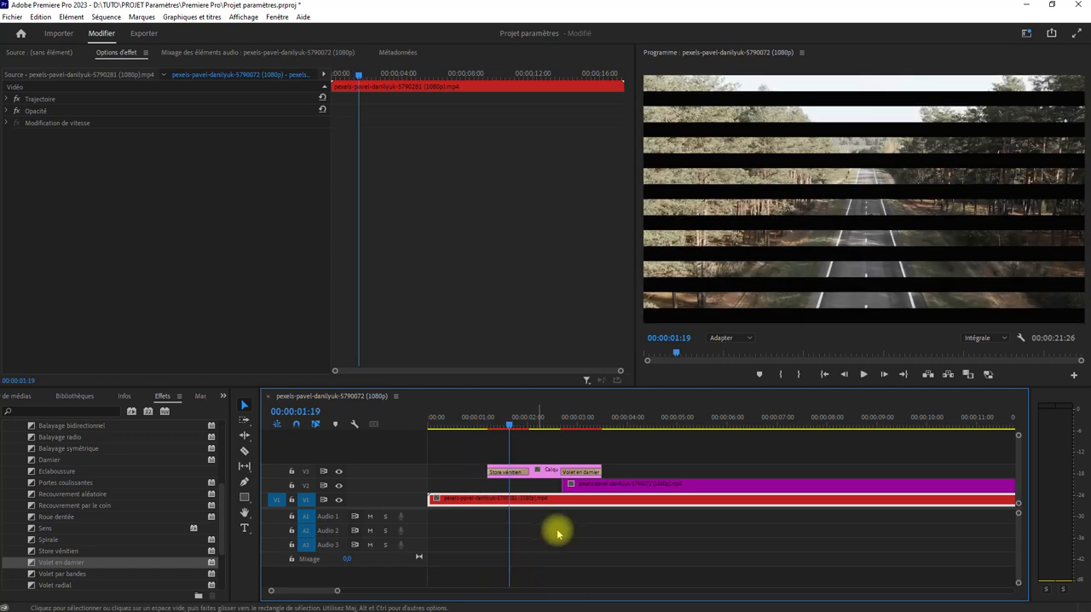
Move the V2 cyclist clip to the start of the V3 adjustment layer and preview the Store vénitien transition over it
drag(615, 492, 541, 489)
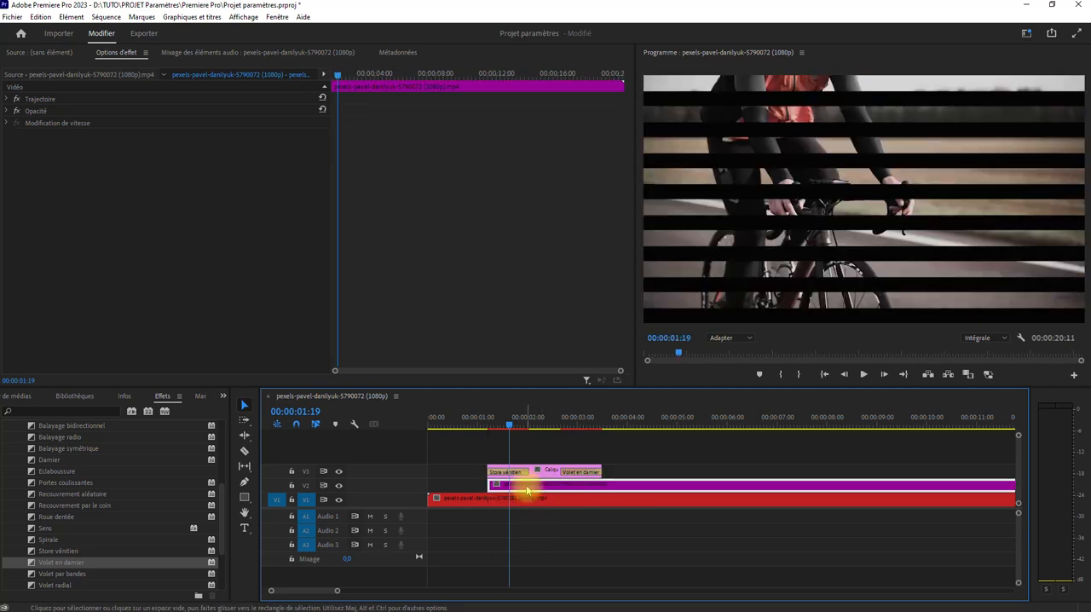
click(474, 418)
key(space)
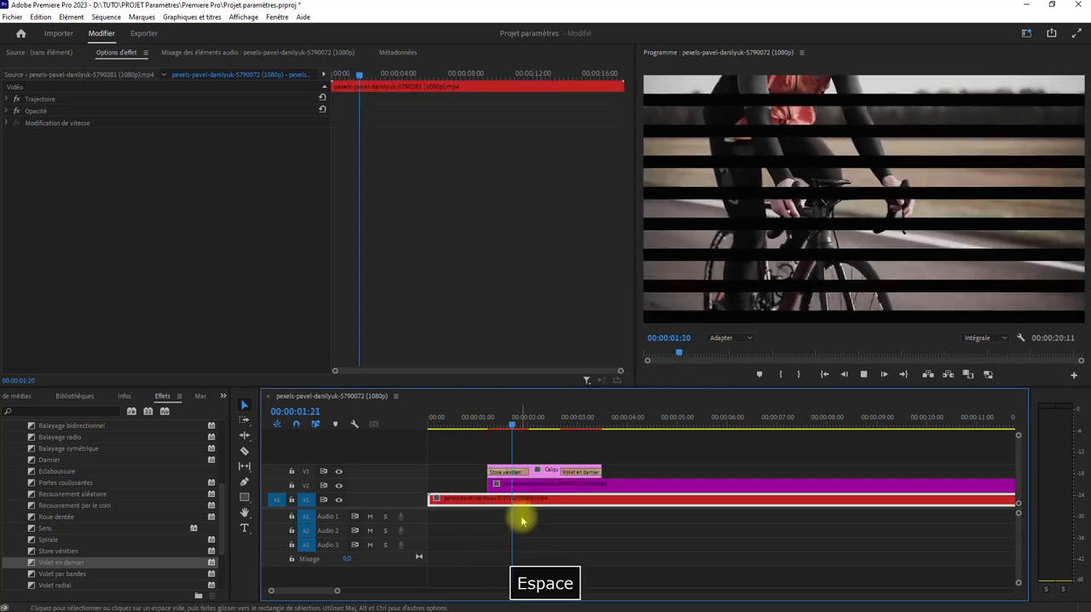
Split the V3 adjustment layer at 00:00:02:08 and move its second part to V4 so that both transitions overlap
click(548, 471)
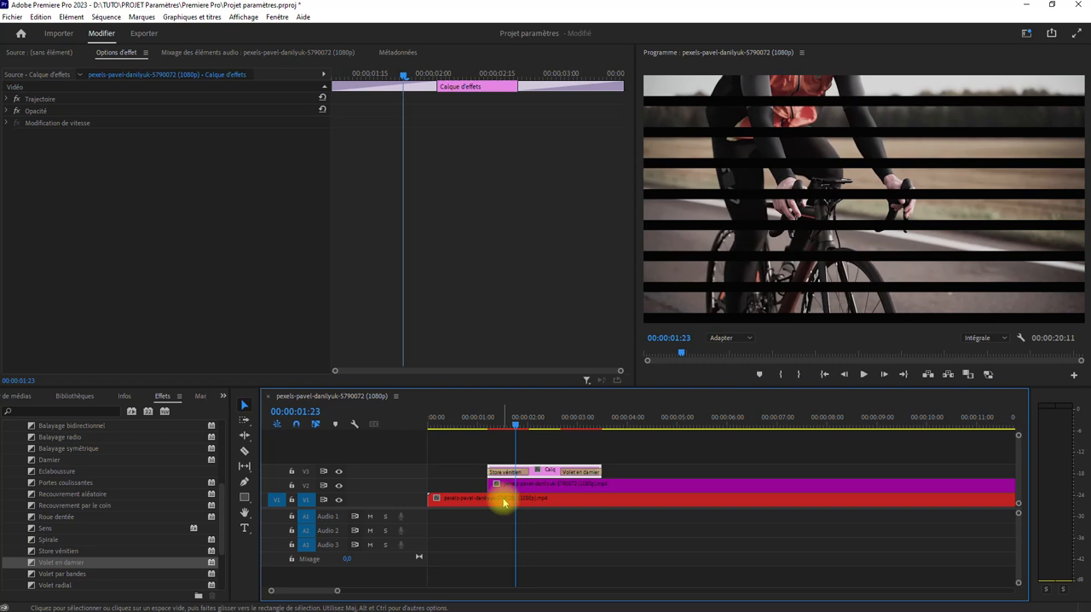
drag(514, 429, 540, 424)
click(245, 450)
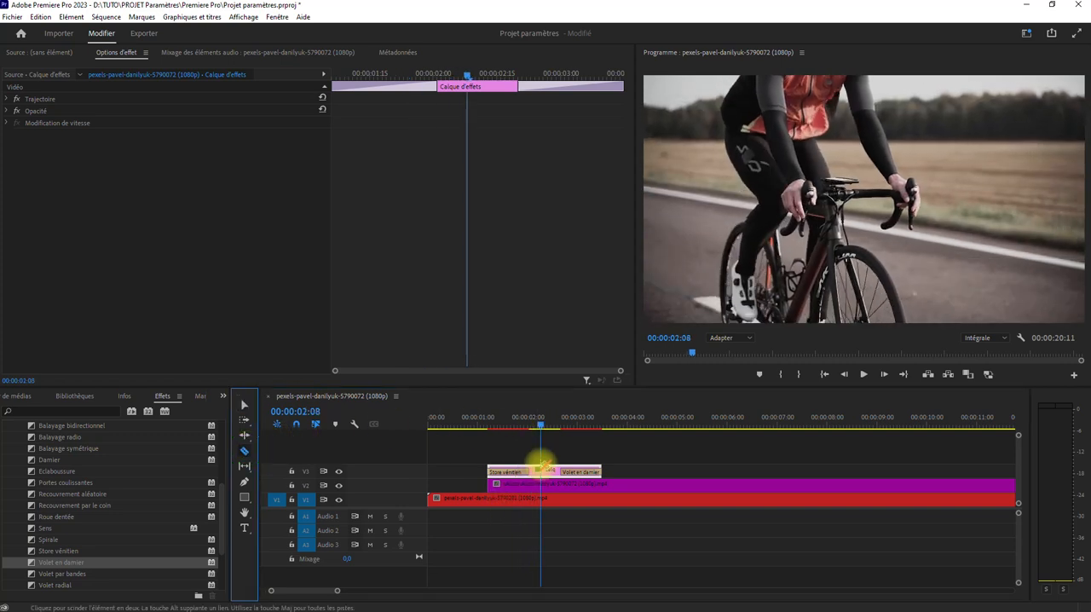
click(550, 470)
click(245, 405)
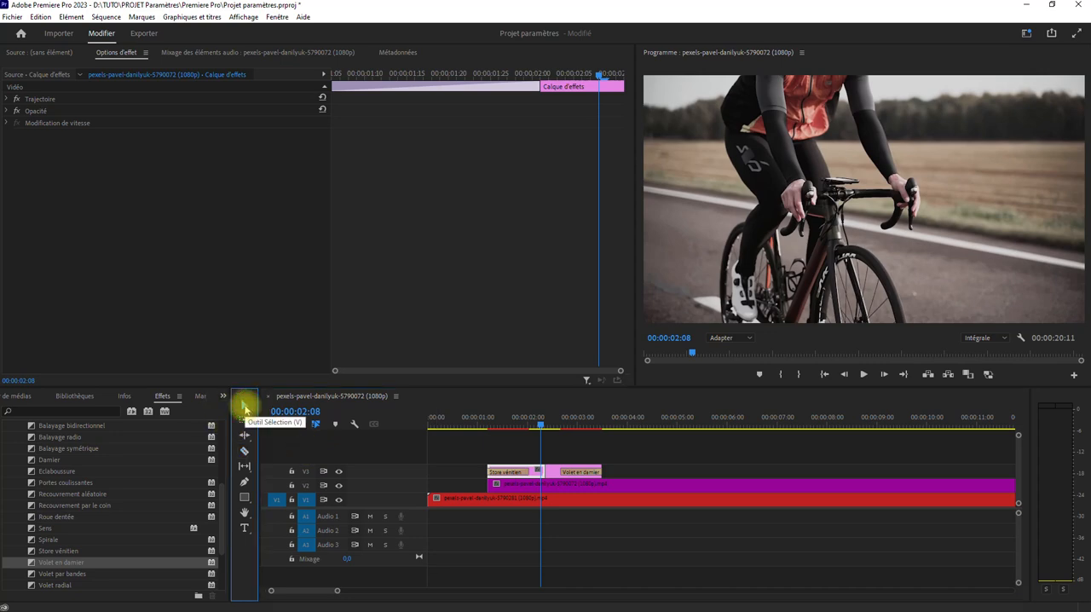
drag(556, 472, 481, 462)
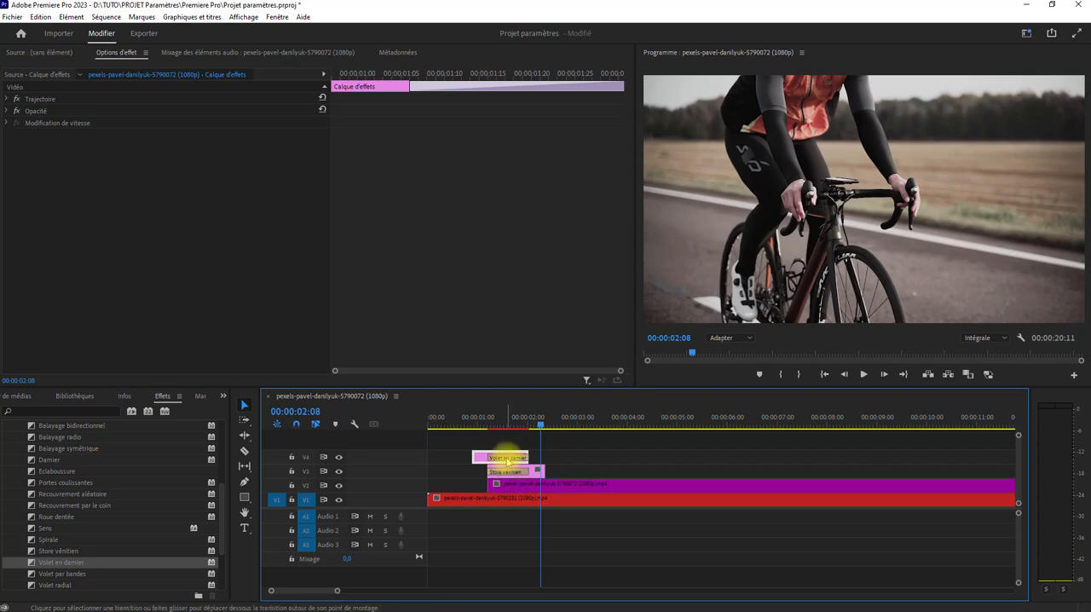
Play the sequence through the stacked Volet en damier and Store vénitien transitions to check the combined effect
click(456, 416)
key(space)
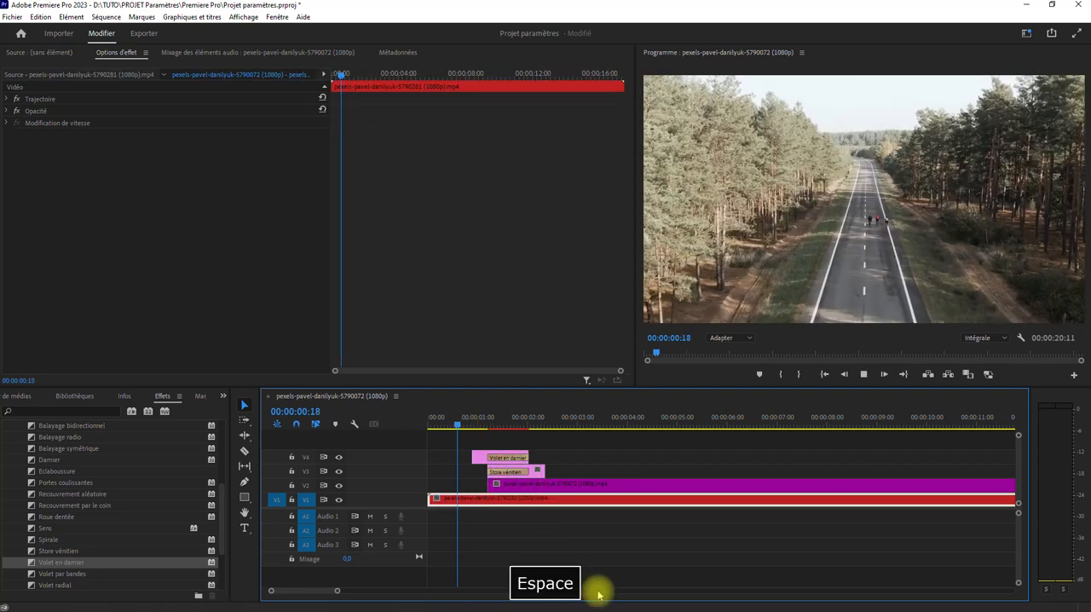
key(space)
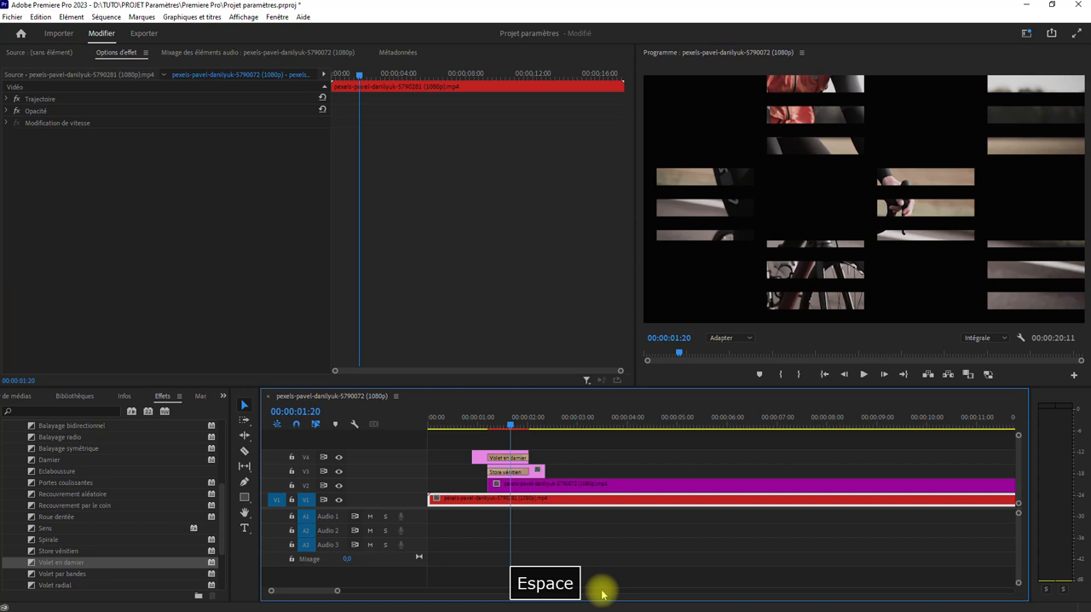
click(472, 423)
key(space)
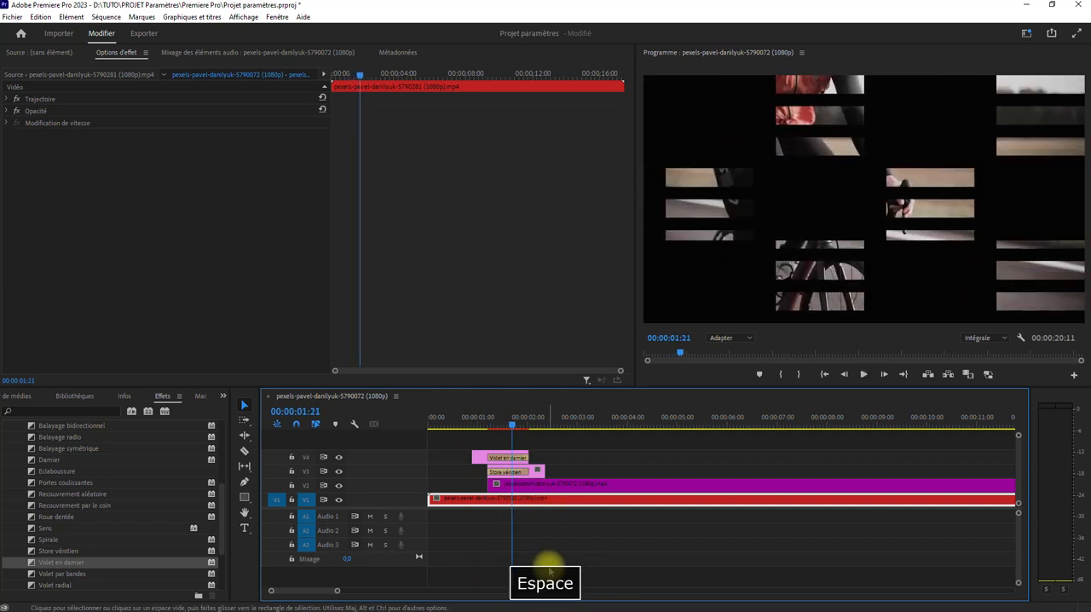
Align the start of the V2 cyclist clip with the V4 adjustment layer, and delete both adjustment layers from V3 and V4
mouse_move(516, 491)
mouse_down()
mouse_move(598, 491)
mouse_move(513, 490)
mouse_up()
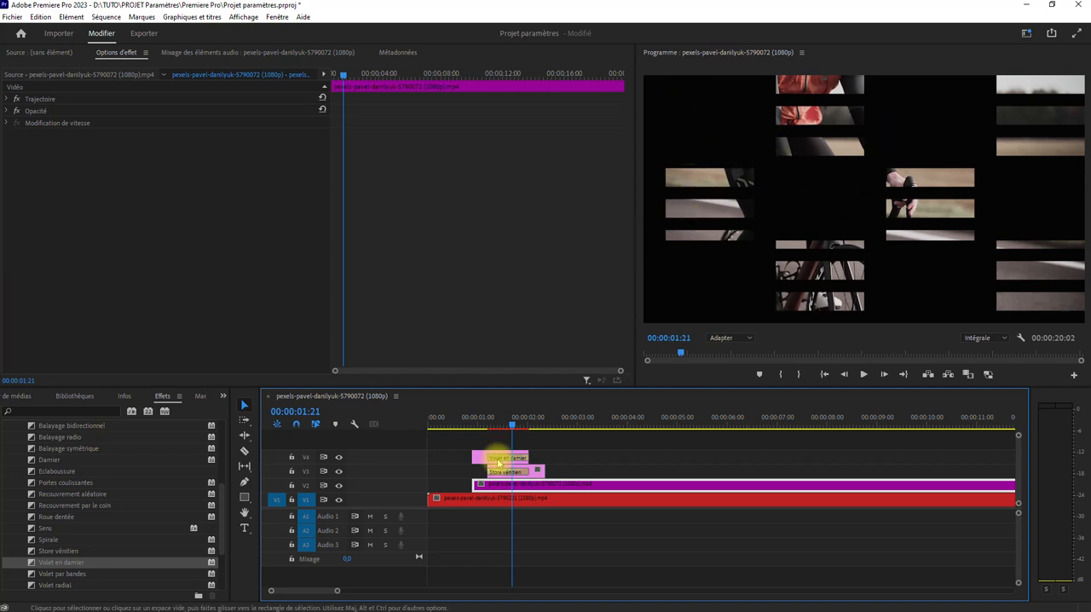
drag(562, 460, 503, 480)
key(Delete)
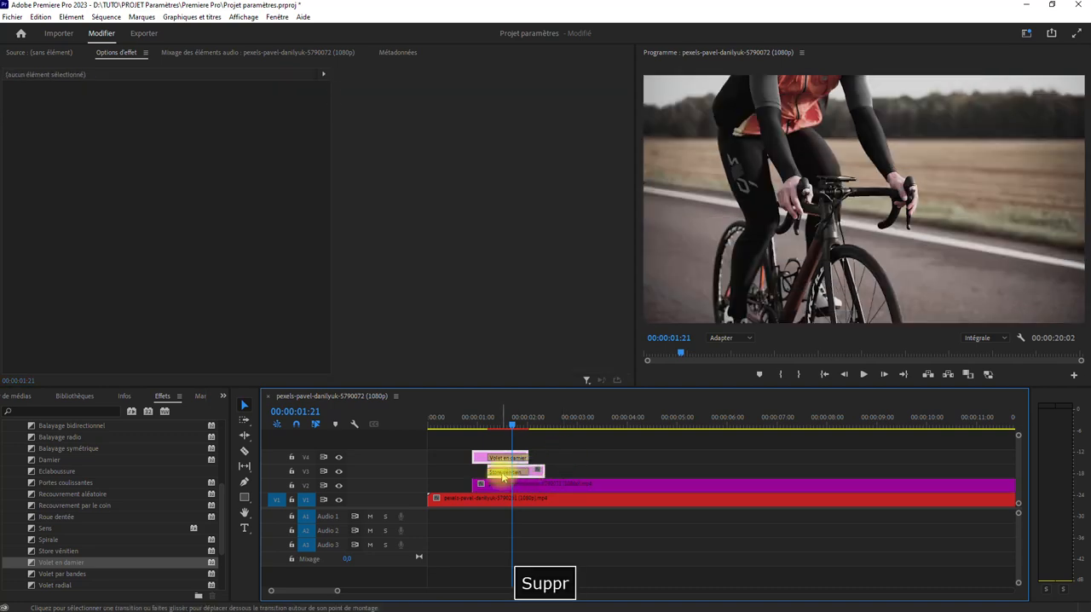
Add Volet en damier to the start of the V2 cyclist clip and shift the clip to start about 1.7 s in
click(471, 423)
drag(472, 424, 450, 448)
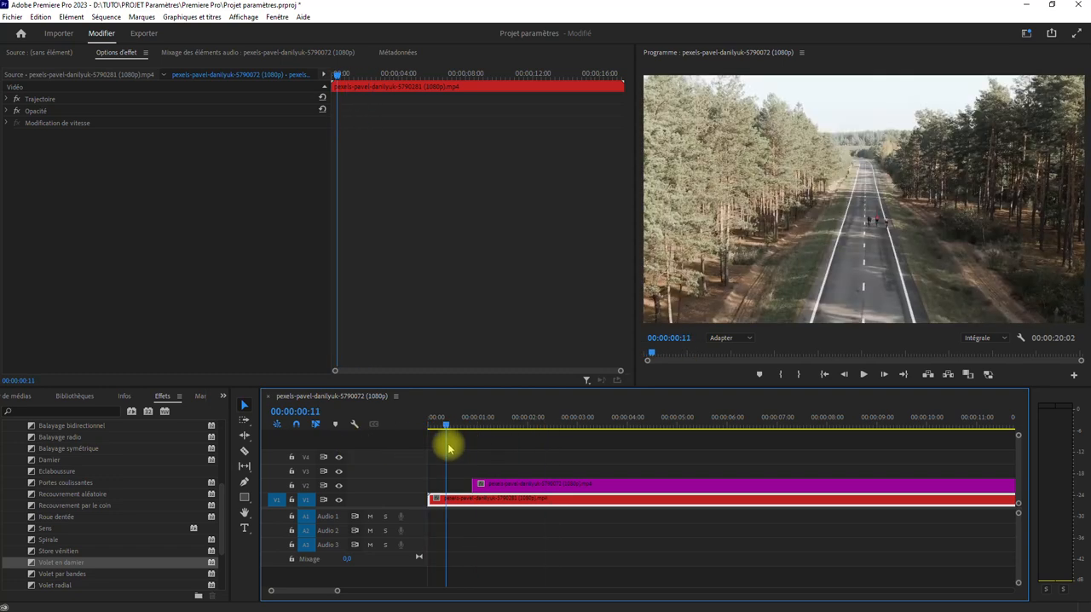
drag(39, 563, 484, 484)
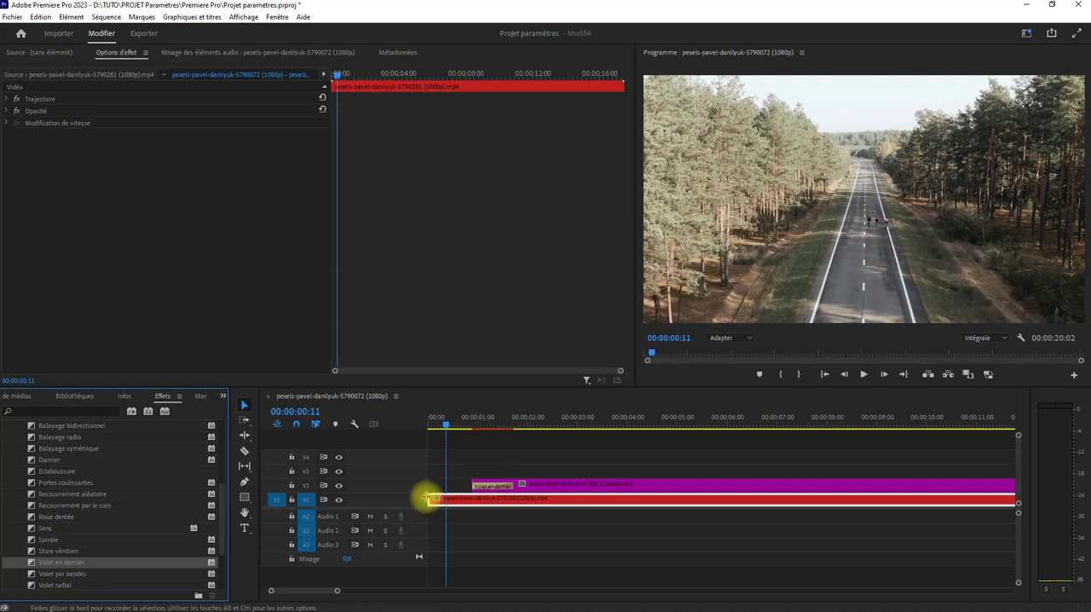
drag(555, 487, 597, 487)
Split the V1 road clip at the cyclist clip's start, move the second part away, and extend the first to the Volet en damier transition's end
click(245, 450)
click(515, 498)
click(244, 406)
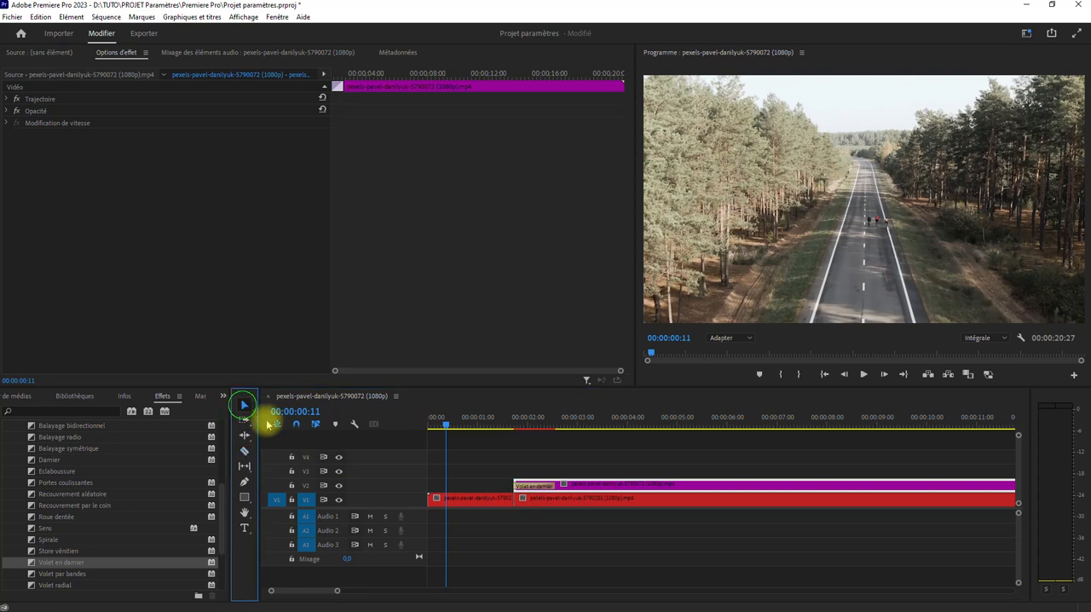
drag(535, 506, 651, 500)
drag(512, 500, 550, 499)
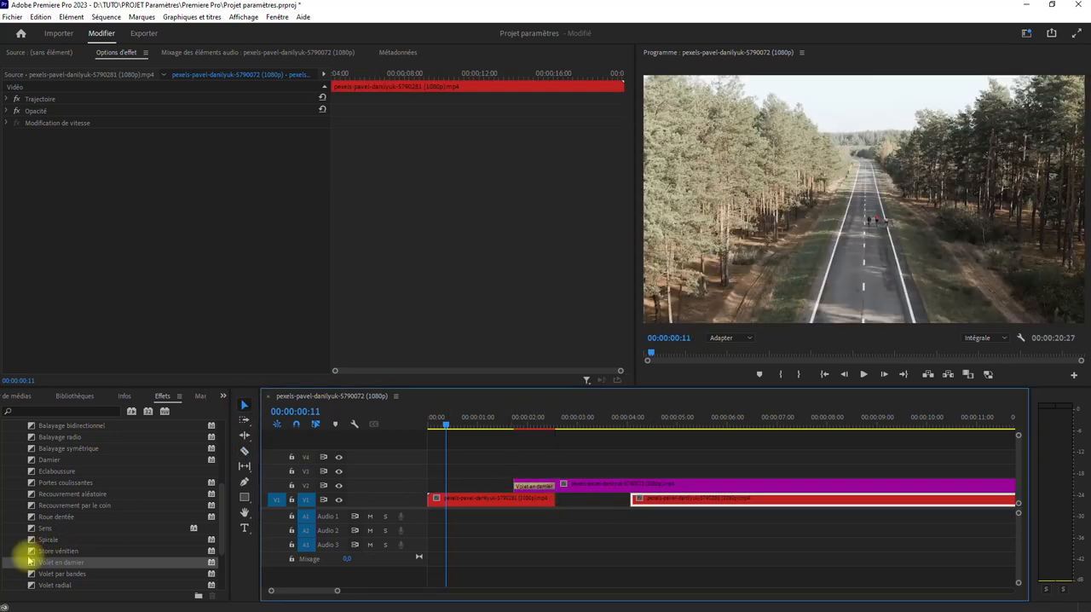
Add Store vénitien to the end of the first road segment on V1 and preview it combined with Volet en damier
drag(32, 551, 552, 503)
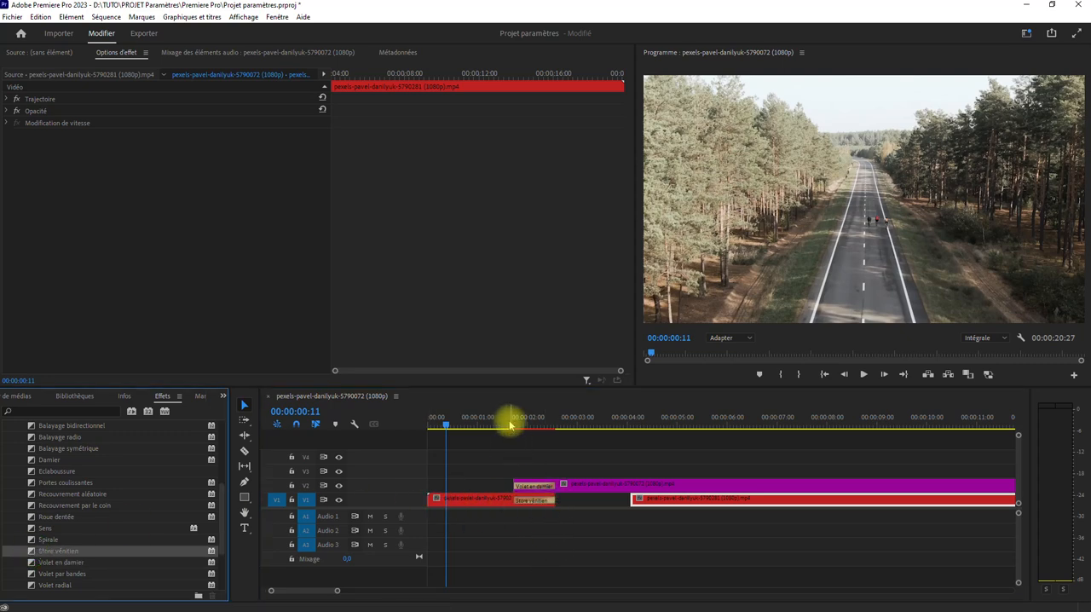
drag(510, 424, 497, 422)
key(space)
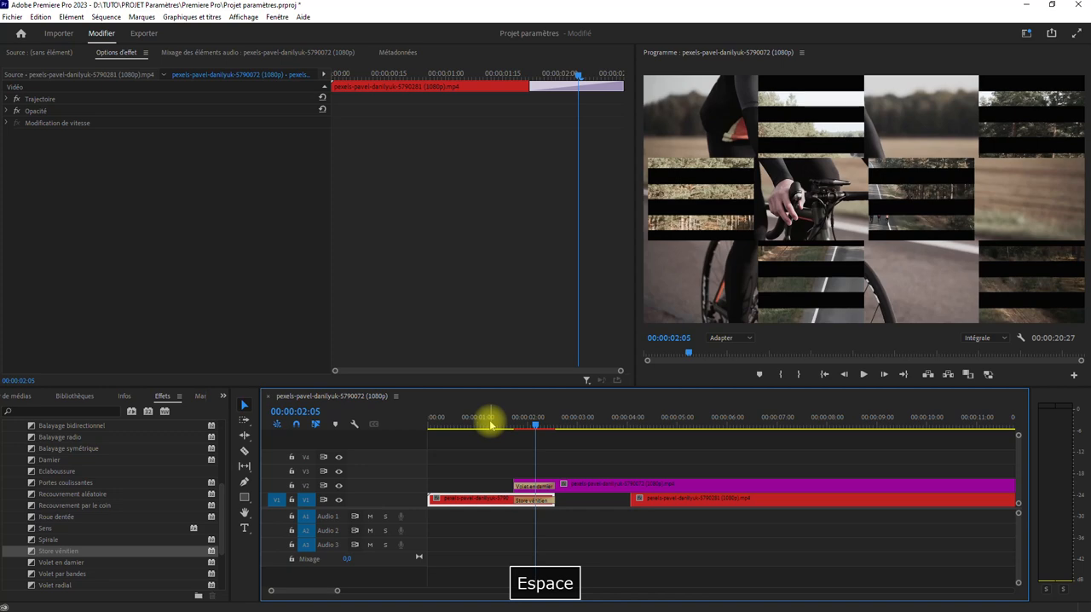
Raise the cyclist clip to V3 and the first road segment to V2, and slide the remaining road segment beneath their transitions on V1
drag(482, 460, 592, 478)
drag(657, 497, 540, 497)
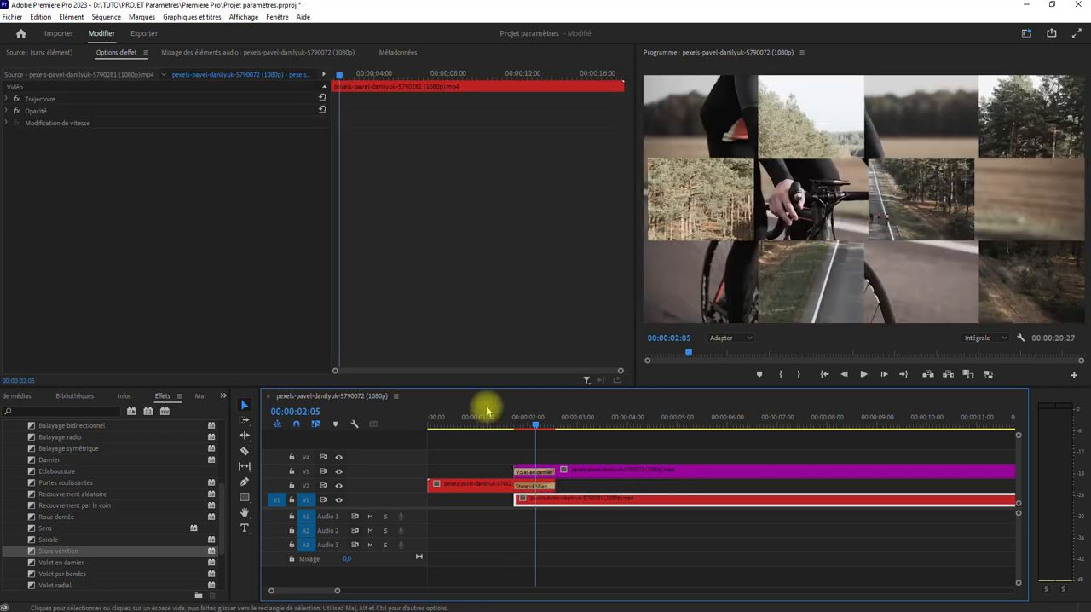
Preview the combined transitions and shorten the V1 road segment to about 3 s, starting after the transitions
click(479, 421)
key(space)
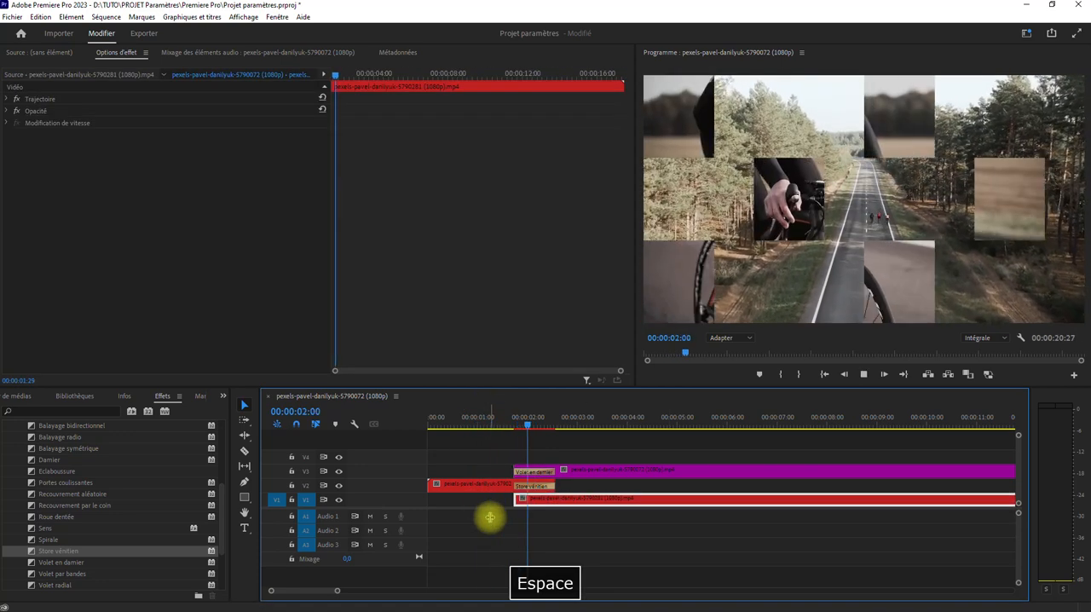
key(space)
drag(525, 503, 621, 499)
Try the Magenta and Lavande label colours on the V1 road segment
right_click(622, 499)
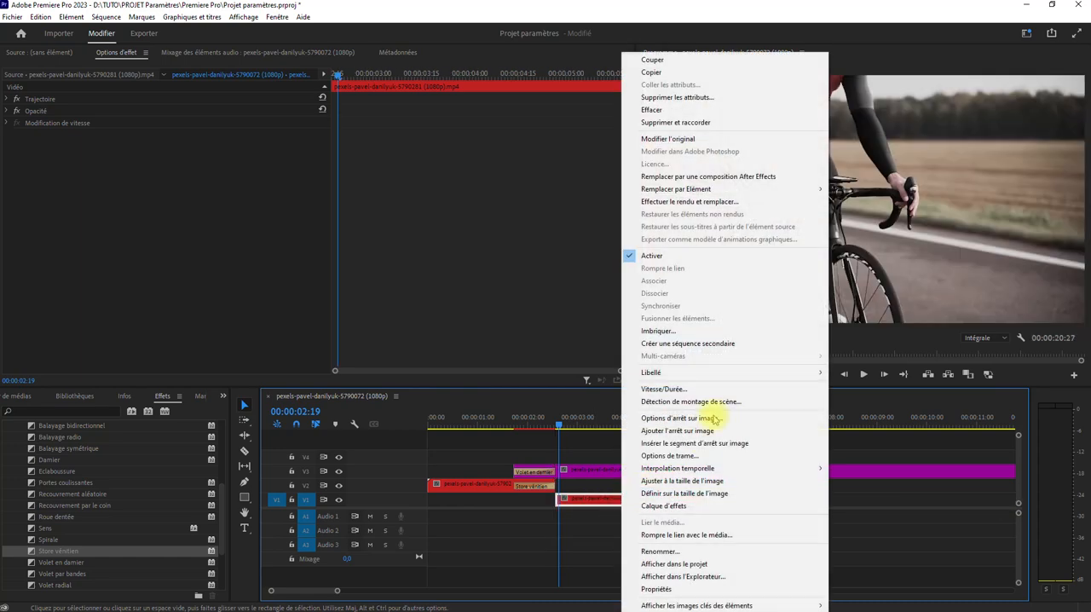
mouse_move(741, 373)
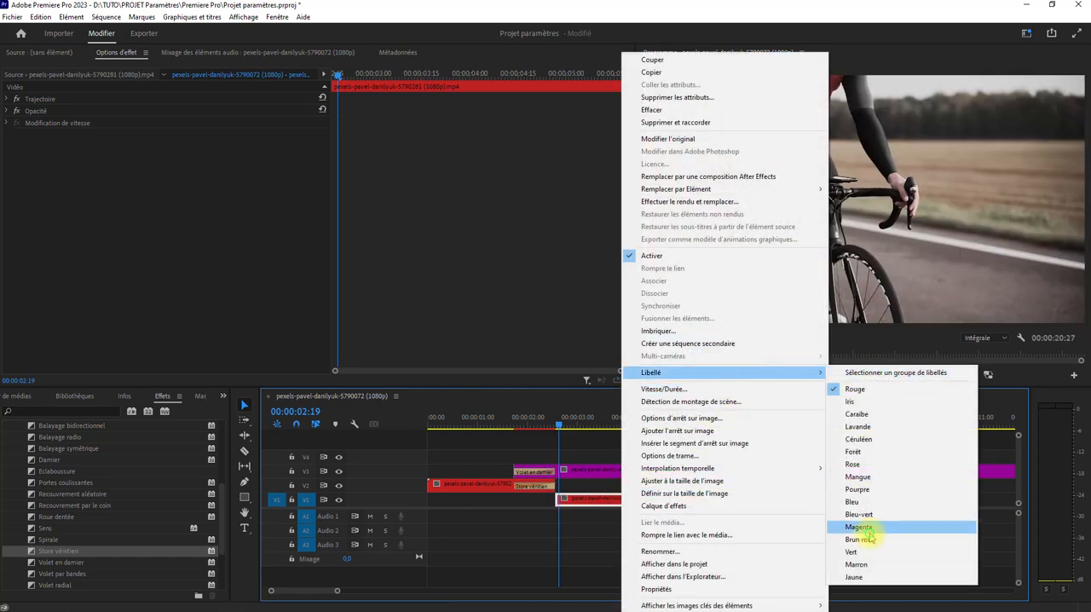
click(866, 528)
right_click(601, 498)
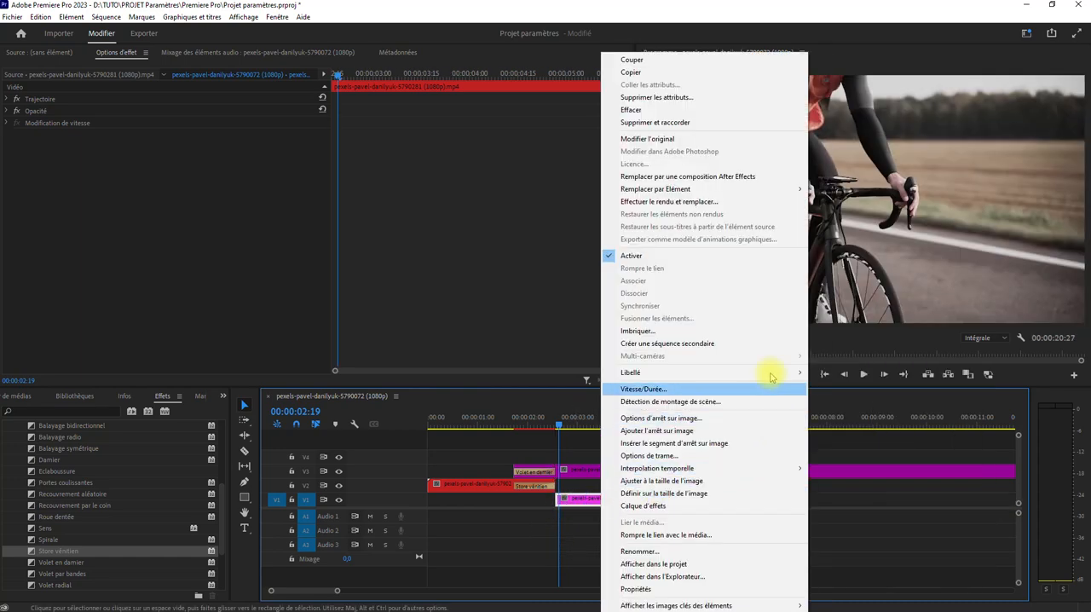
mouse_move(768, 370)
click(826, 428)
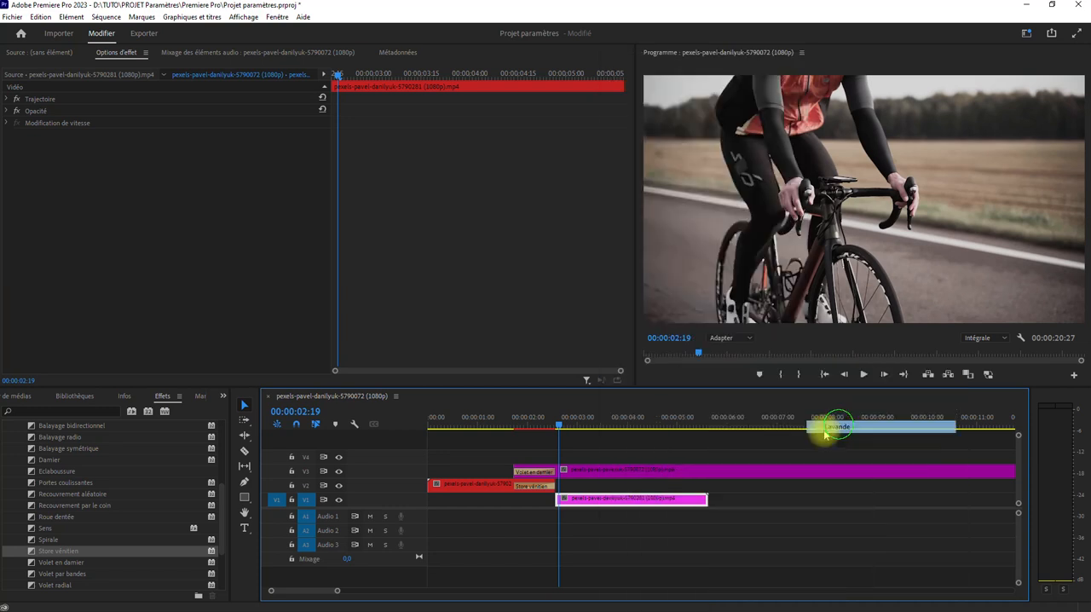
Label the V1 road segment Caraïbe and fit it back beneath the transitions, shortened to about 1.6 s
right_click(625, 499)
mouse_move(807, 372)
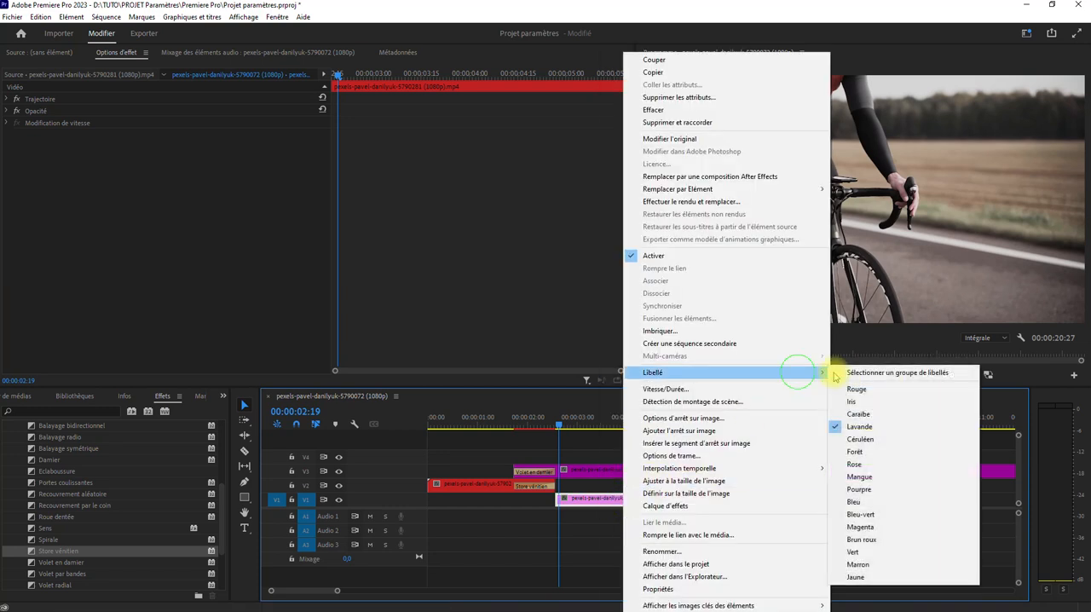
click(881, 413)
drag(592, 498, 544, 505)
click(487, 418)
key(space)
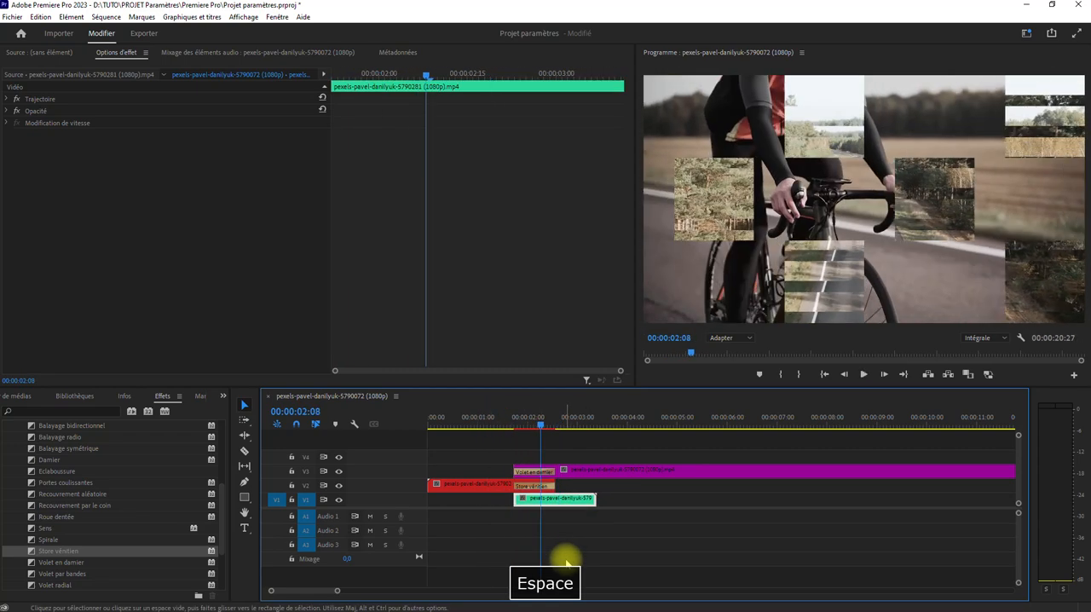
Give the Store vénitien transition on V2 a magenta contour with a thickness of 5
click(535, 486)
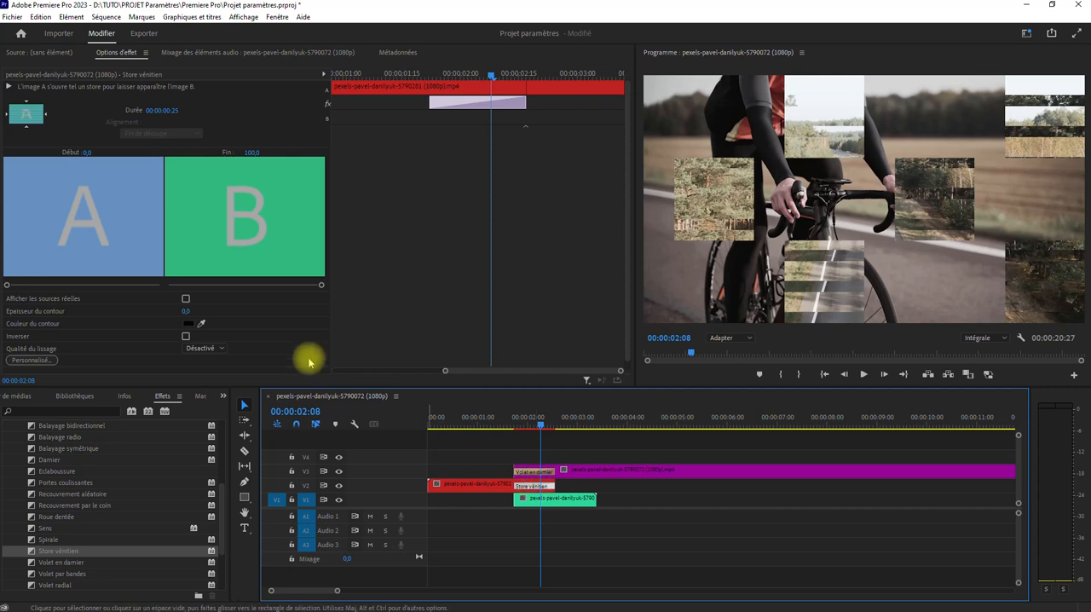
click(187, 324)
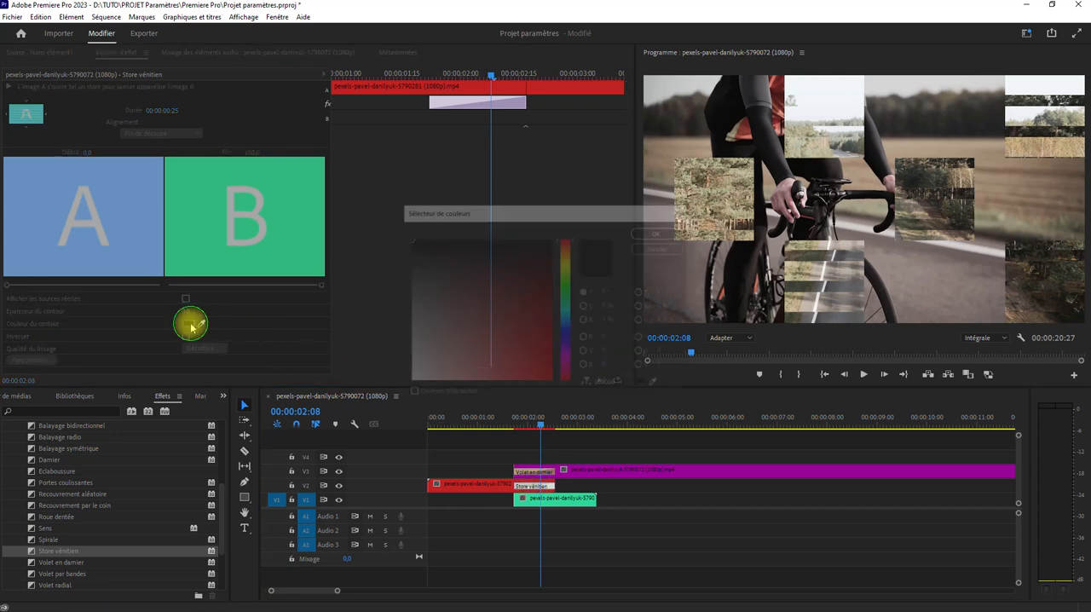
drag(490, 337, 567, 256)
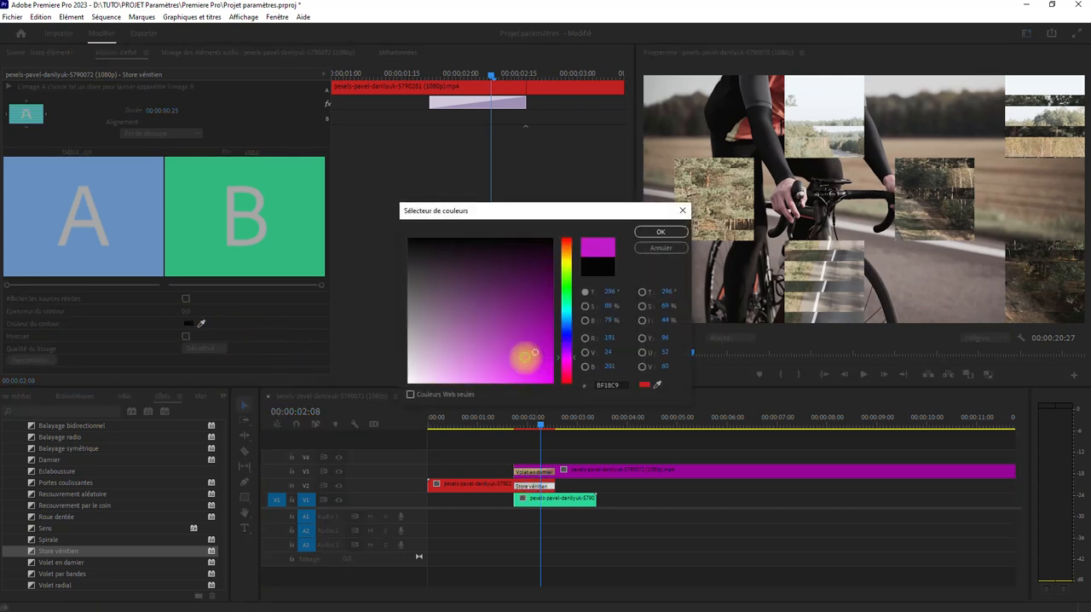
click(661, 232)
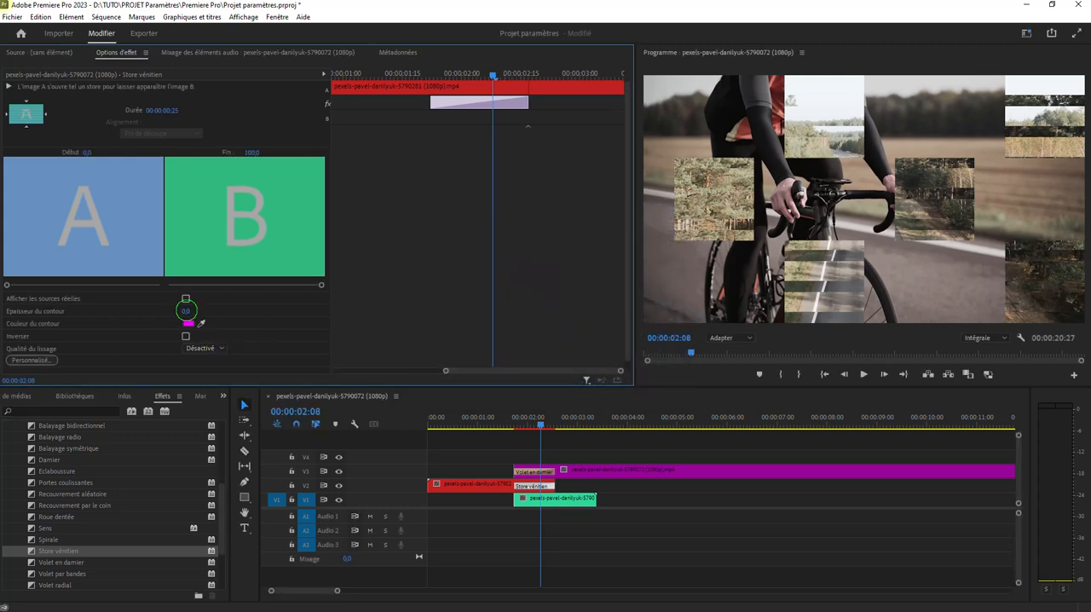
key(Return)
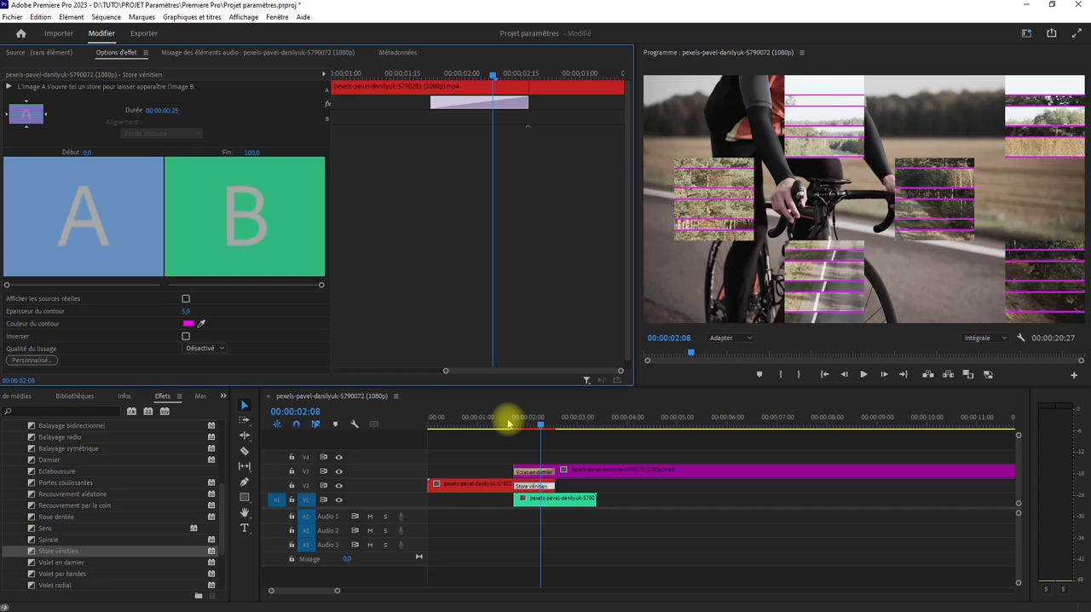
Give the Volet en damier transition on V3 a white FFFFFF contour with a thickness of 5
click(533, 472)
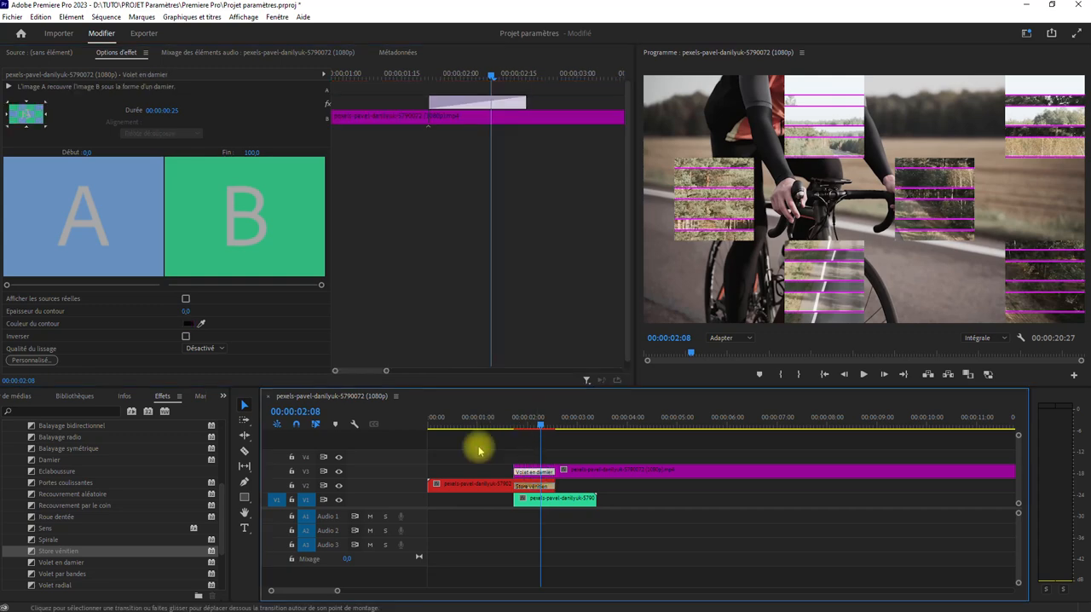
click(187, 323)
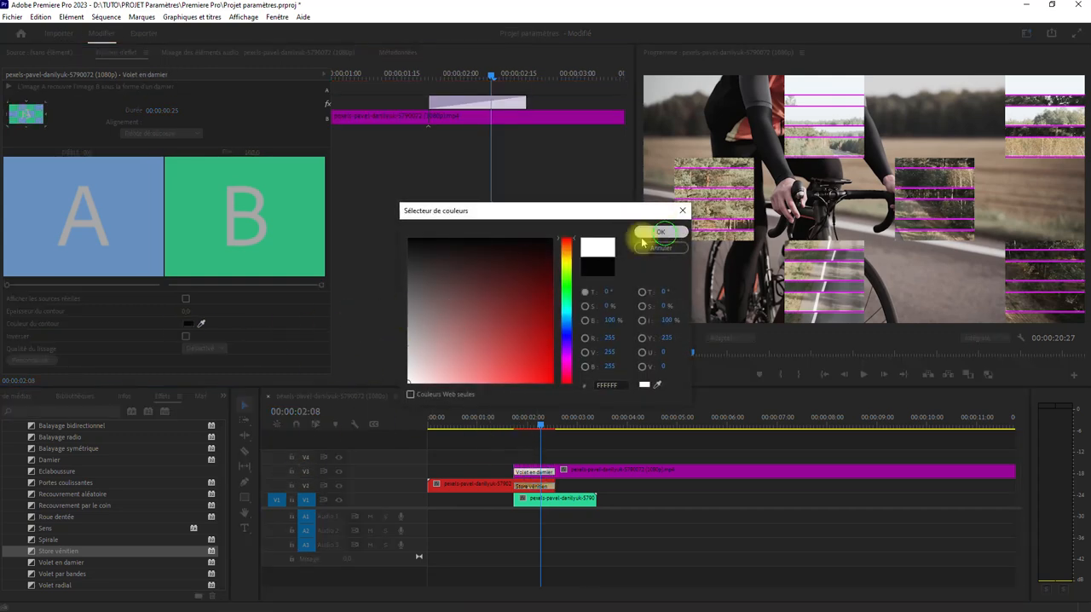
click(661, 234)
drag(189, 308, 331, 334)
Play back the combined Store vénitien and Volet en damier transitions several times to check their coloured contours
click(482, 423)
key(space)
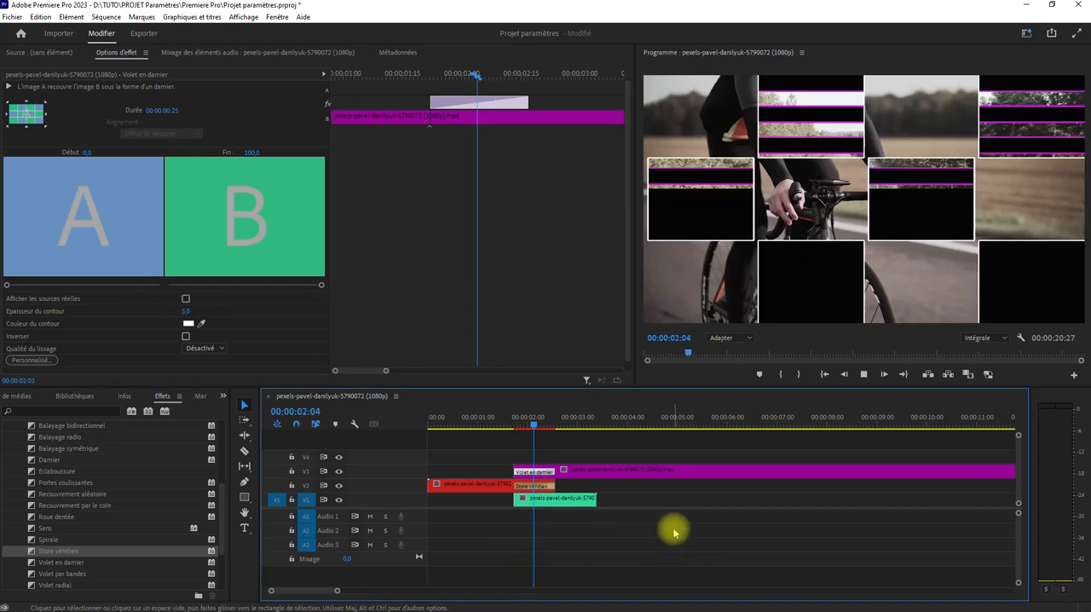
click(554, 499)
key(space)
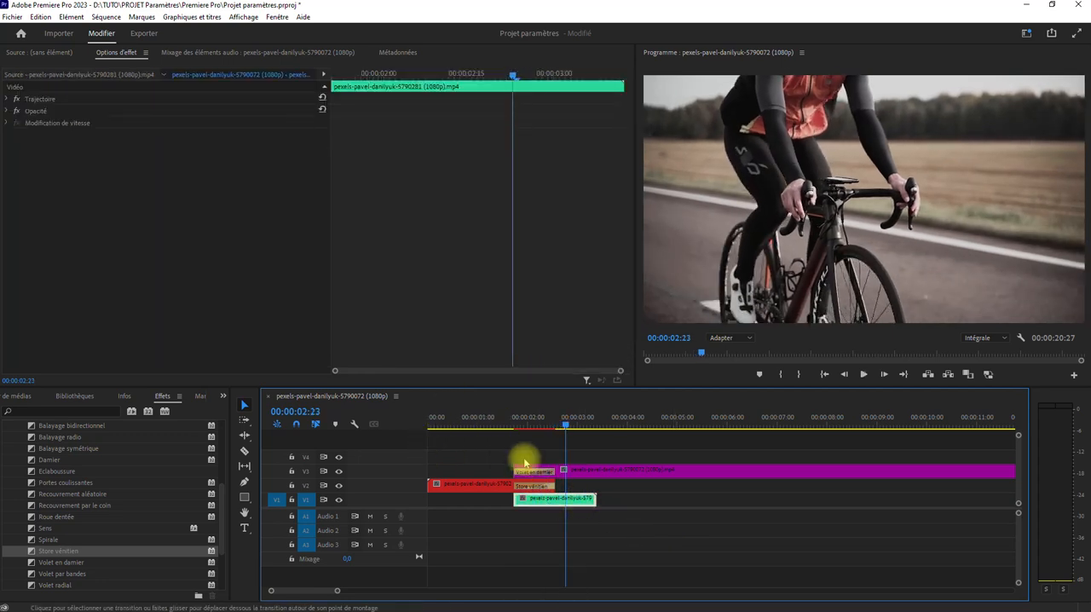
click(493, 418)
key(space)
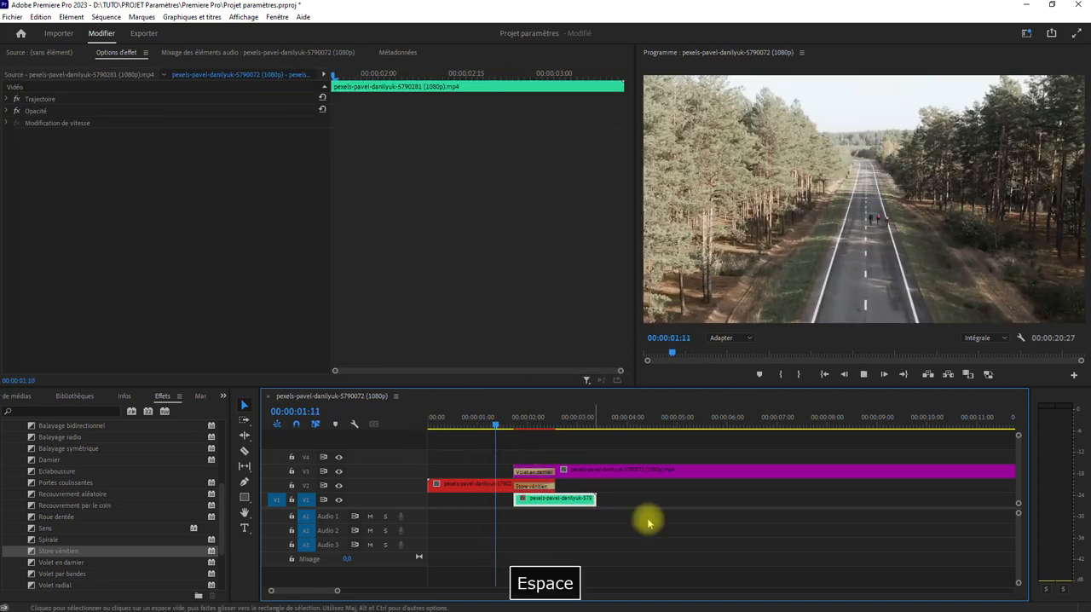
drag(531, 427, 467, 429)
key(space)
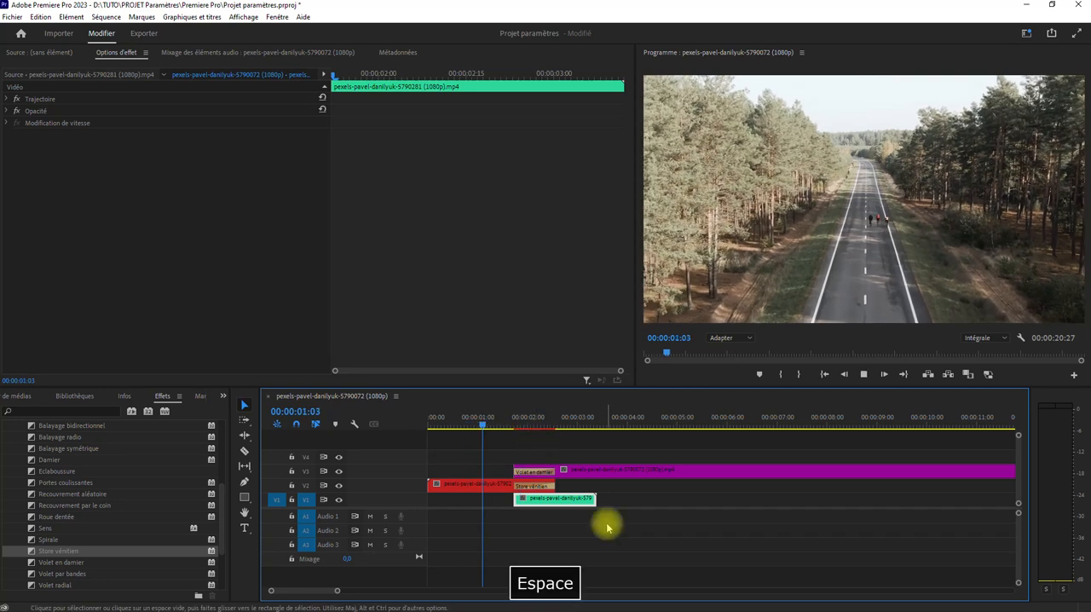
key(space)
drag(522, 429, 488, 428)
key(space)
key(space)
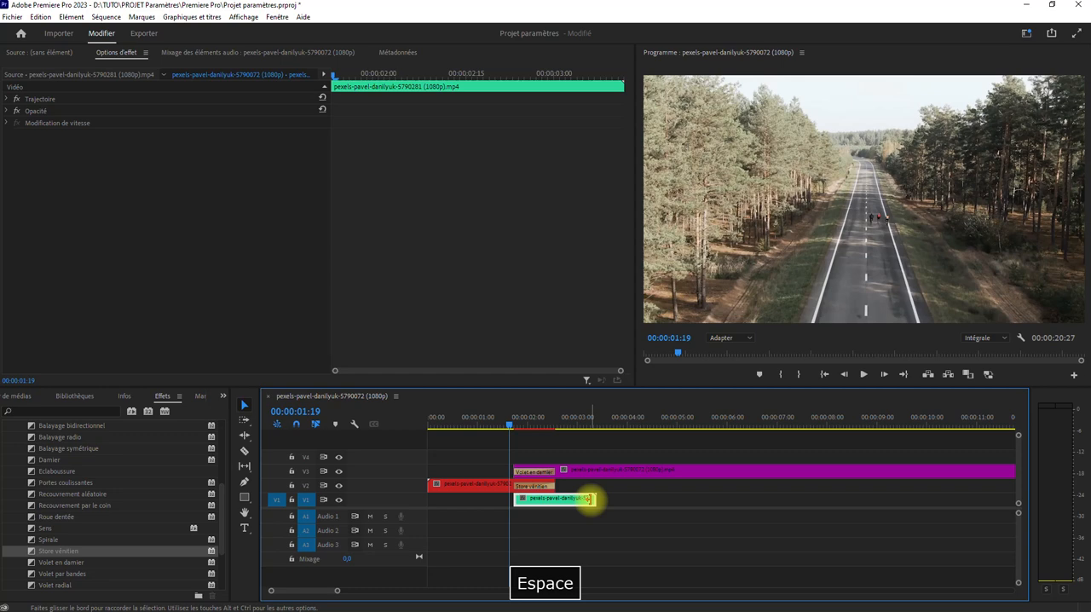
Render the sequence previews and review the combined transitions in playback
key(Return)
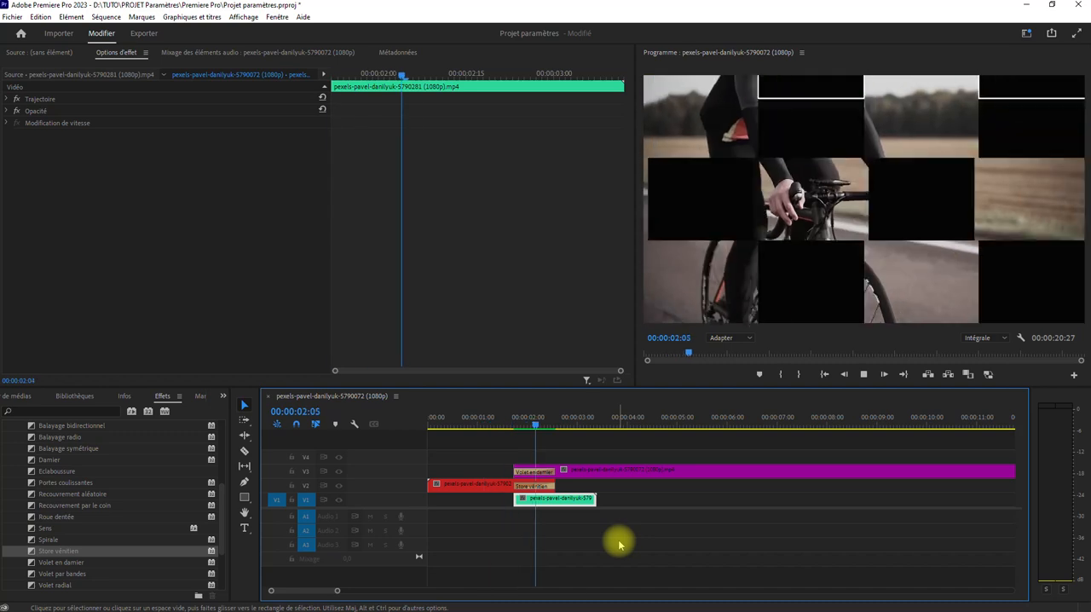
key(space)
click(521, 425)
key(space)
key(space)
click(523, 426)
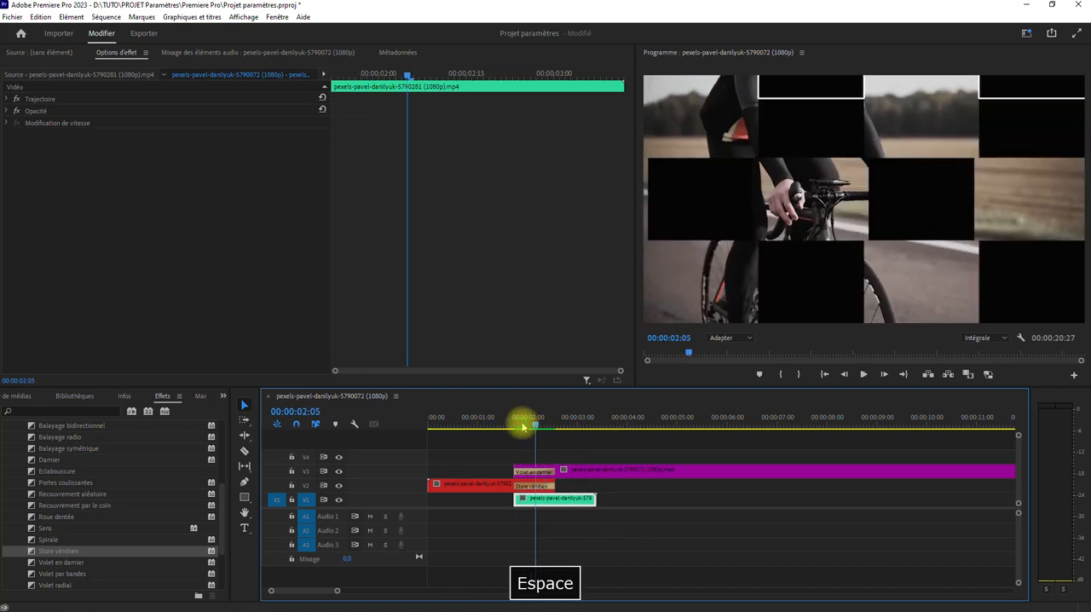
click(537, 484)
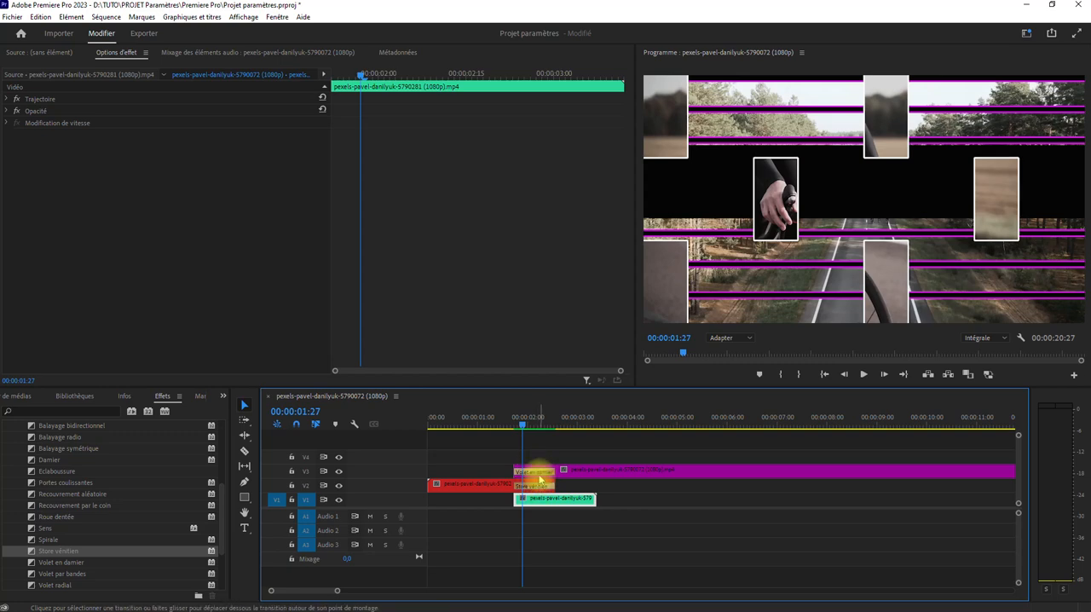
drag(526, 431, 480, 434)
key(space)
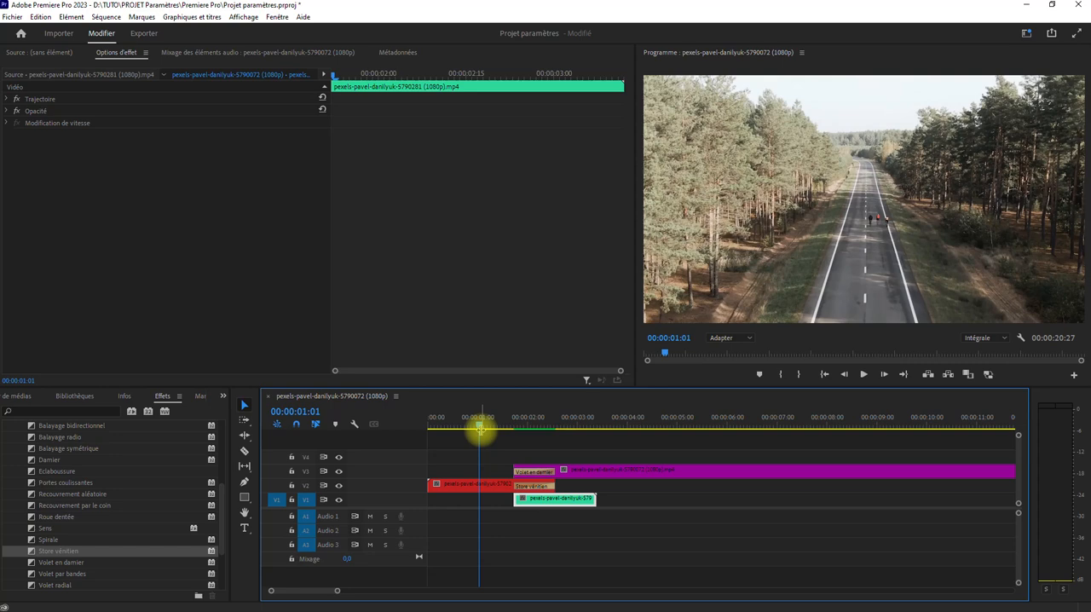
Delete the Volet en damier and Store vénitien transitions and the road segment on V1
key(Delete)
click(544, 489)
key(Delete)
click(549, 500)
key(Delete)
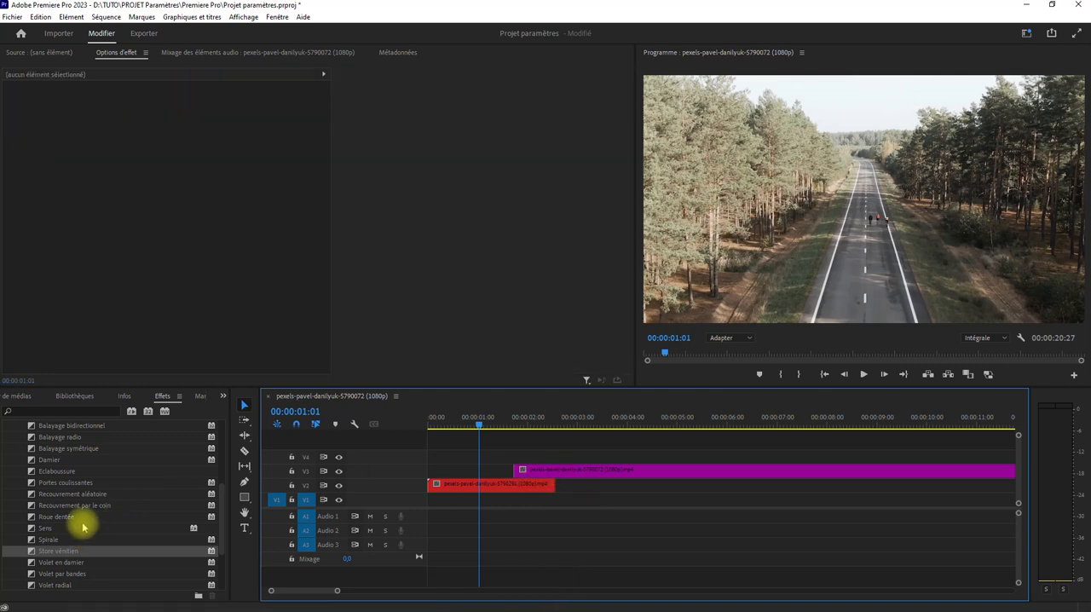
Add the Zoom avant-arrière video transition to the start of the cyclist clip on V3
scroll(62, 484, up, 2)
click(14, 484)
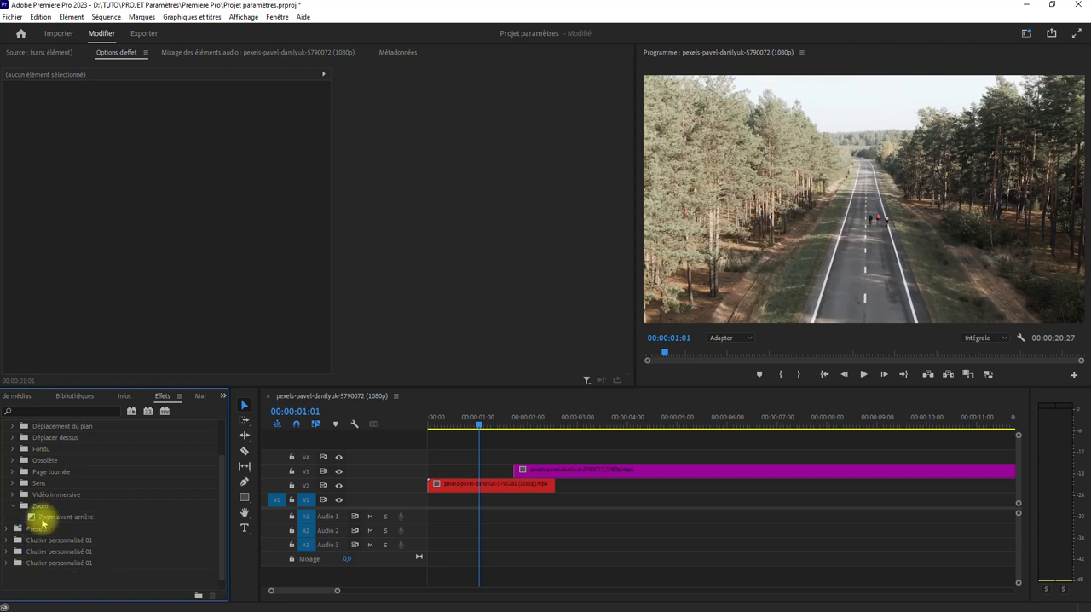
drag(32, 520, 527, 475)
key(space)
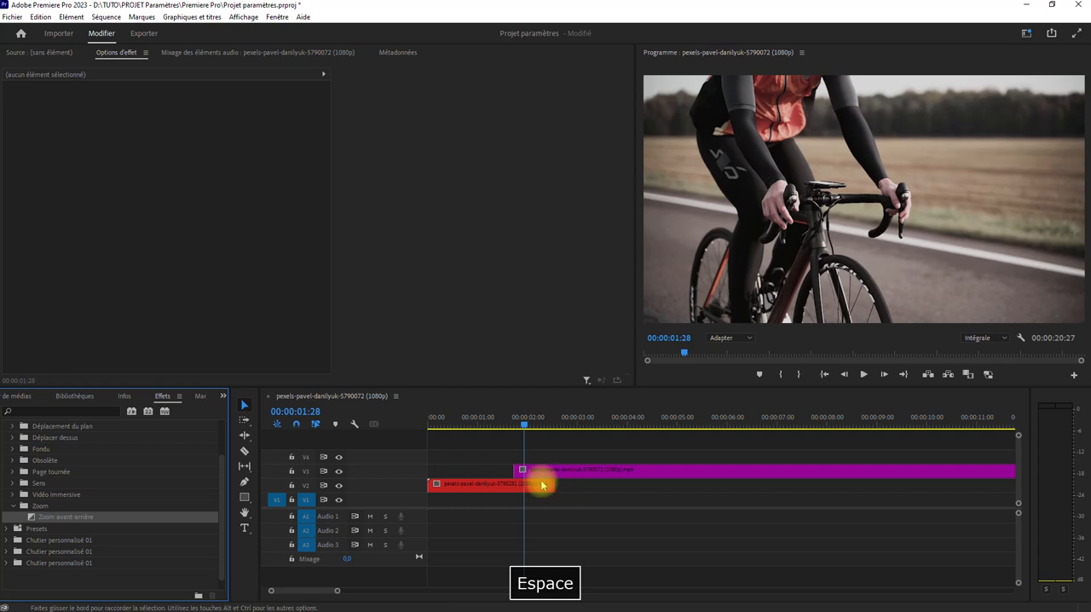
drag(33, 519, 536, 476)
drag(33, 520, 516, 465)
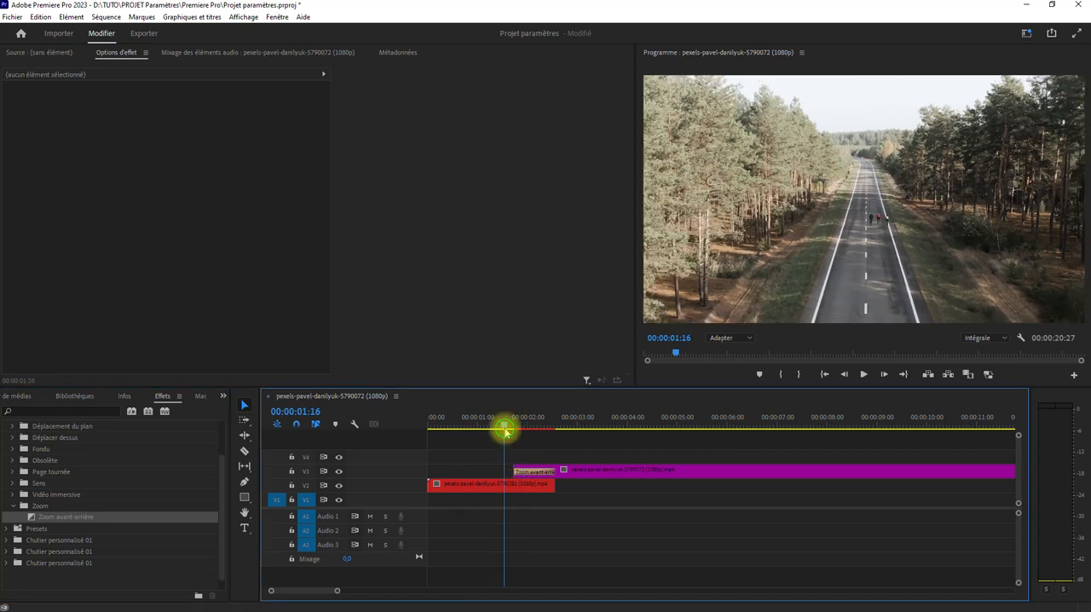
Preview the Zoom avant-arrière transition between the road and cyclist clips and examine its effect settings
click(576, 517)
key(space)
key(space)
click(488, 416)
key(space)
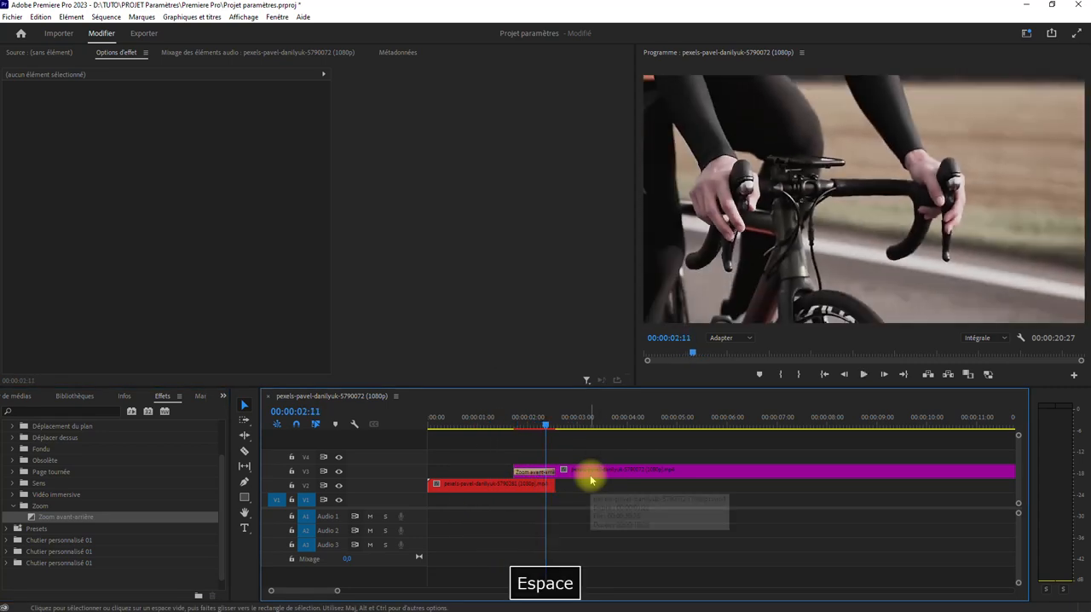
click(532, 422)
click(541, 474)
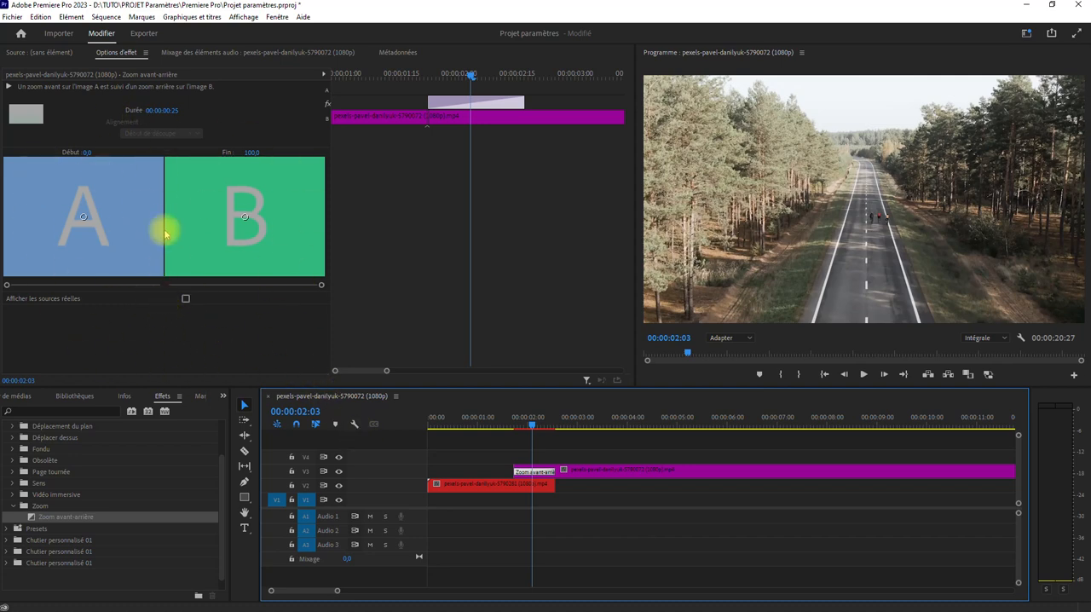
click(510, 418)
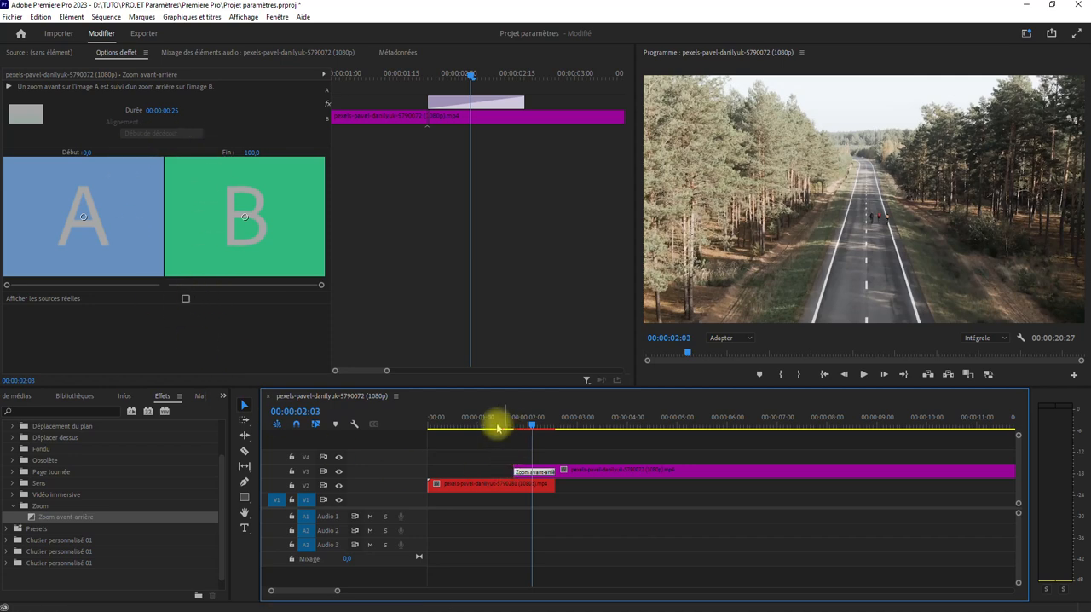
key(space)
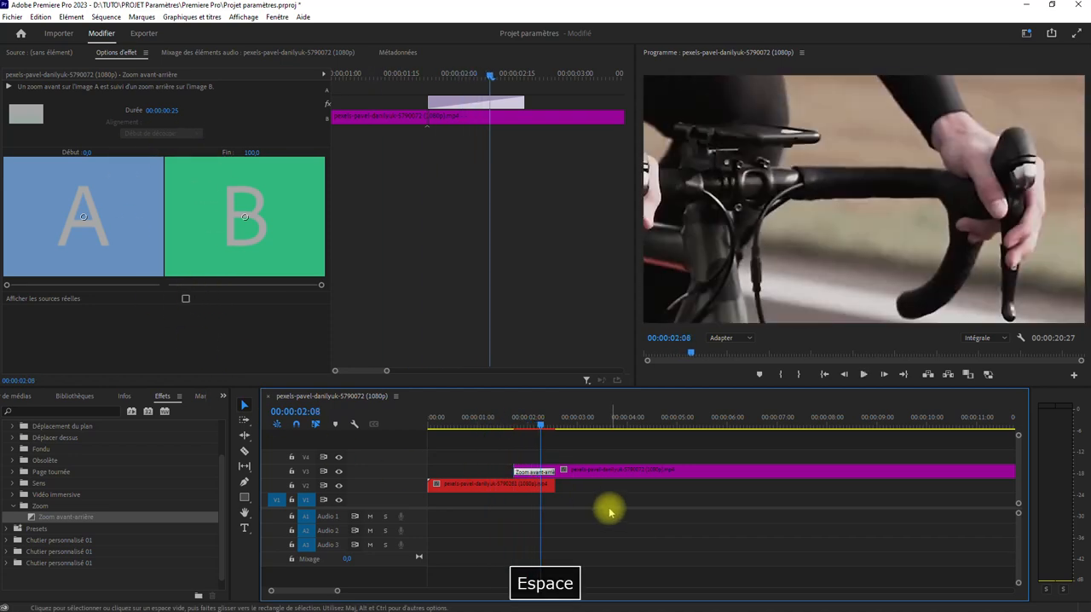
click(500, 422)
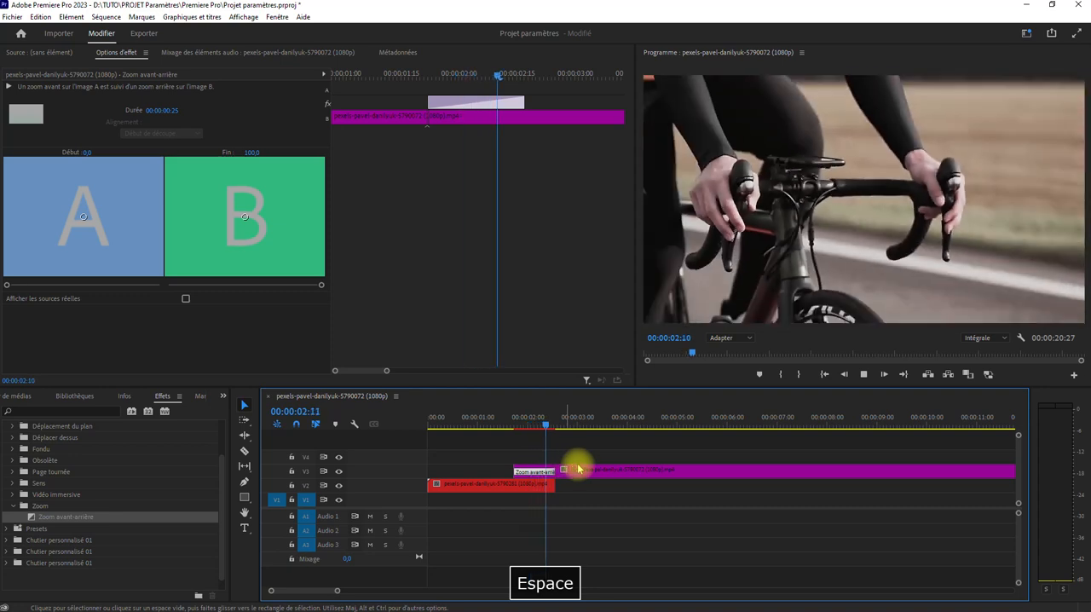
click(529, 420)
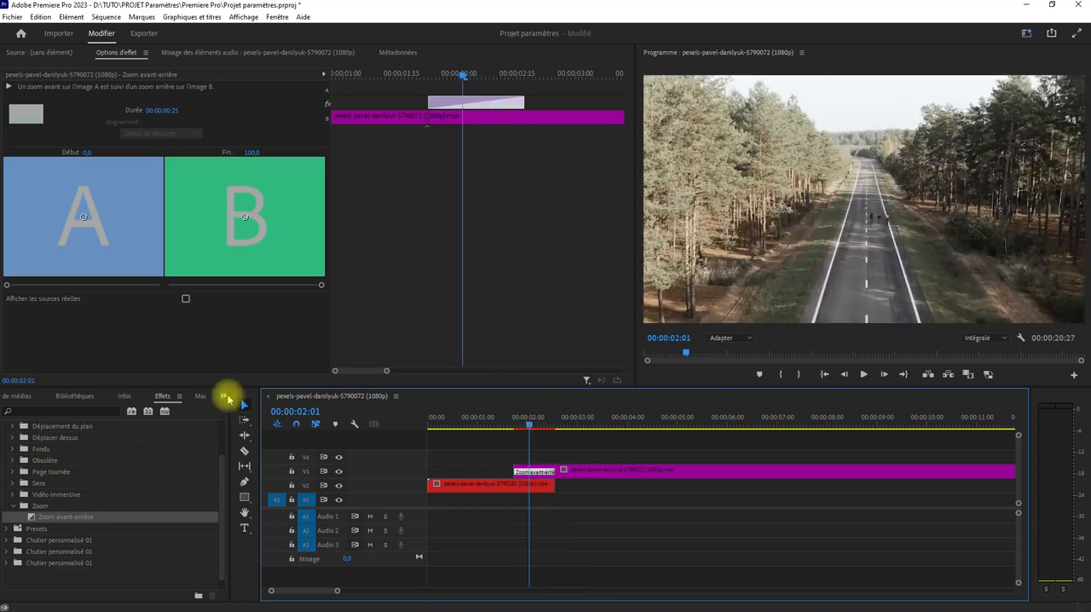
Collapse the Transitions vidéo category to return to the main list of effect categories
click(54, 410)
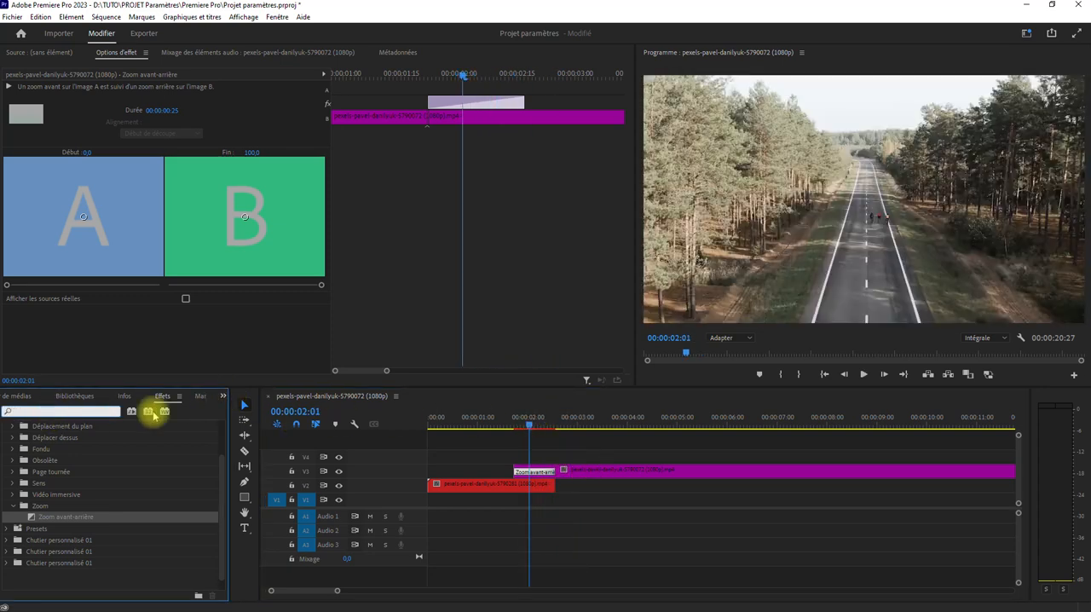
scroll(52, 468, up, 3)
click(10, 483)
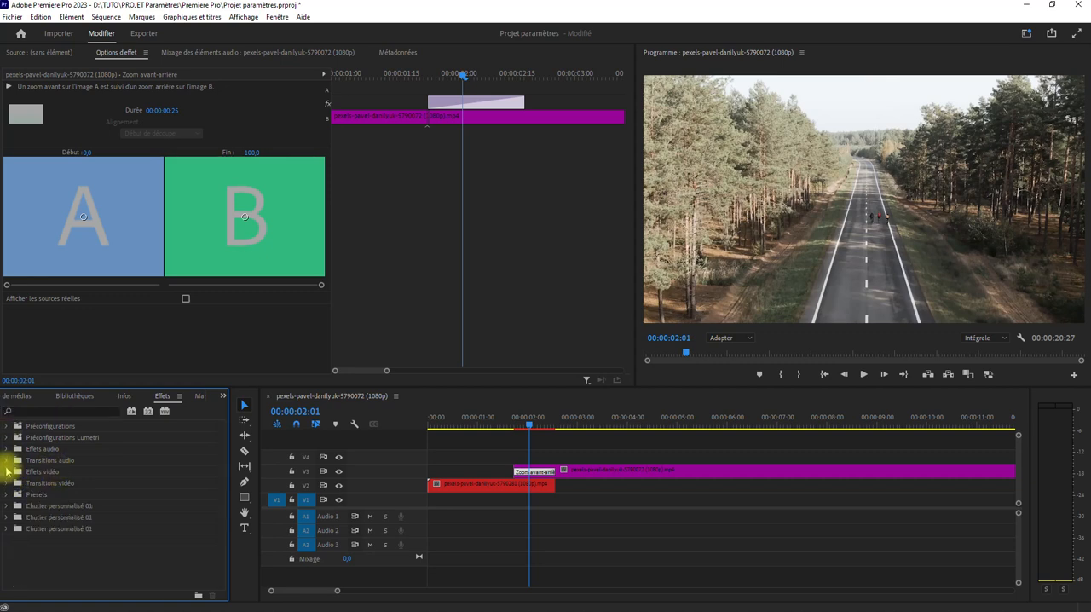
Open the Flou & Netteté category within Effets vidéo, looking into the Générer category along the way
click(7, 471)
scroll(8, 477, down, 2)
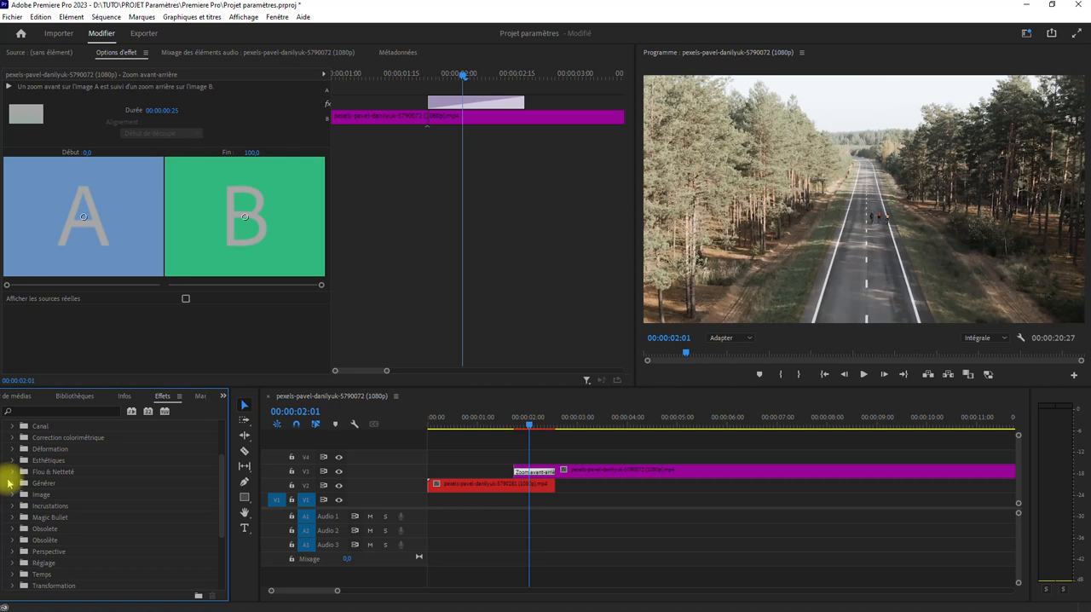
click(11, 483)
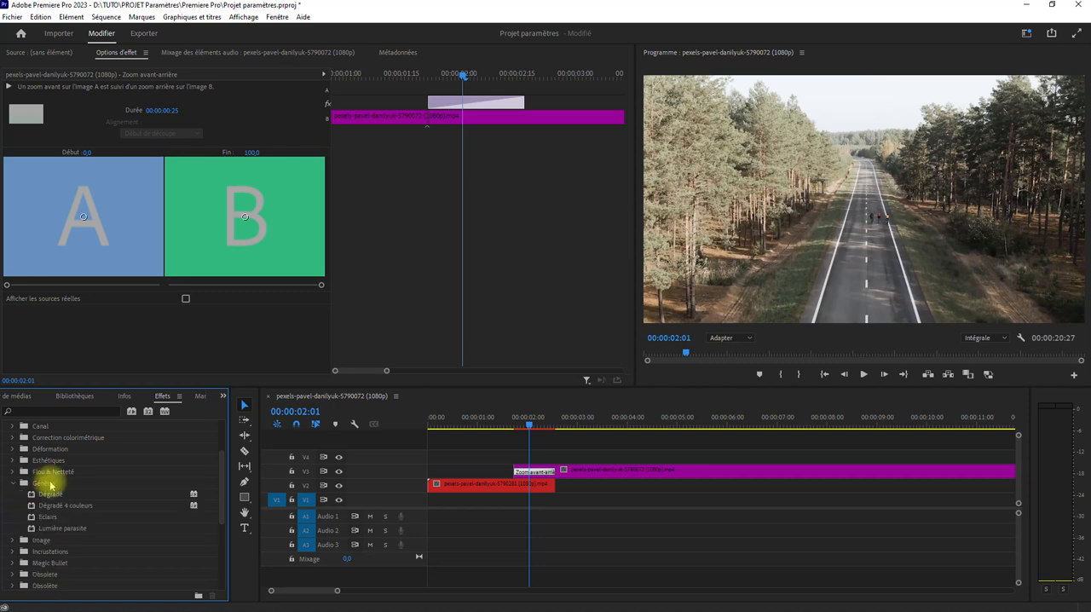
click(12, 483)
scroll(19, 556, down, 3)
scroll(17, 550, up, 3)
click(14, 473)
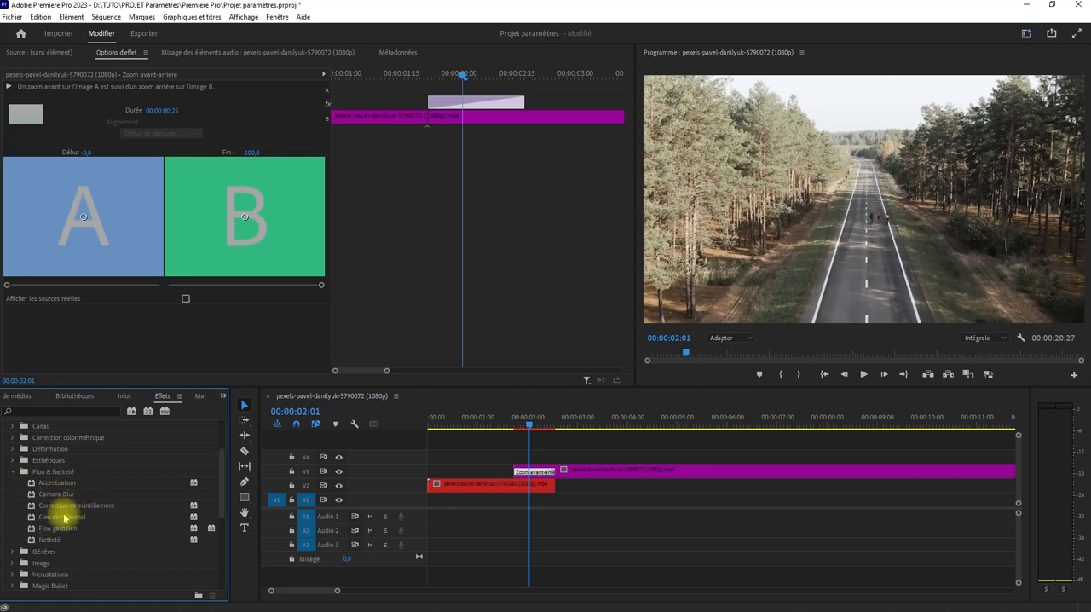
Try Flou directionnel on the V3 cyclist clip with an angle of 10° and a distance of 94, and remove it
drag(66, 519, 532, 469)
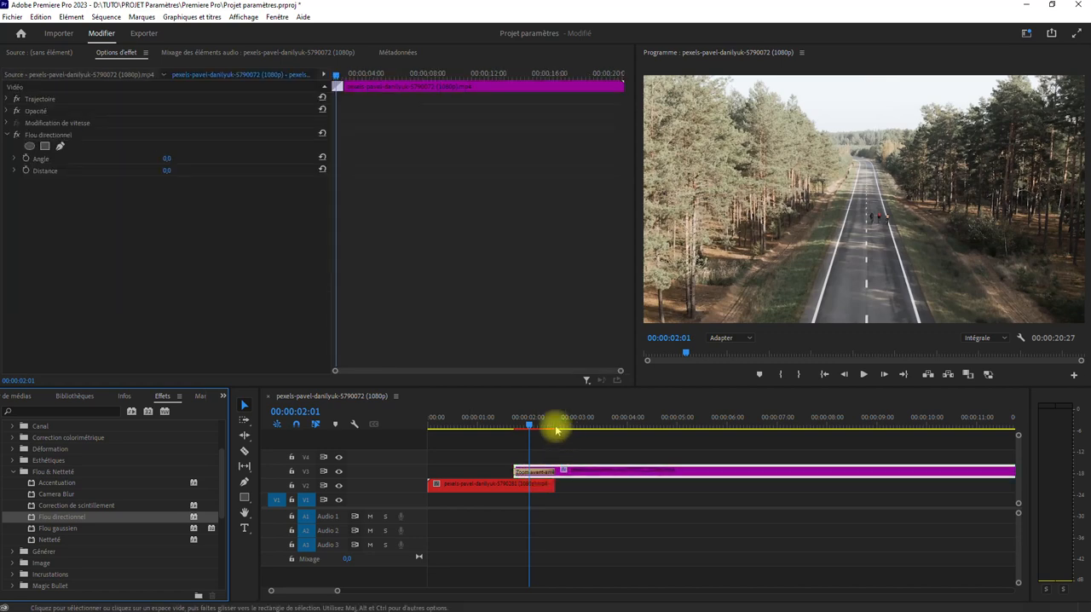
click(166, 160)
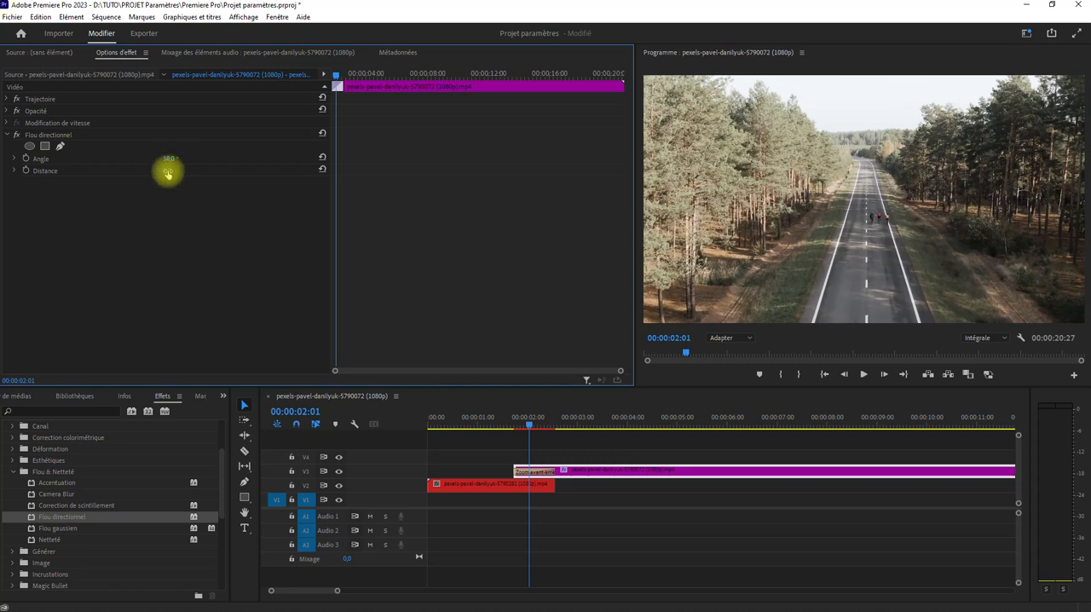
drag(540, 424, 594, 424)
drag(171, 160, 132, 160)
click(59, 135)
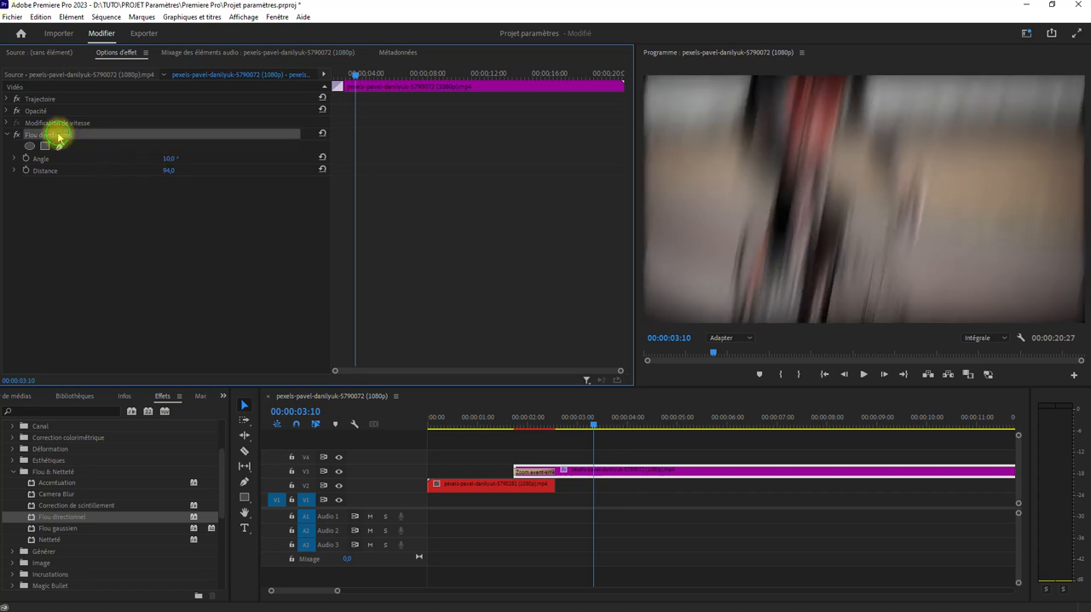
key(Delete)
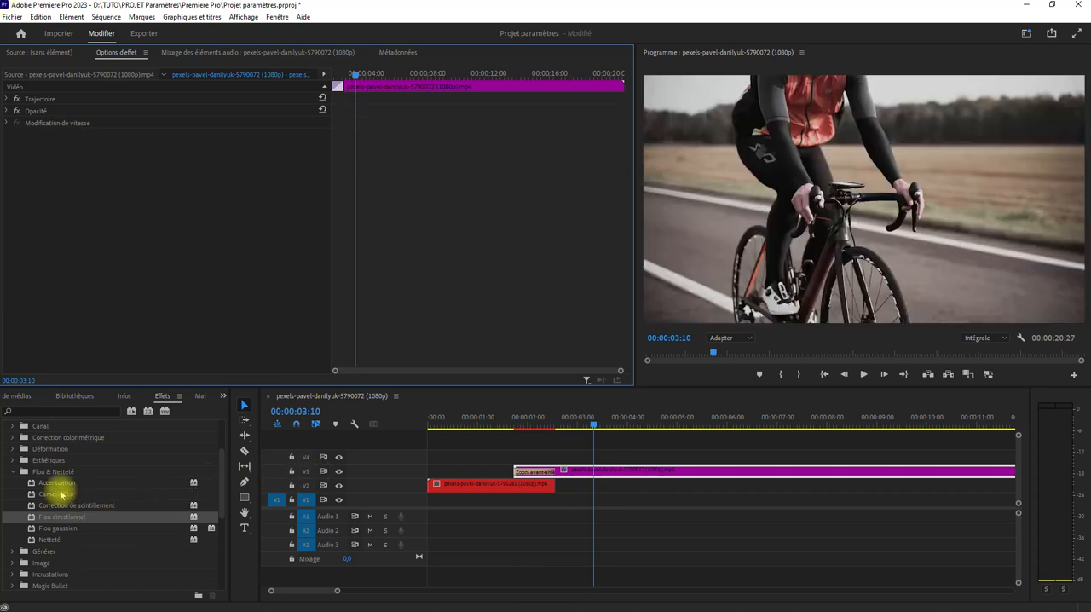
Try Camera Blur on the V3 cyclist clip with Percent Blur at 13, and remove the effect
drag(62, 496, 623, 470)
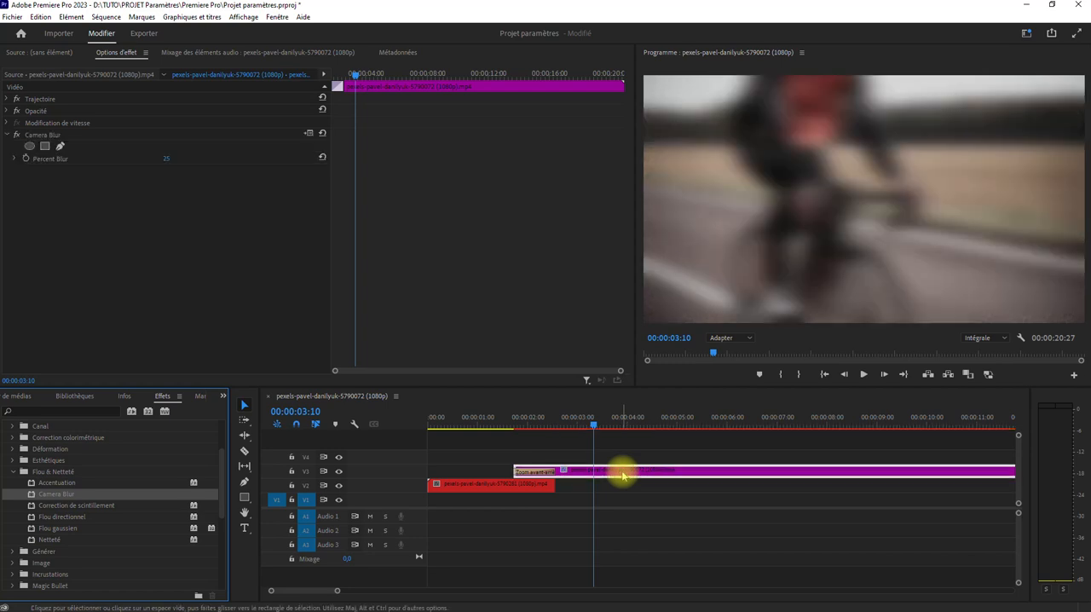
drag(164, 159, 140, 158)
click(529, 427)
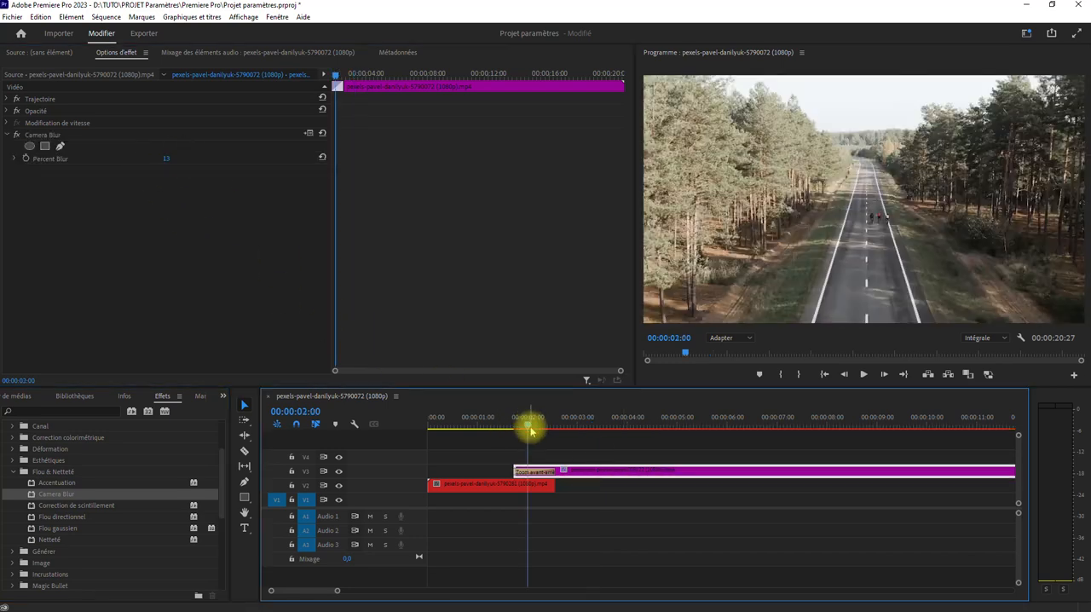
click(610, 427)
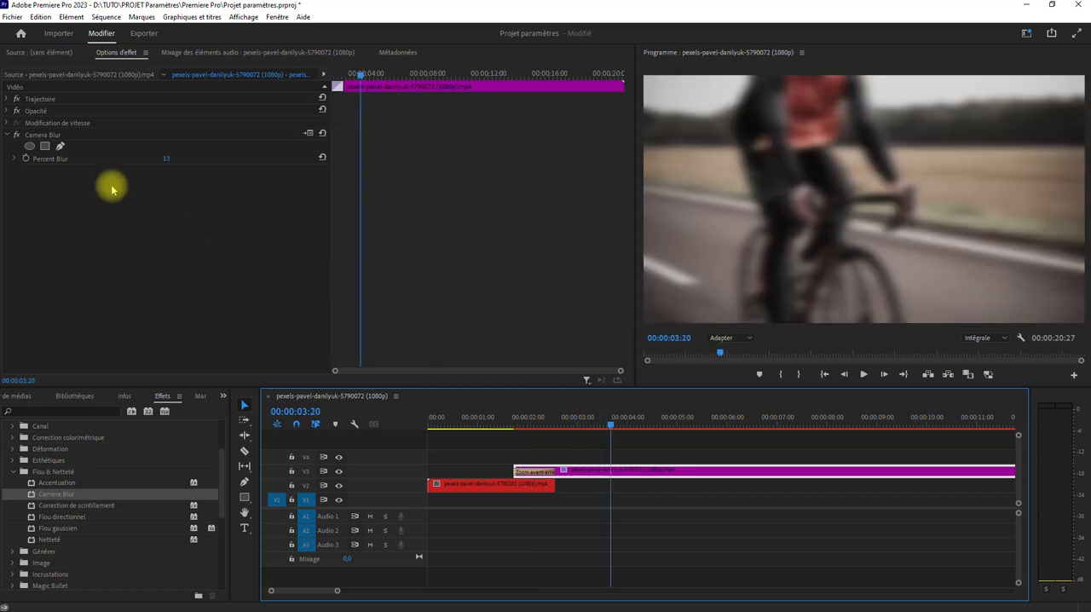
key(Delete)
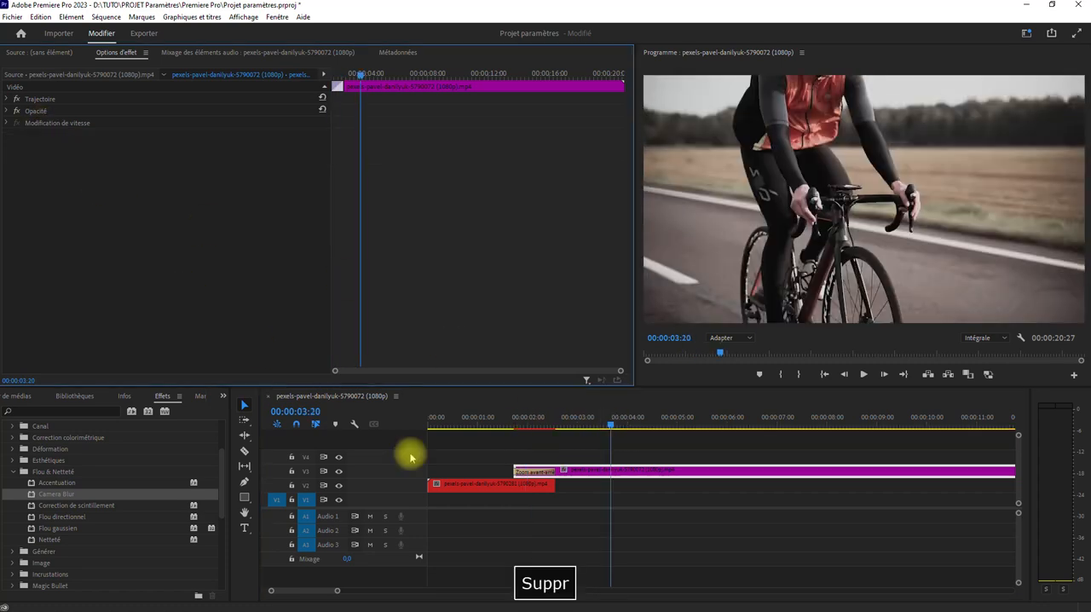
Apply Camera Blur to the V2 road clip and split that clip at the start of the Zoom avant-arrière transition
click(512, 427)
click(524, 486)
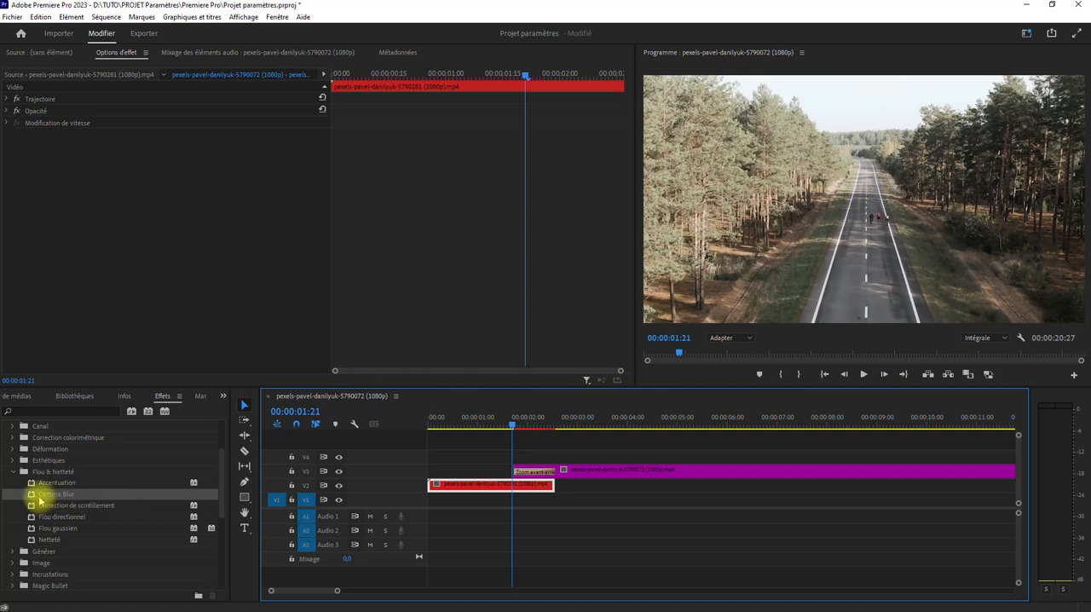
drag(32, 498, 537, 487)
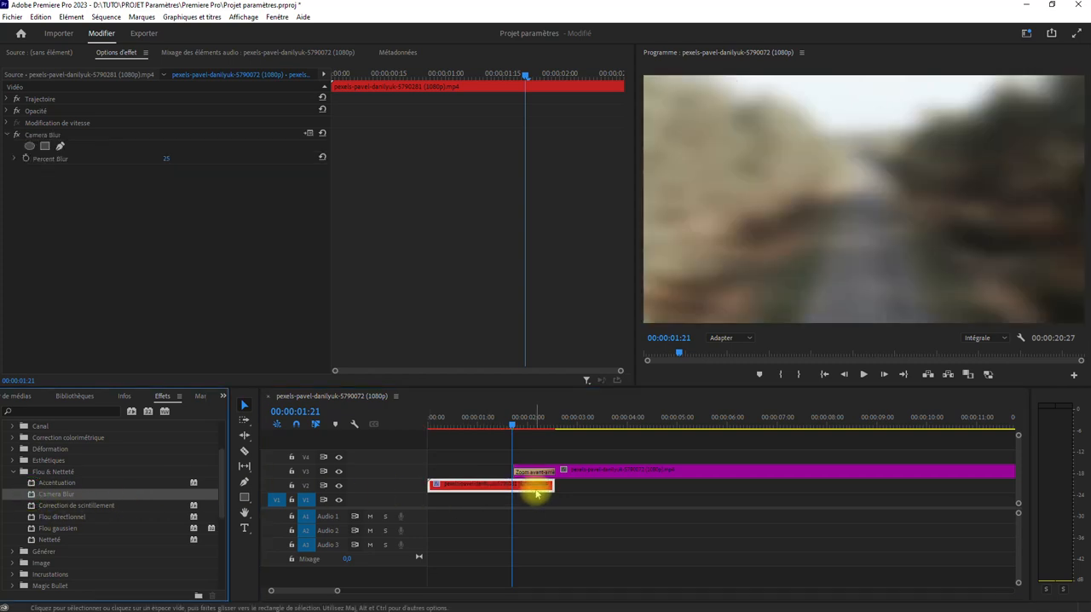
mouse_move(272, 591)
mouse_down()
mouse_move(294, 590)
mouse_move(284, 590)
mouse_up()
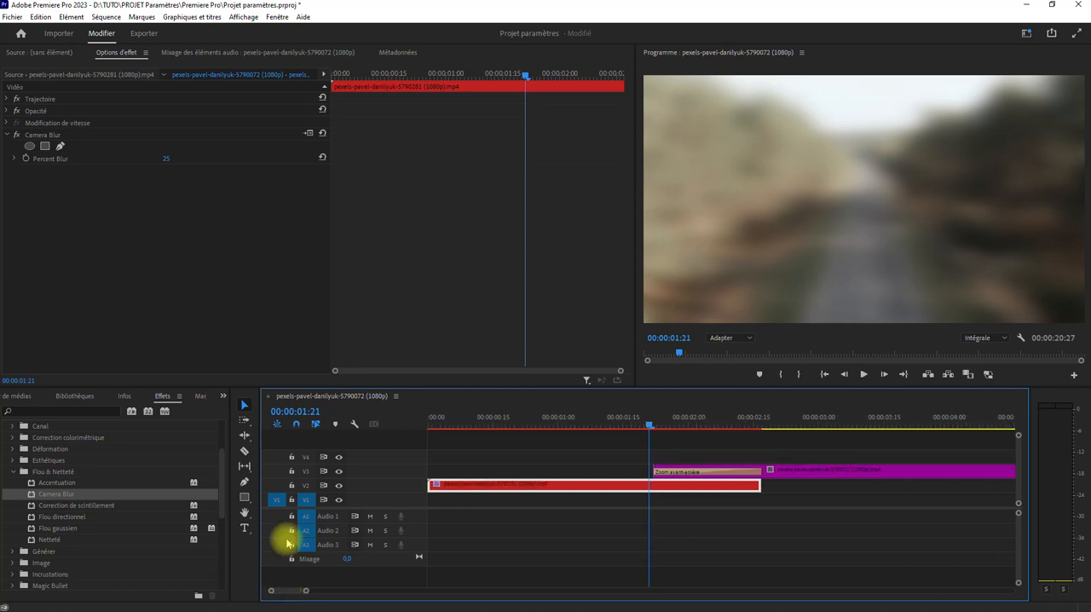
click(246, 451)
click(655, 483)
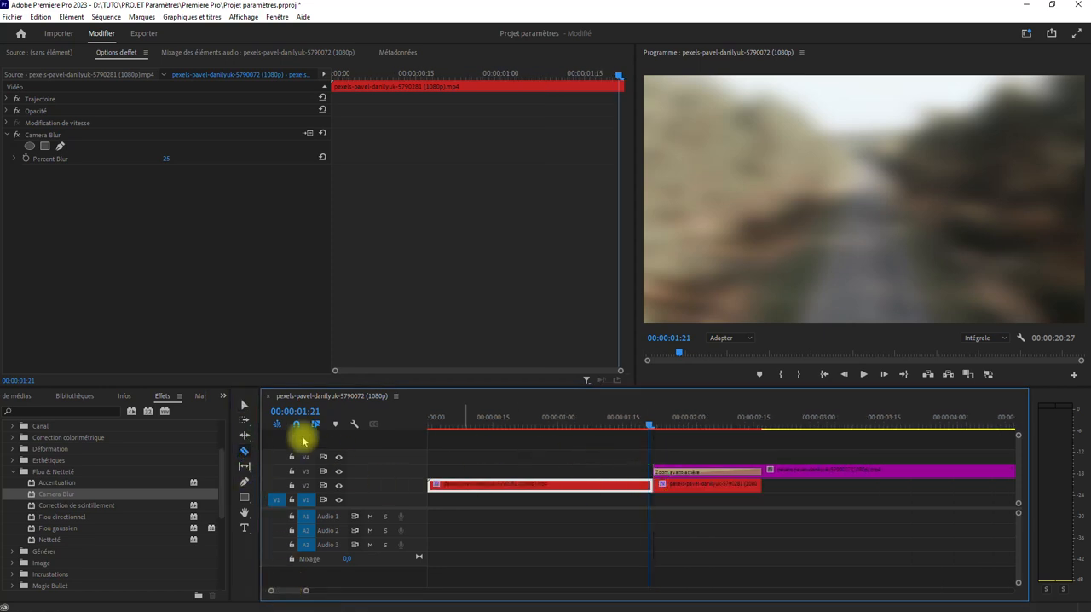
Remove Camera Blur from the first road segment and preview the transition with only the second segment blurred
click(245, 404)
click(594, 489)
key(Delete)
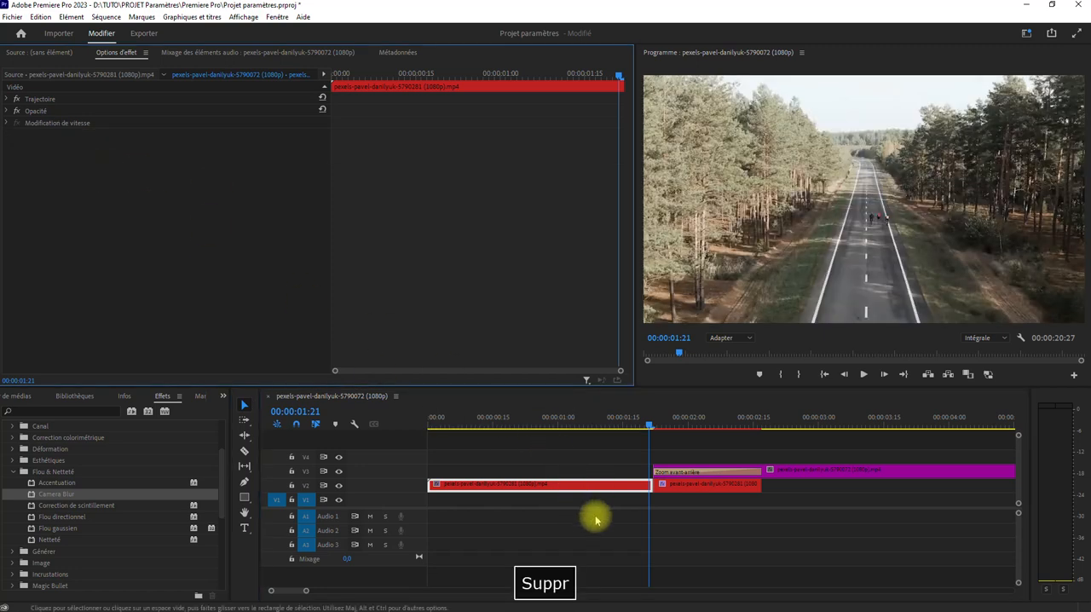
click(678, 492)
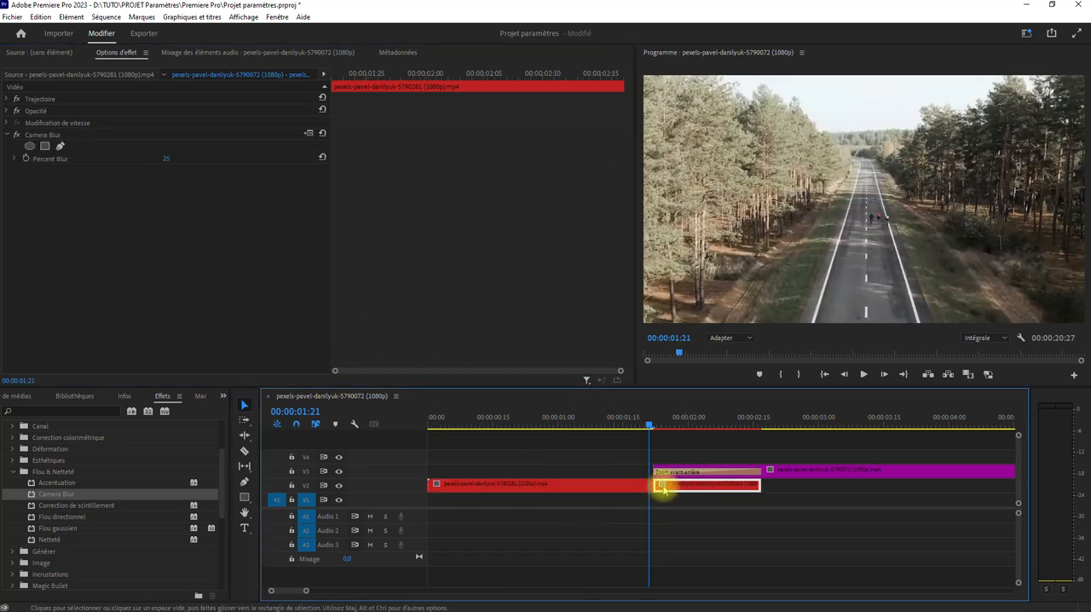
key(space)
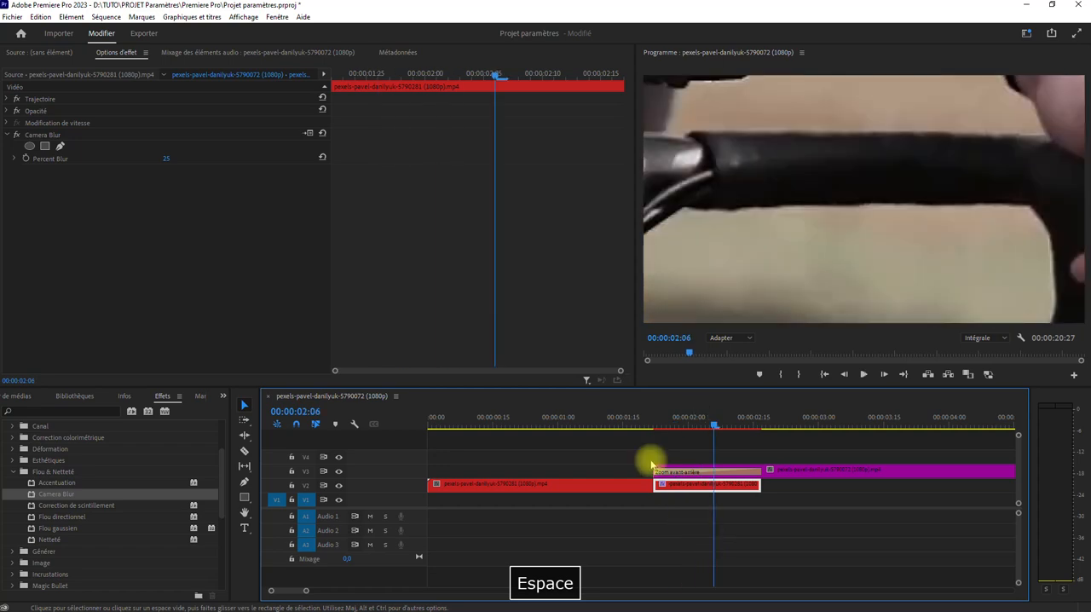
click(622, 422)
key(space)
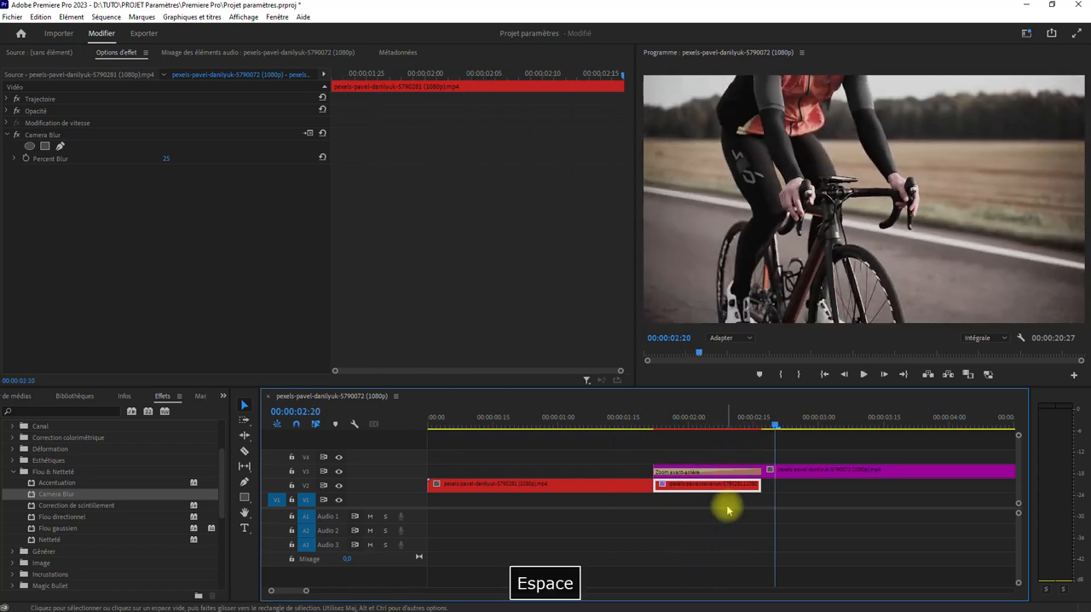
Delete the second road segment on V2 and extend the first segment to the end of the transition
key(Delete)
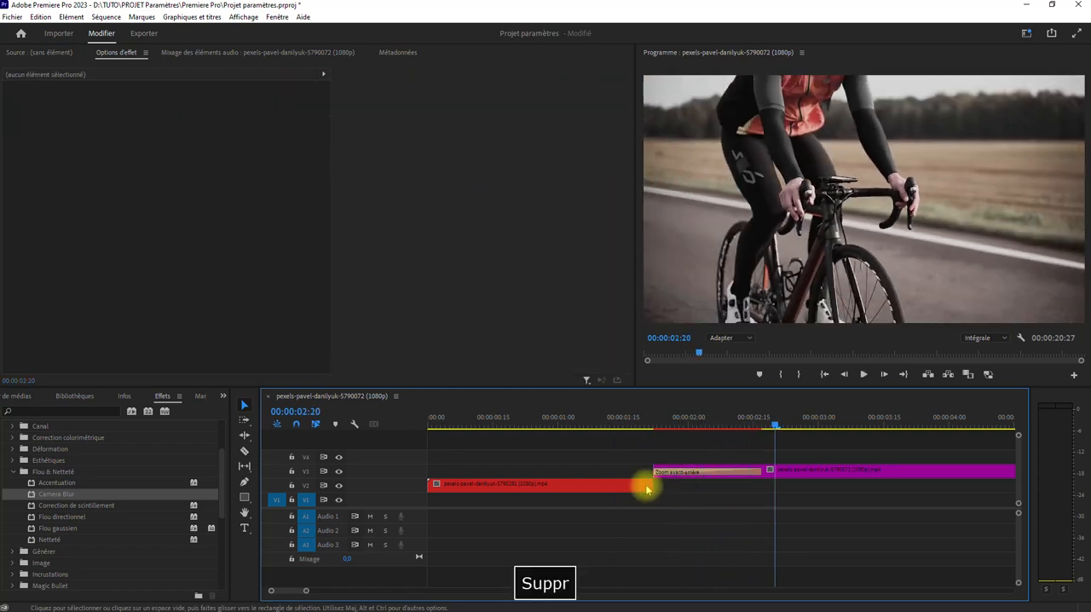
drag(649, 484, 761, 487)
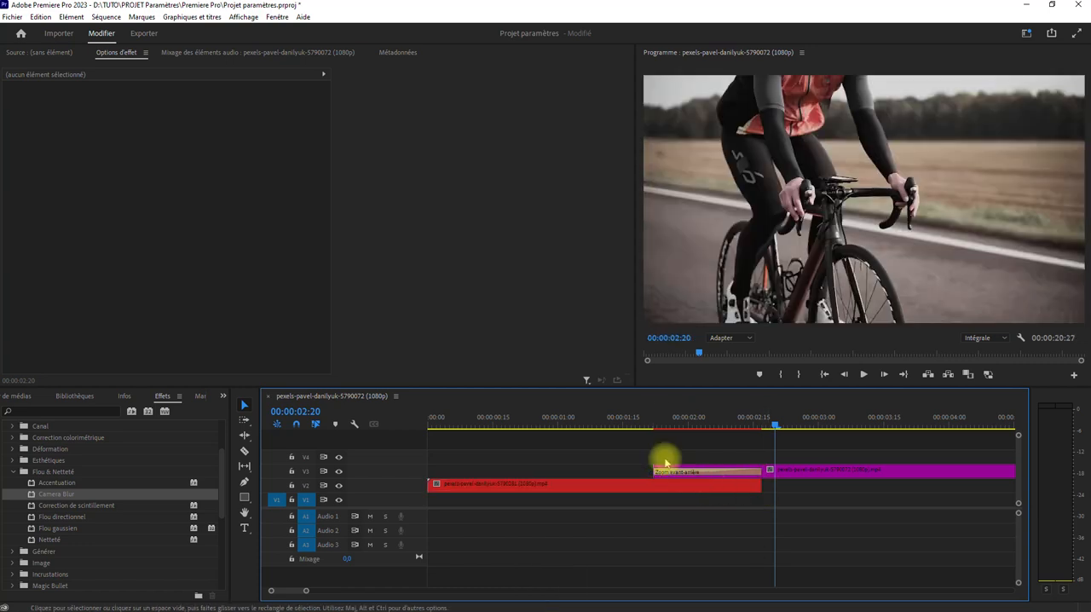
Apply Camera Blur to the V2 road clip and keyframe Percent Blur from 0 at 00:00:01:22 to 50 at 00:00:02:17
click(650, 418)
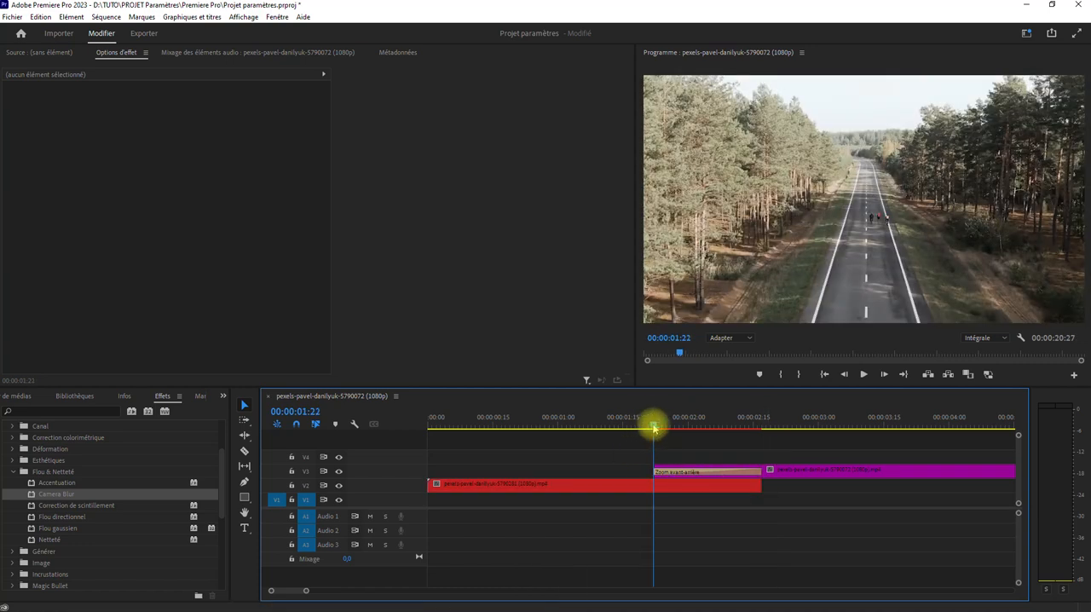
drag(31, 495, 658, 486)
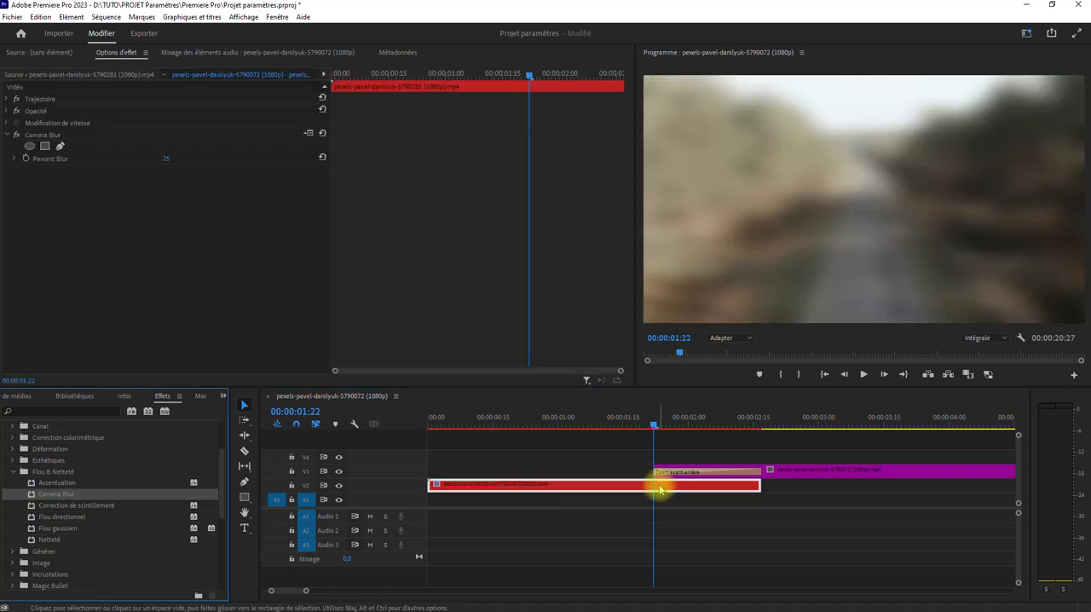
drag(173, 157, 166, 161)
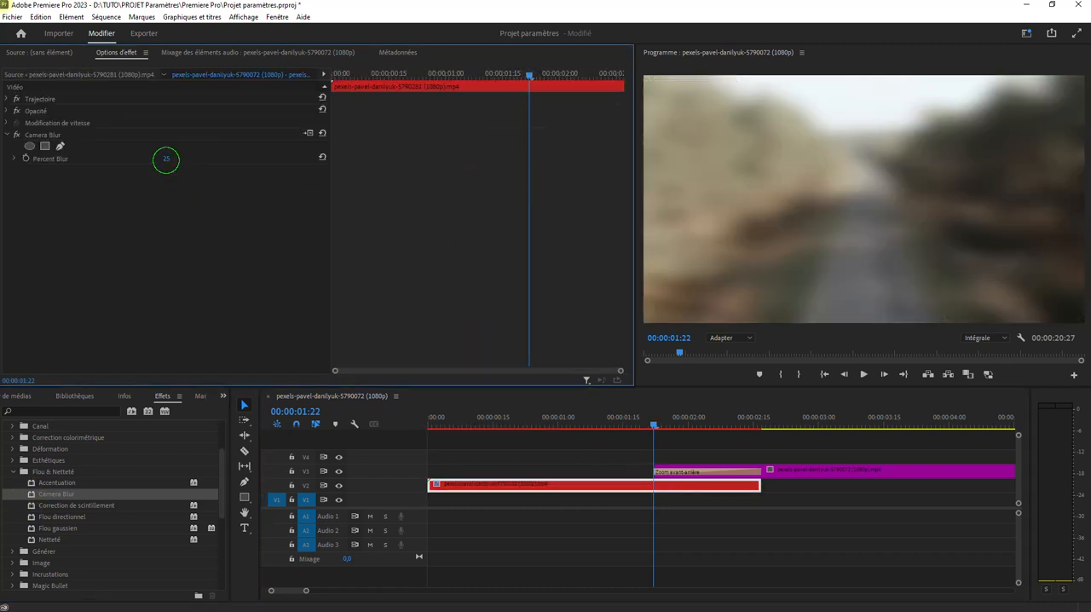
click(24, 158)
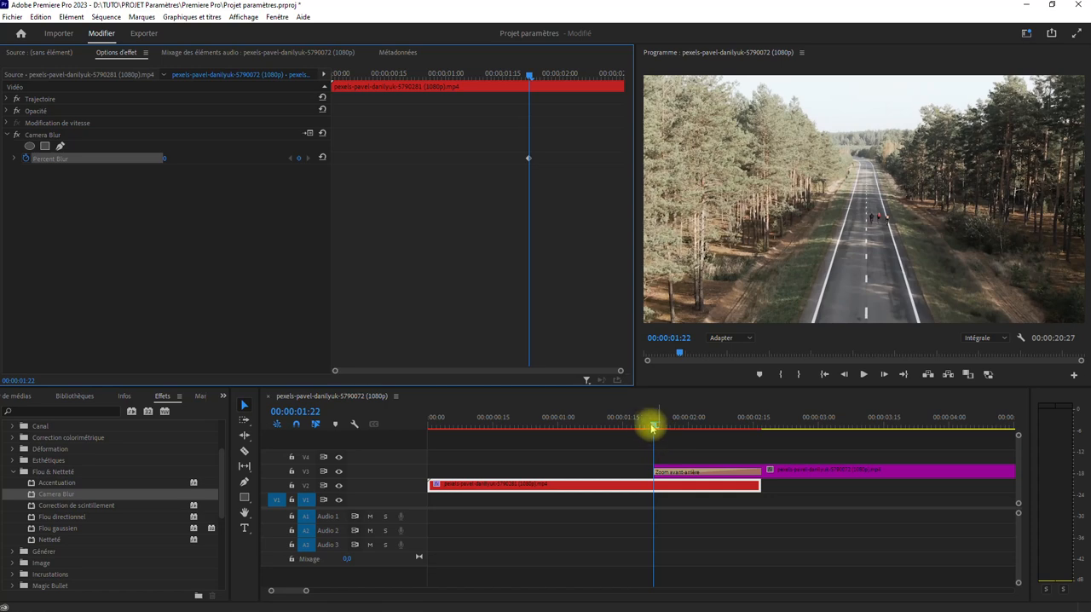
drag(653, 426, 761, 418)
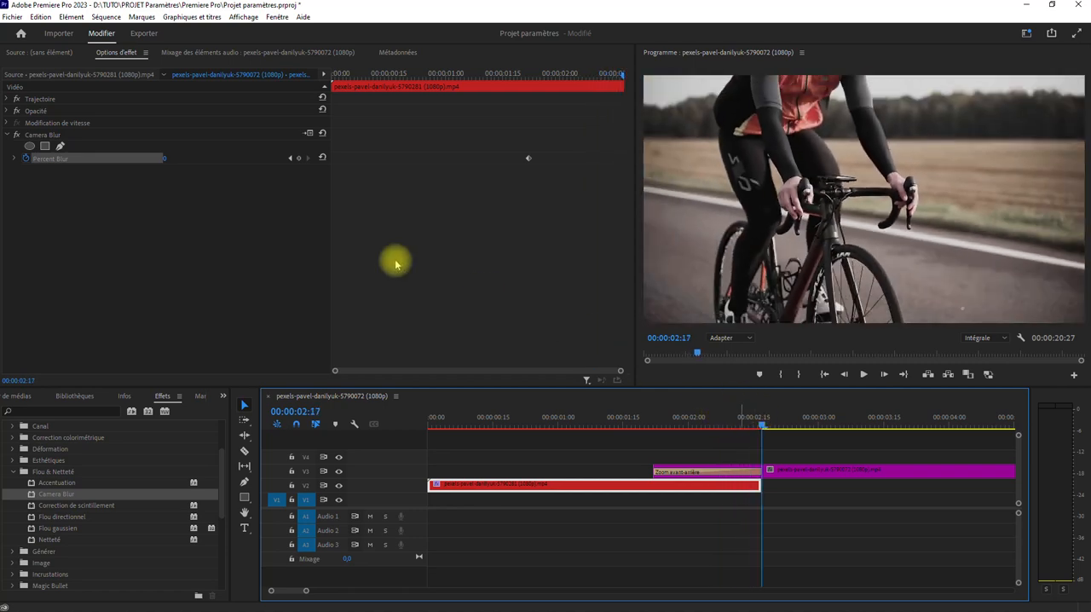
click(178, 158)
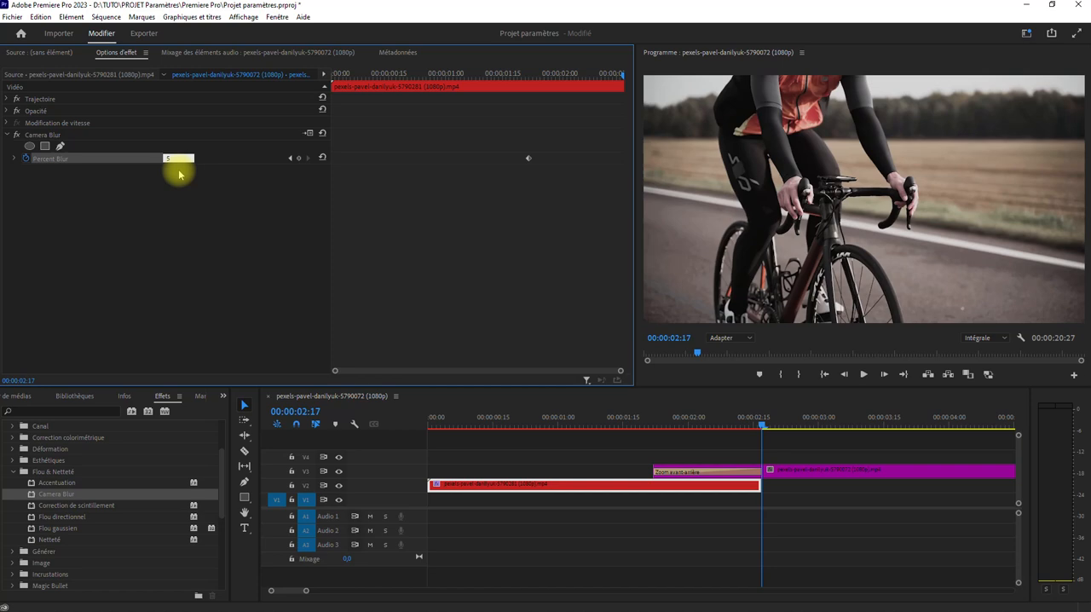
key(Return)
Keyframe the V3 cyclist clip's Opacité from 0% at 00:00:01:22 to 100% at 00:00:02:15
click(660, 422)
mouse_move(663, 425)
mouse_down()
mouse_move(760, 419)
mouse_move(653, 420)
mouse_up()
click(780, 473)
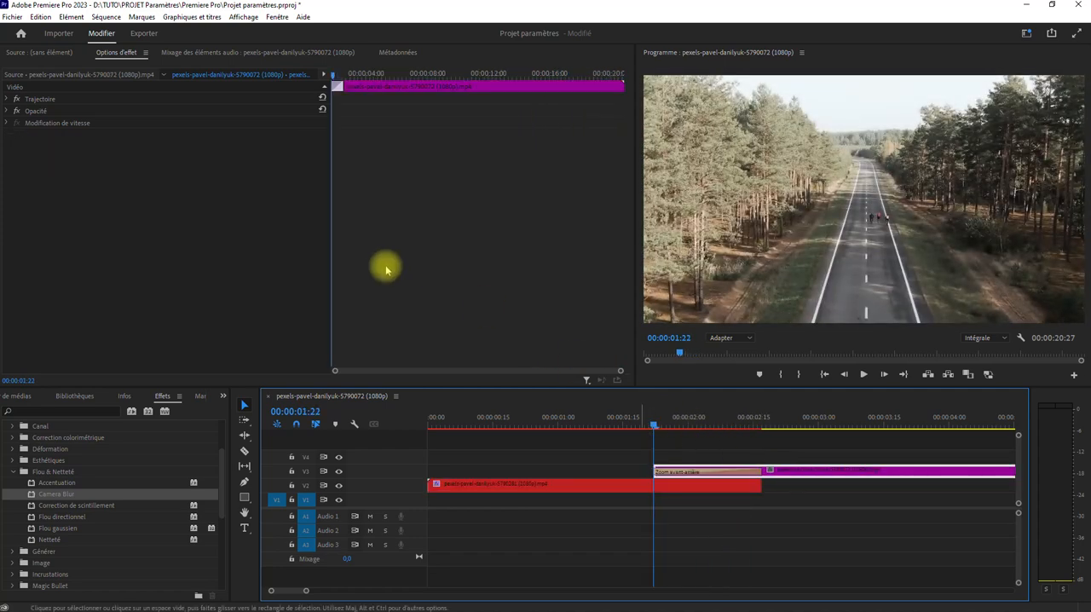
click(8, 111)
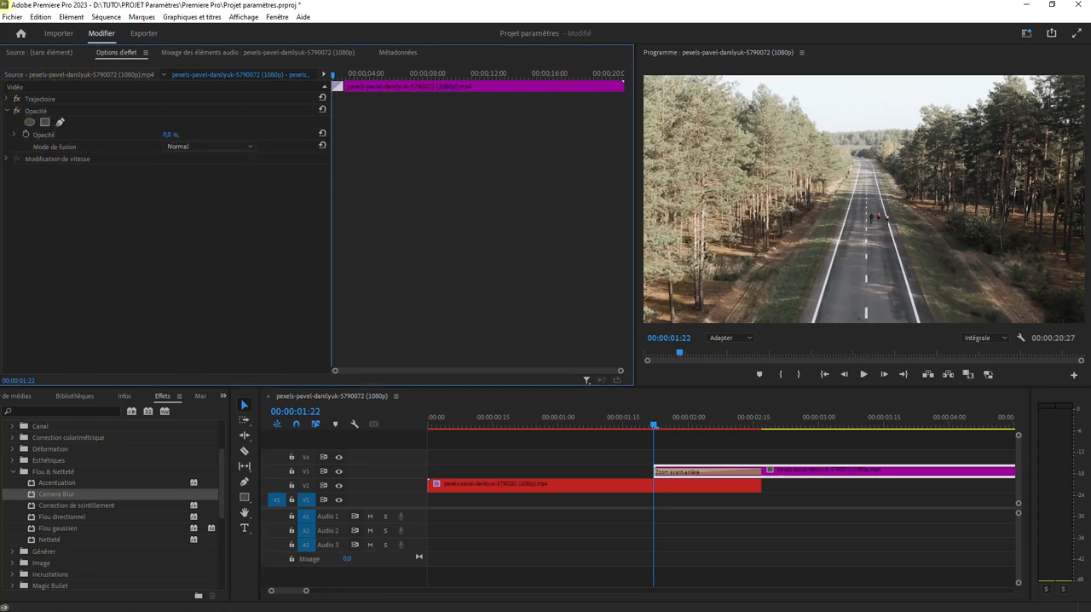
drag(337, 81, 175, 139)
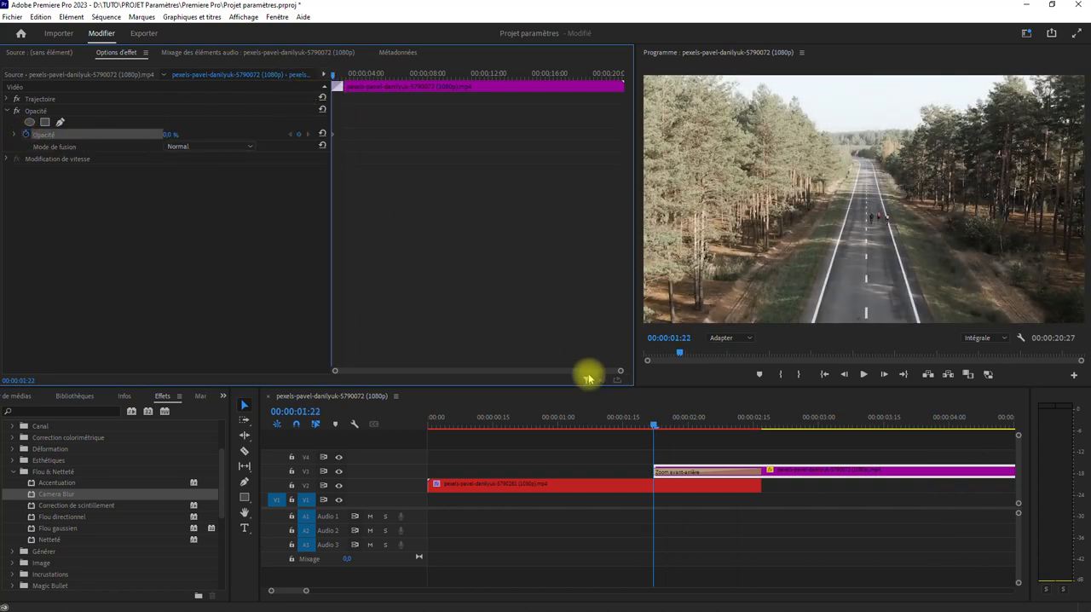
drag(660, 424, 757, 430)
click(169, 141)
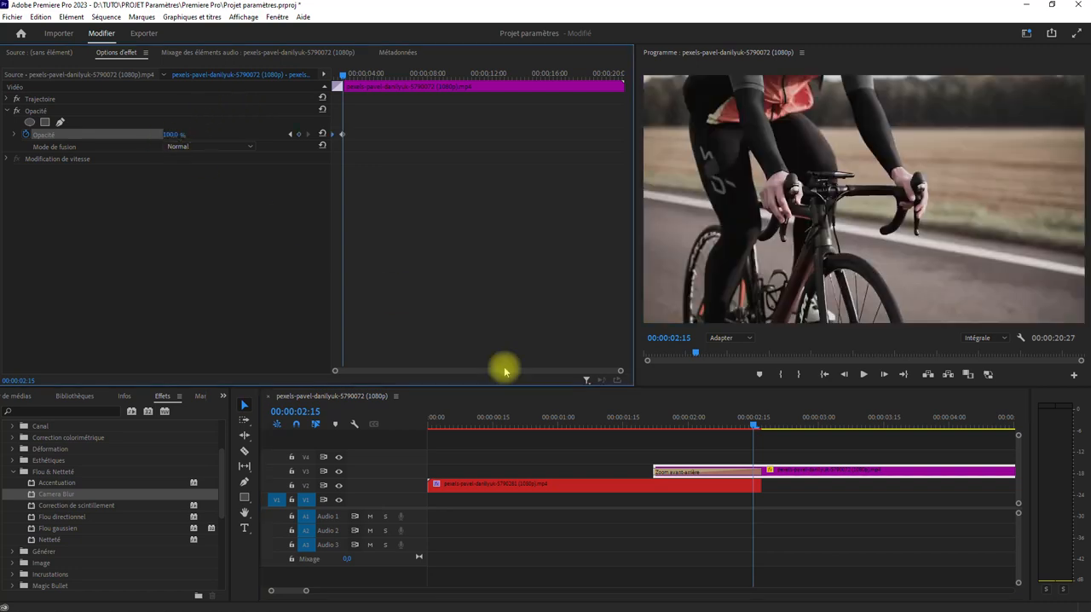
Preview the Zoom avant-arrière transition with the road clip's blur and the cyclist clip's opacity animation
mouse_move(755, 429)
mouse_down()
mouse_move(663, 429)
mouse_move(754, 428)
mouse_up()
drag(667, 434, 628, 433)
key(space)
key(space)
click(637, 426)
key(space)
key(space)
Shorten the Zoom avant-arrière transition to 00:00:00:20 and play it back from just before its start
click(738, 466)
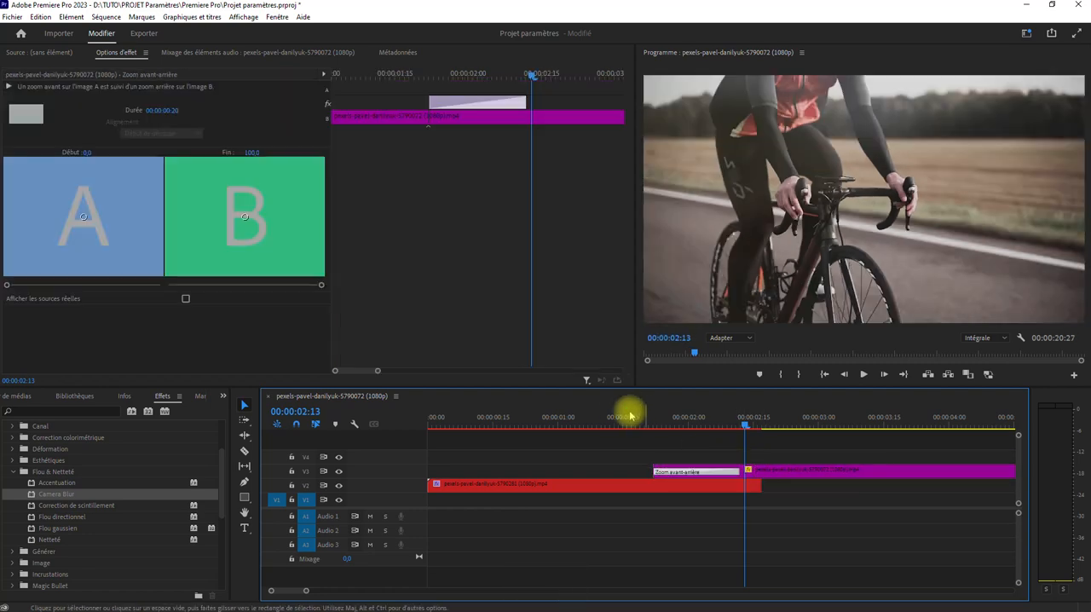
click(614, 418)
key(space)
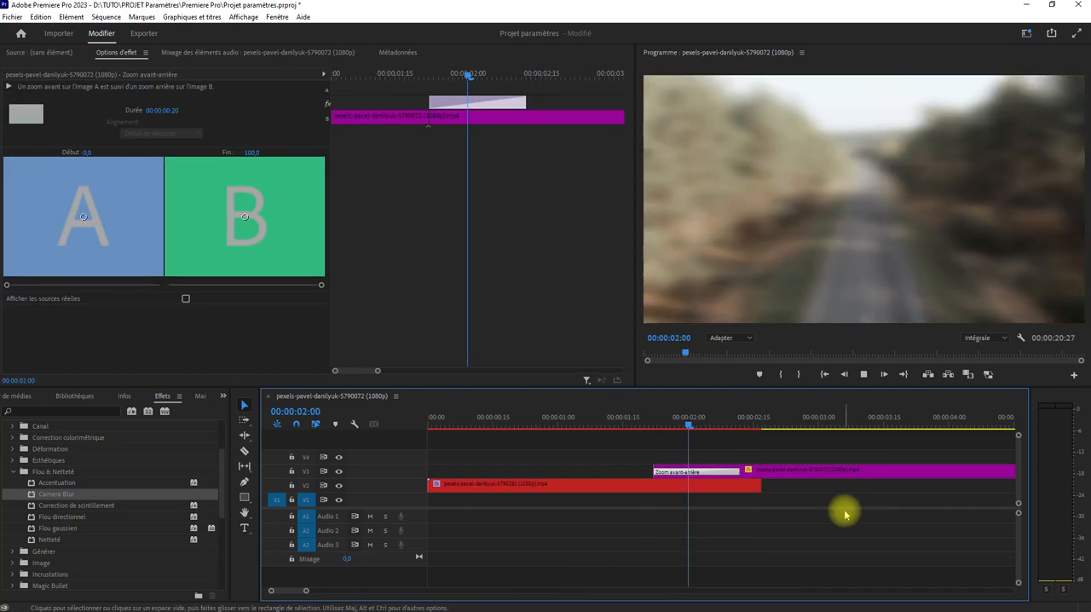
key(space)
Move the road clip's first Percent Blur keyframe to 00:00:02:01
click(687, 418)
drag(653, 426, 691, 447)
click(692, 485)
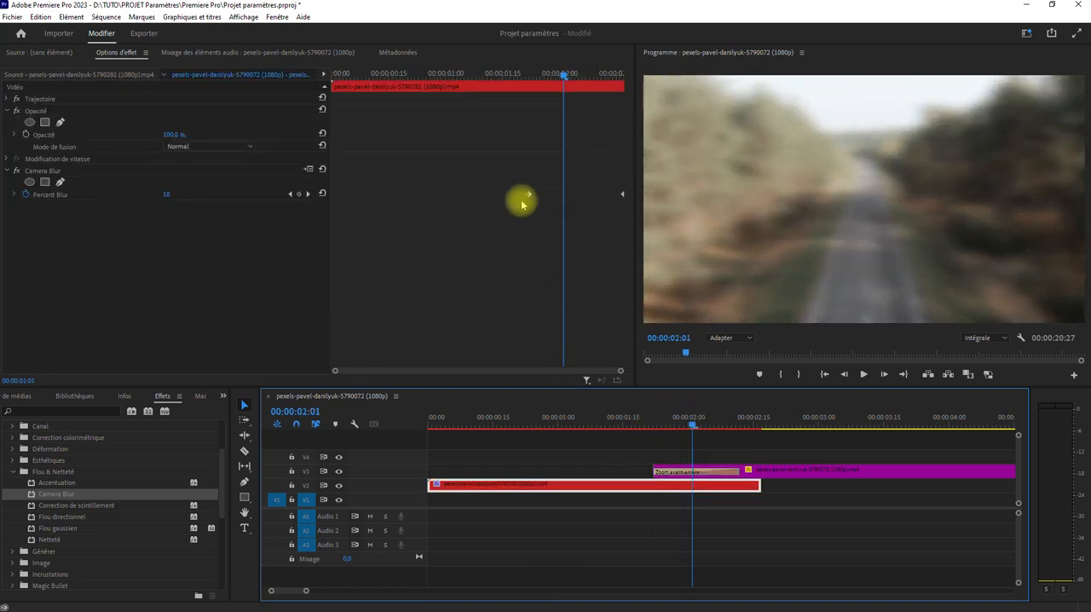
drag(526, 197, 563, 197)
mouse_move(694, 427)
mouse_down()
mouse_move(715, 421)
mouse_move(698, 427)
mouse_up()
Preview the transition with the adjusted blur timing and view the whole sequence on the timeline
click(621, 426)
key(space)
key(space)
click(595, 418)
key(space)
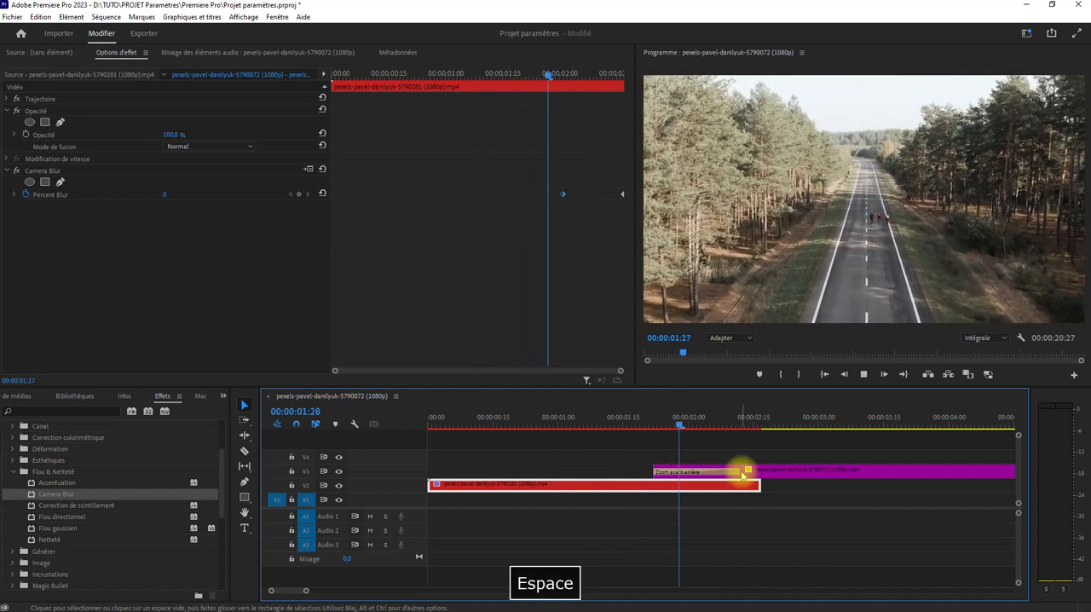
key(space)
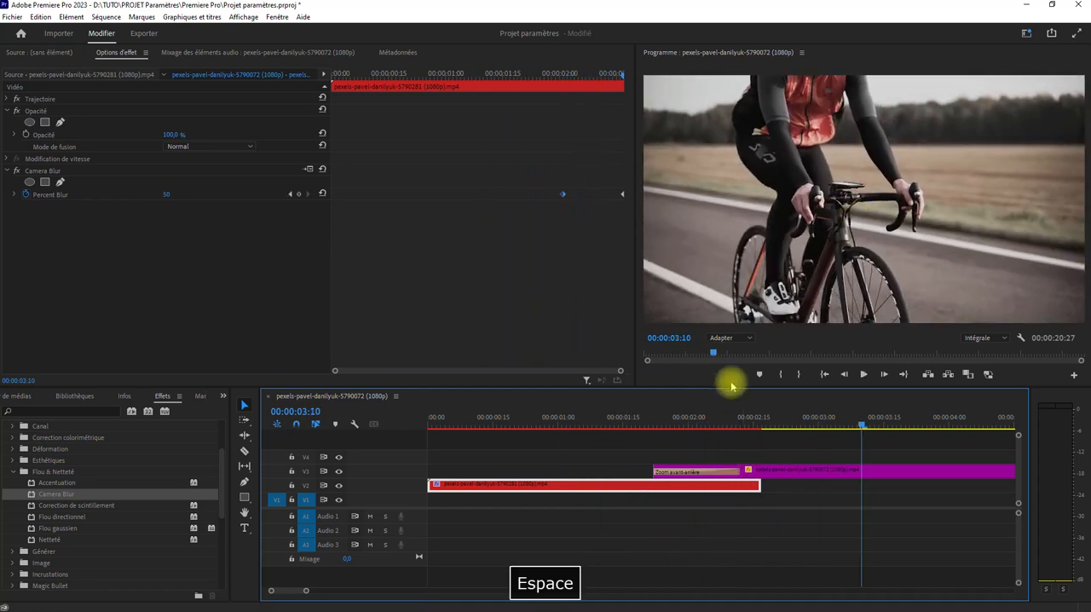
click(824, 374)
key(space)
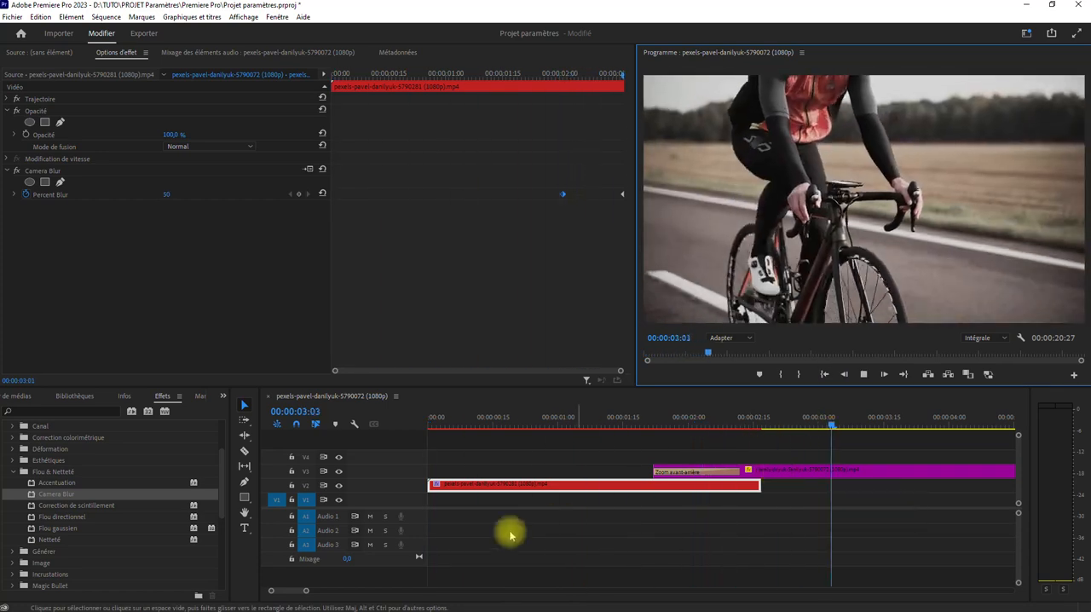
key(space)
drag(271, 590, 149, 581)
click(607, 551)
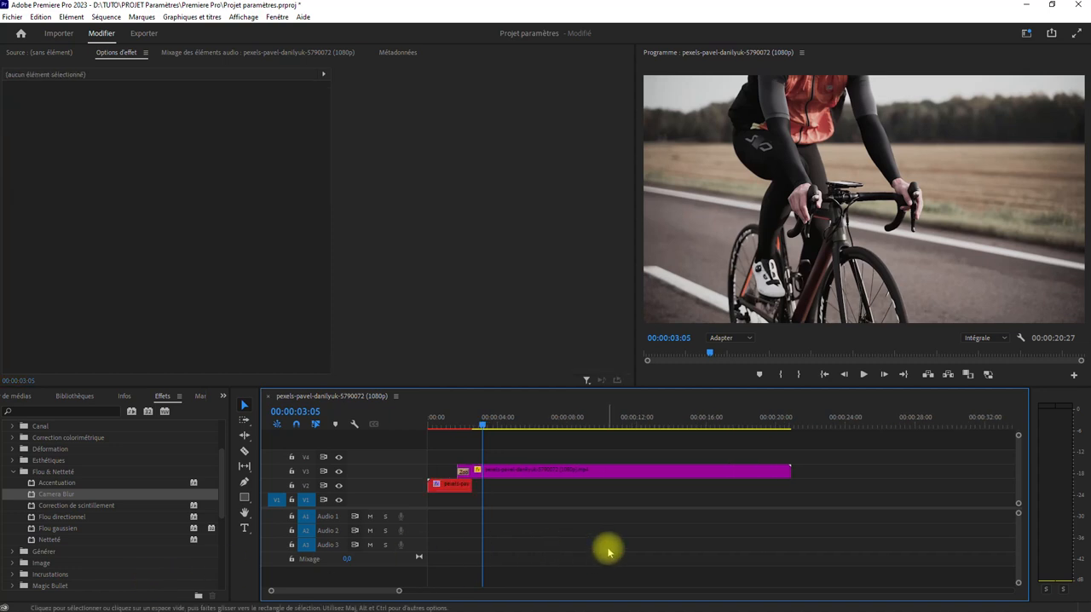